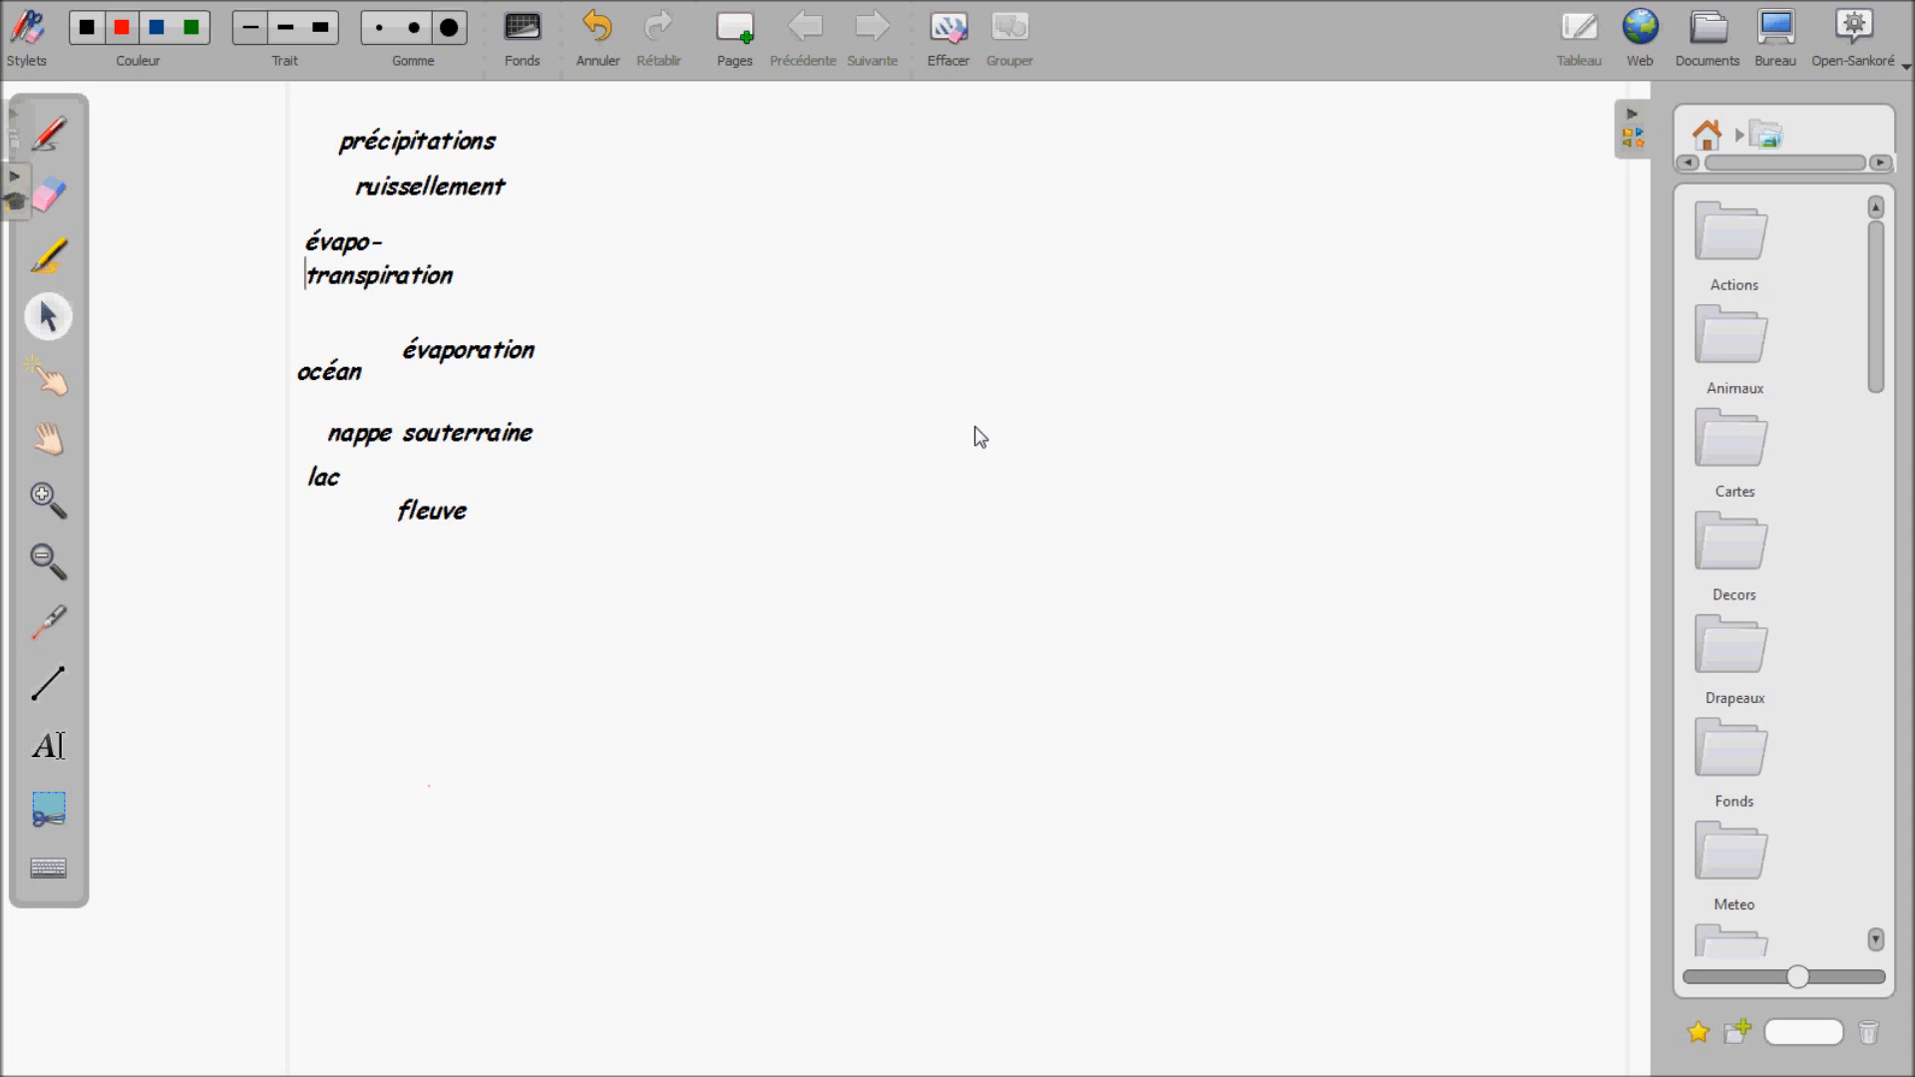
Insert the unlabelled "Cycle de l ea..." picture from the image library beside the word list and enlarge it.
click(1712, 140)
click(1729, 467)
drag(1879, 319, 1904, 830)
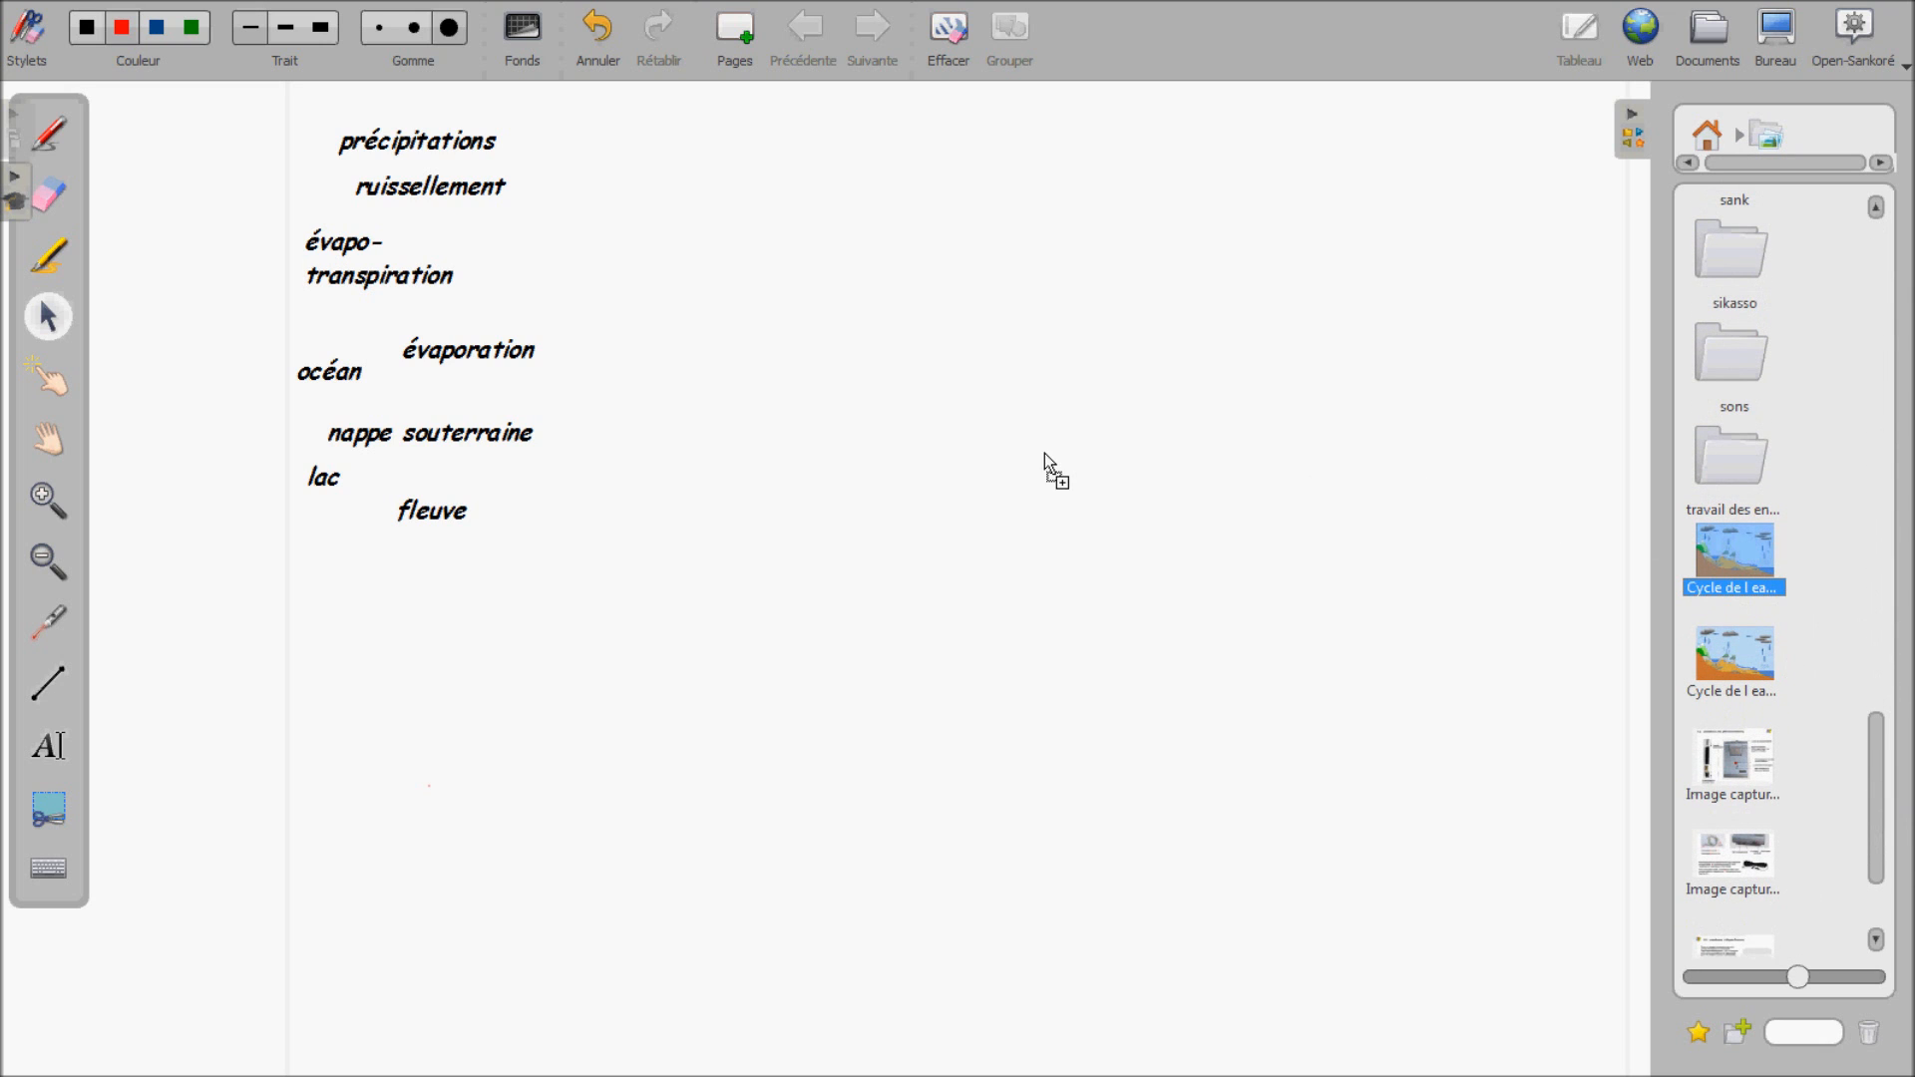
drag(1044, 453, 1045, 455)
drag(1307, 637, 1564, 816)
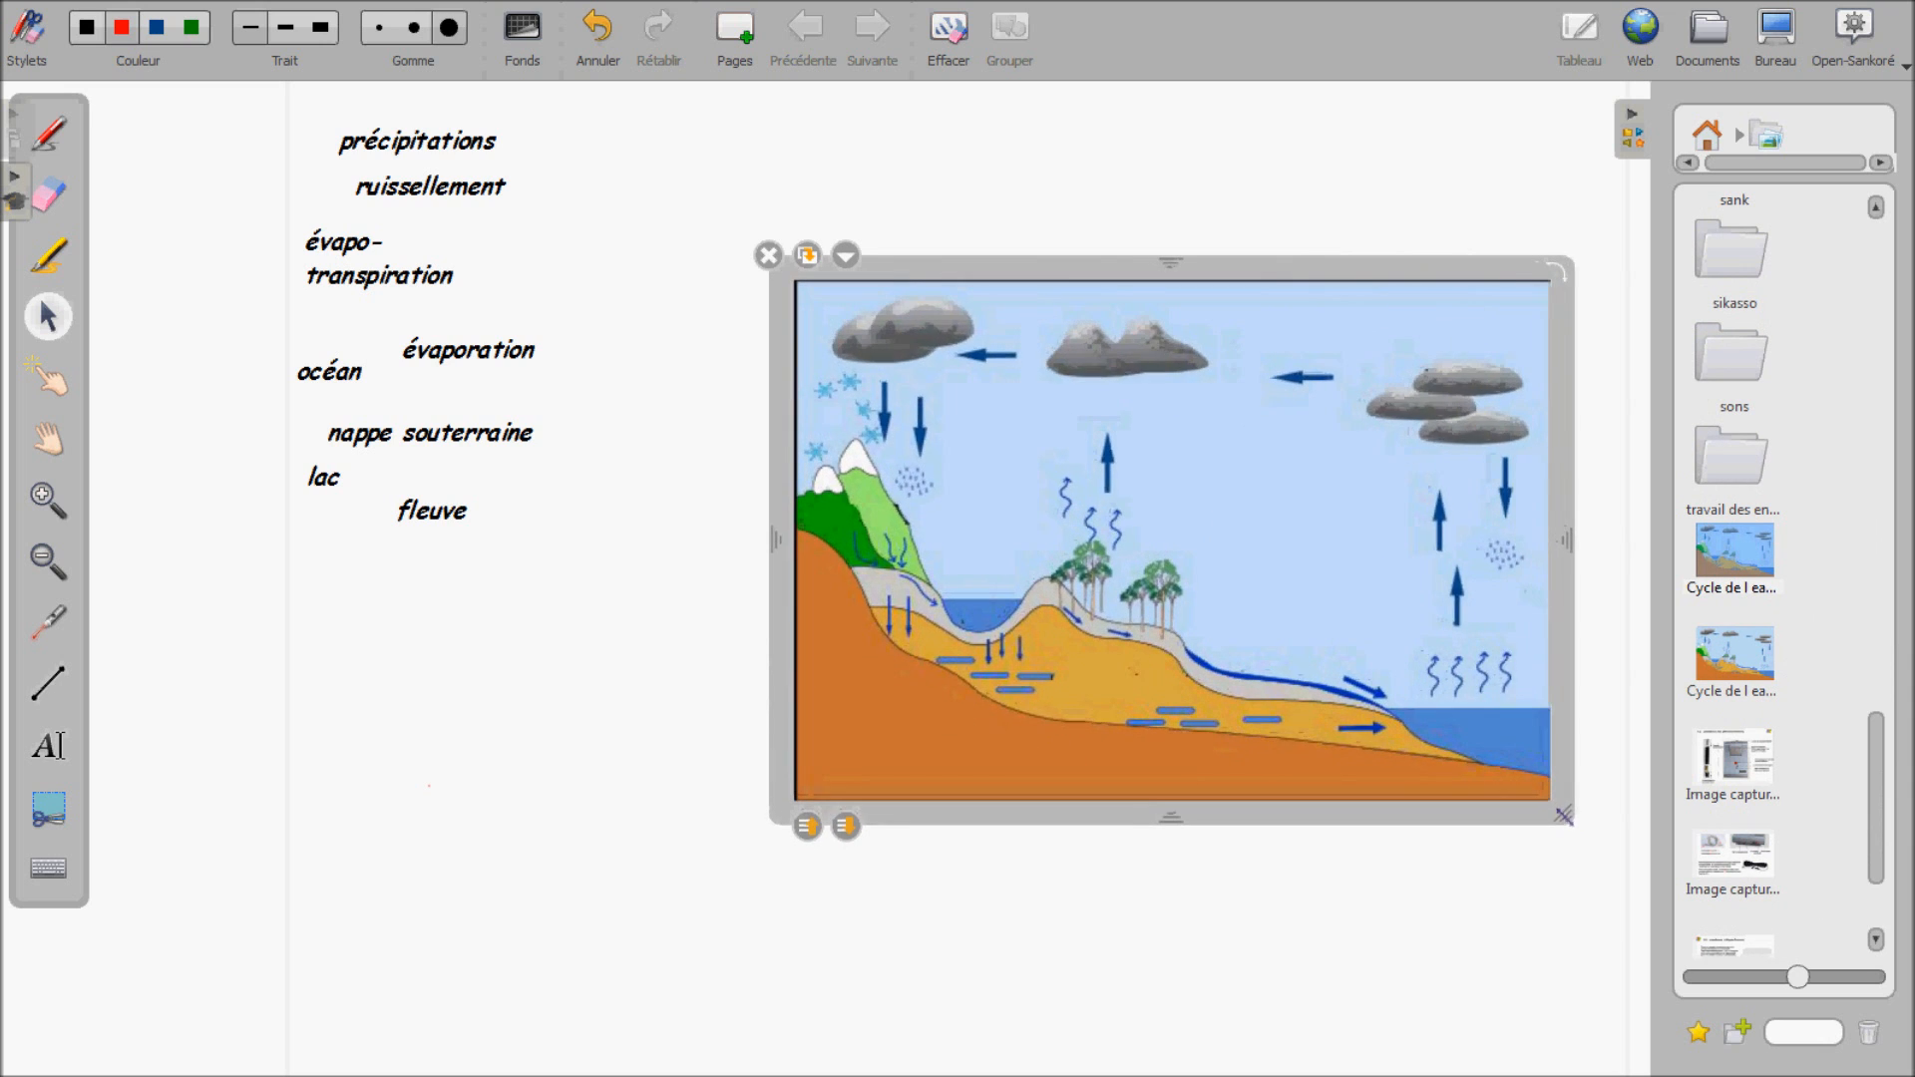
drag(890, 272, 712, 135)
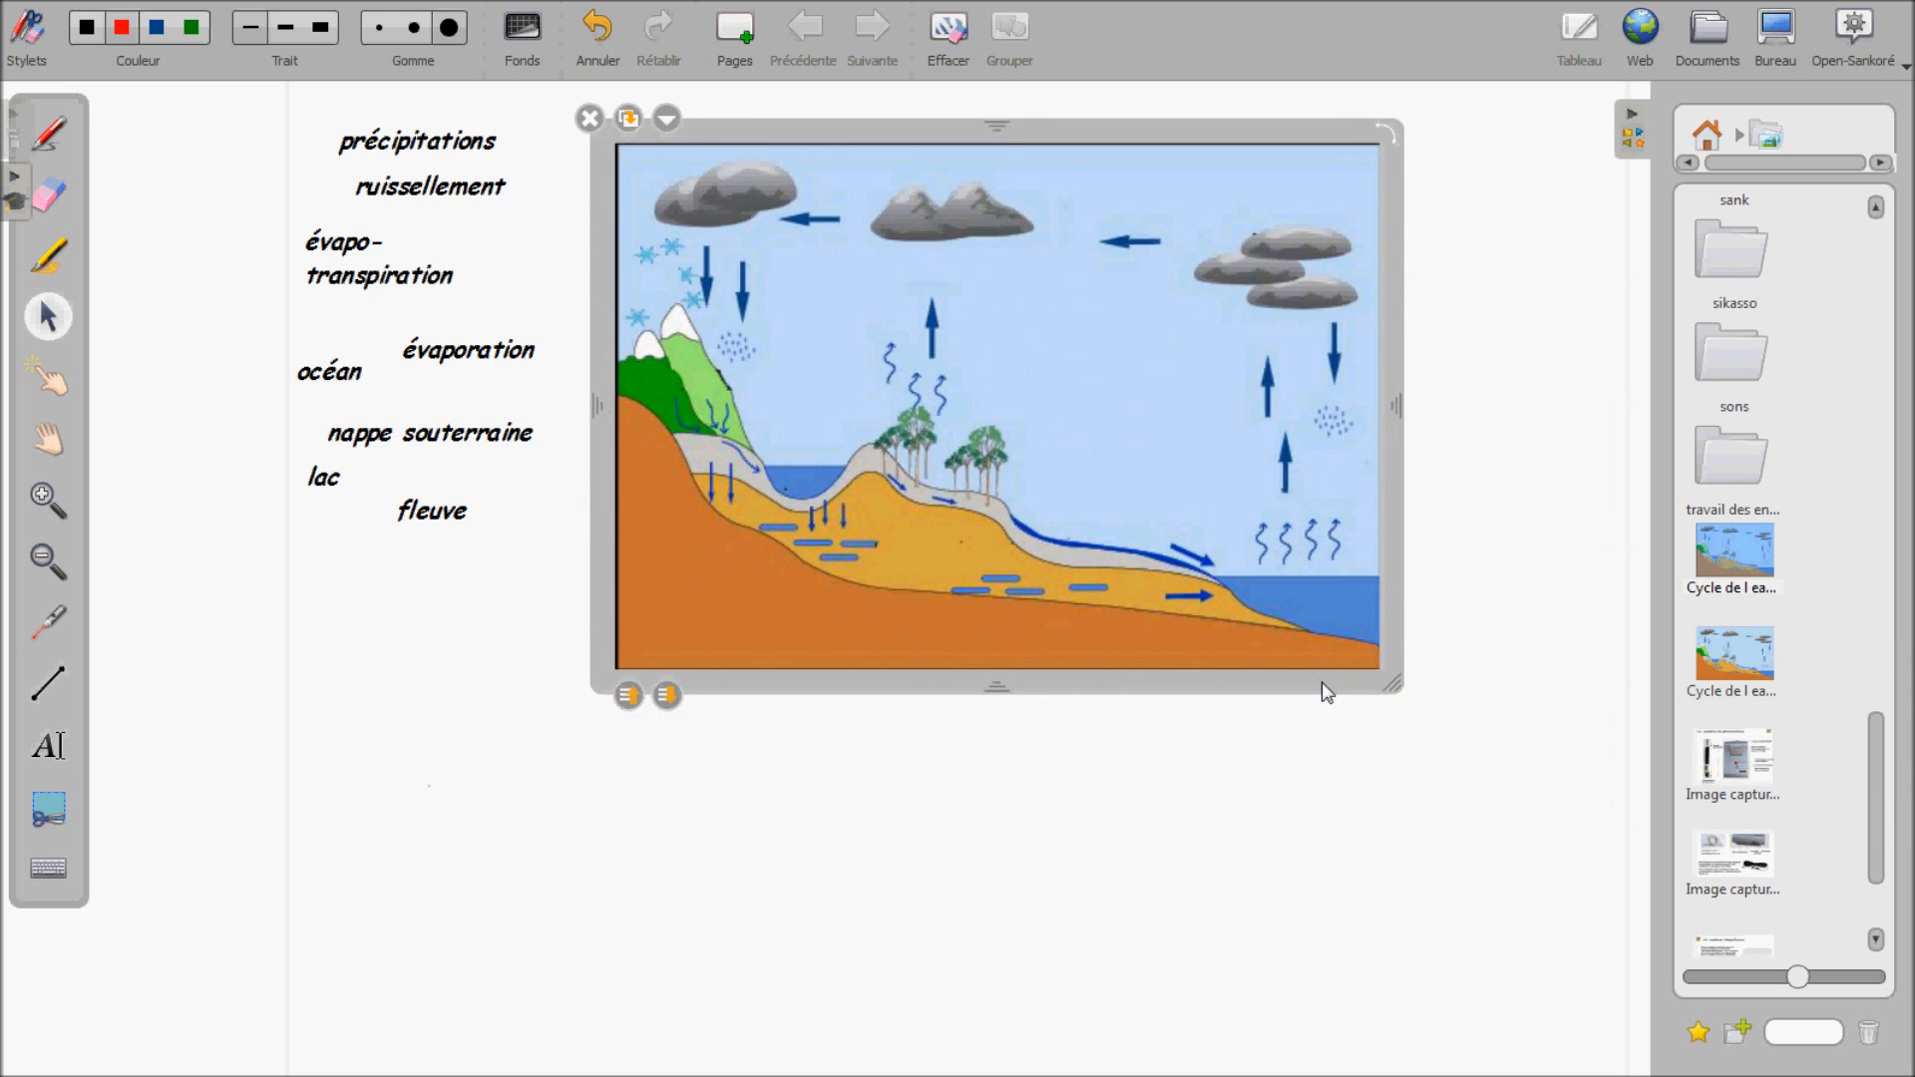
drag(1390, 684, 1576, 816)
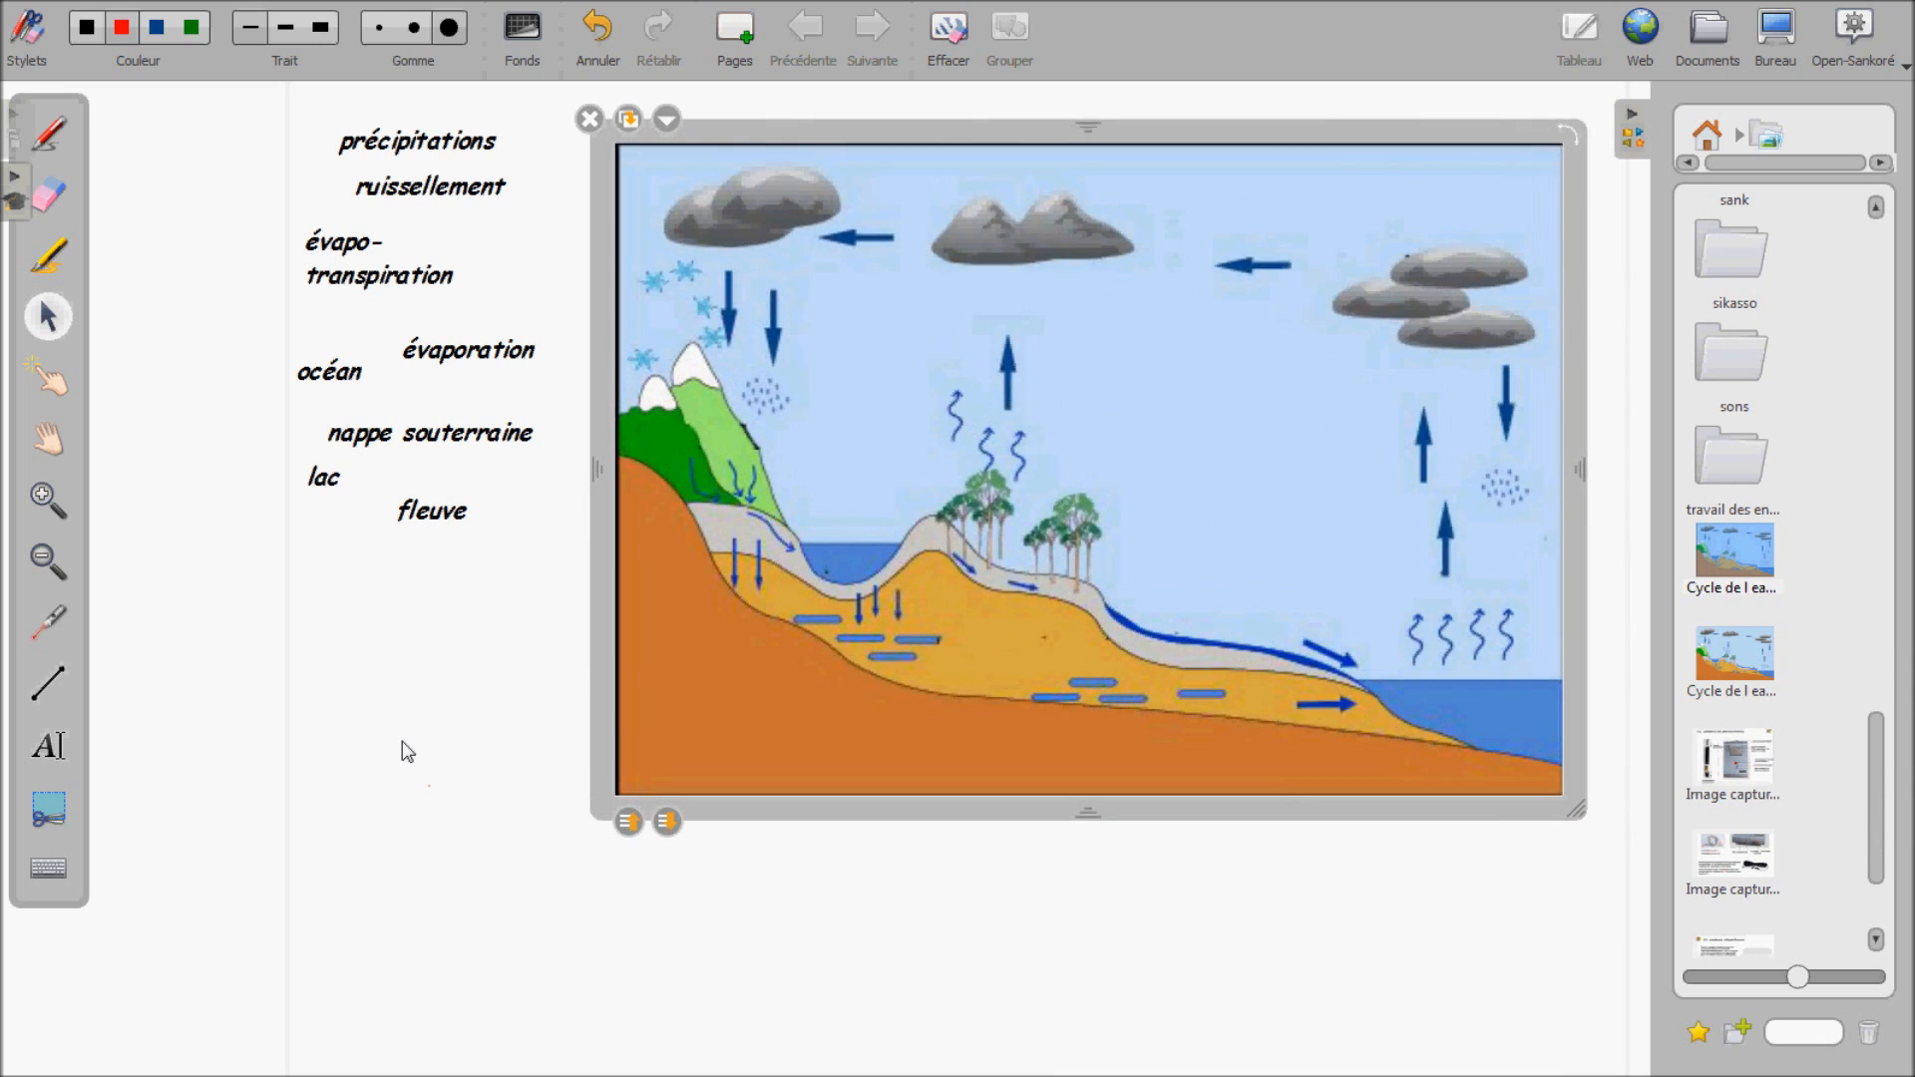
Add the text label "condensation" below the word list and reduce its font size to match the other labels.
click(48, 746)
drag(288, 555, 519, 659)
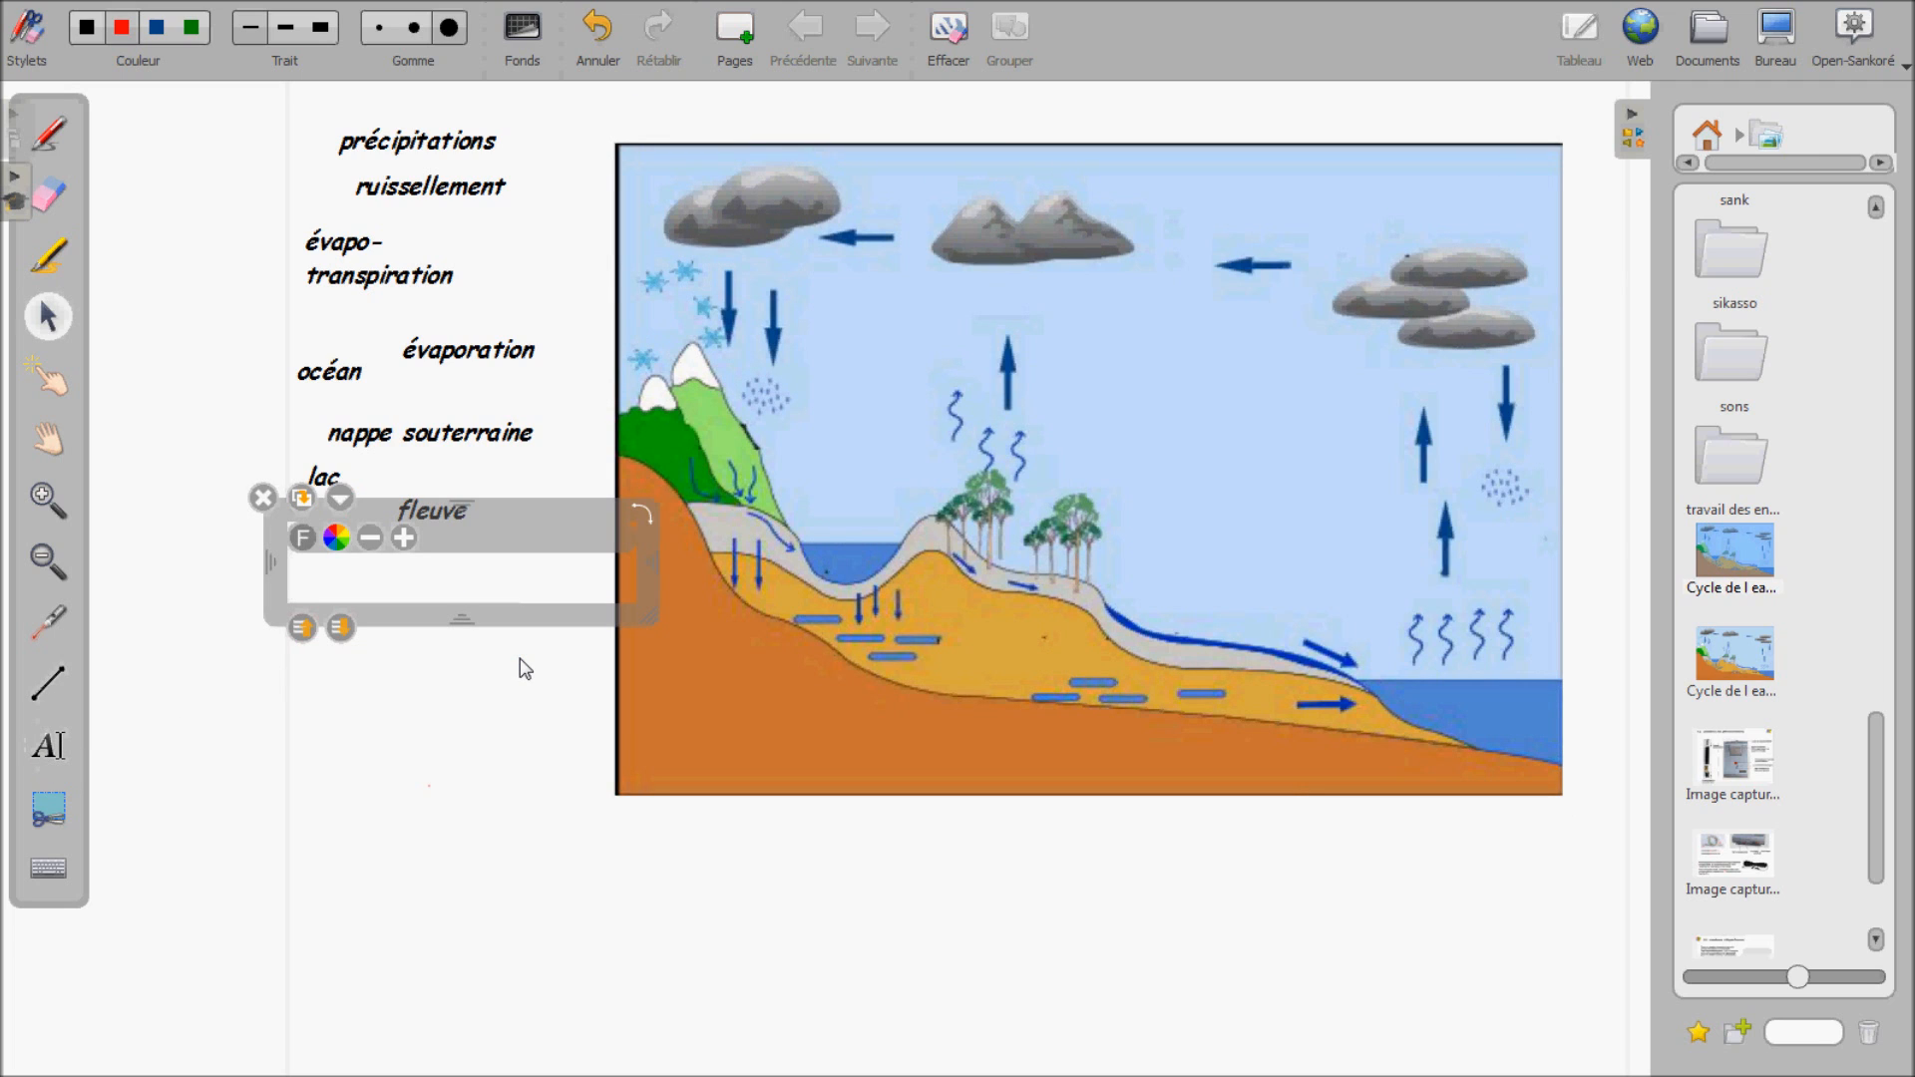
text(condens)
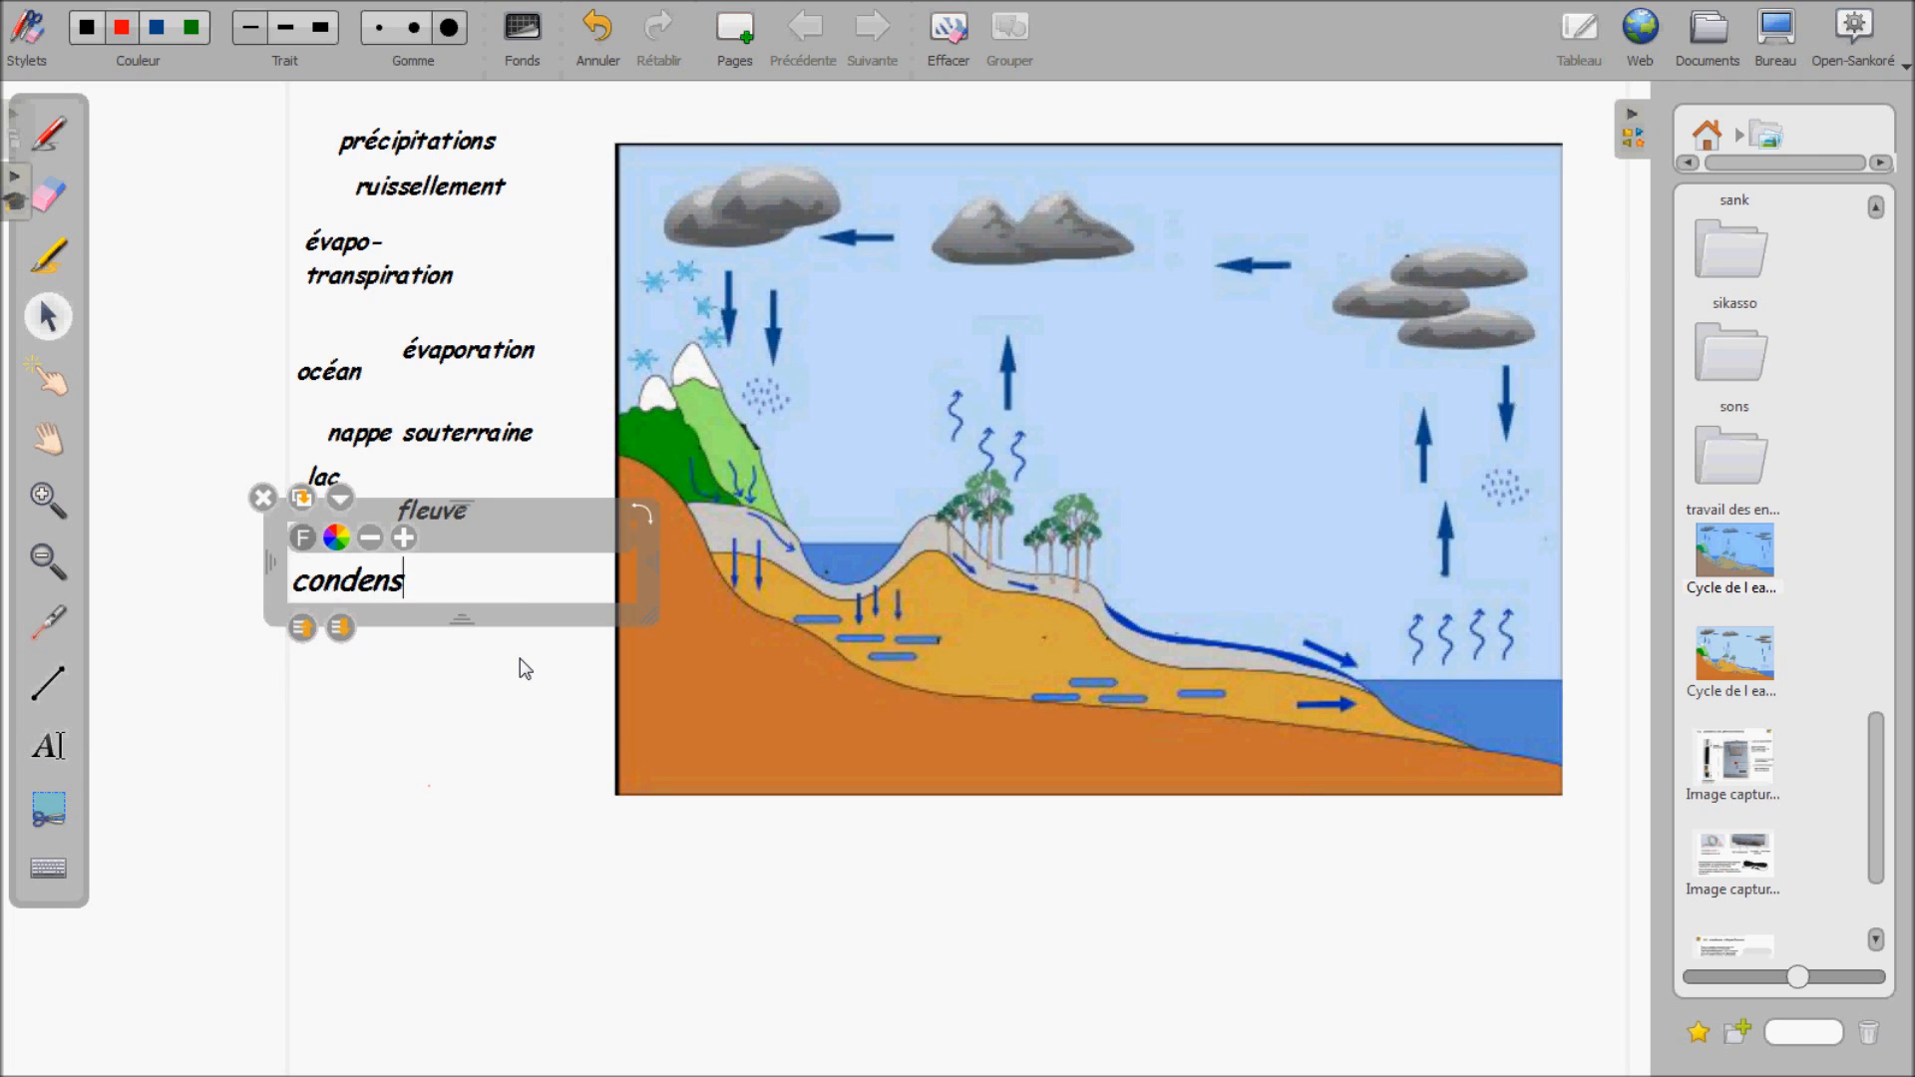
text(ation)
click(370, 537)
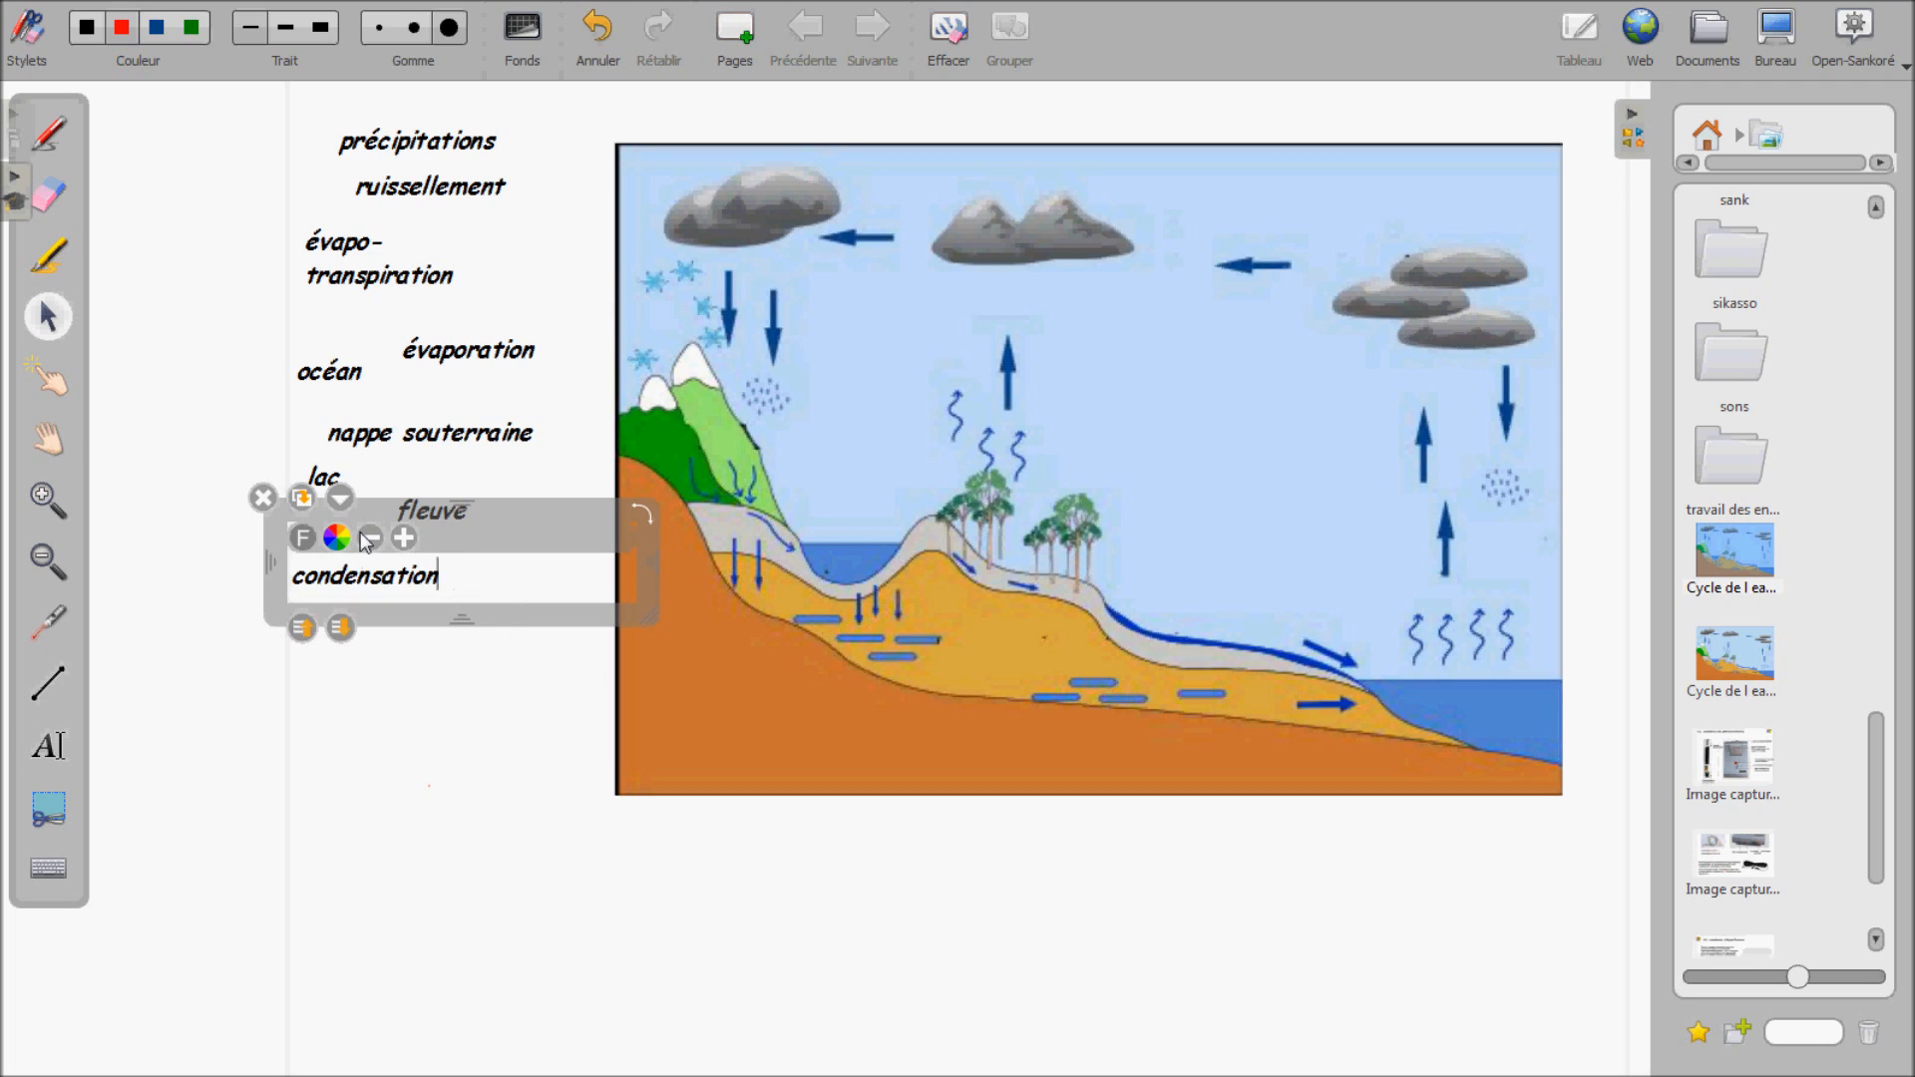
click(414, 697)
Add the text label "ruissellement" below "condensation" and reduce its font size.
click(48, 746)
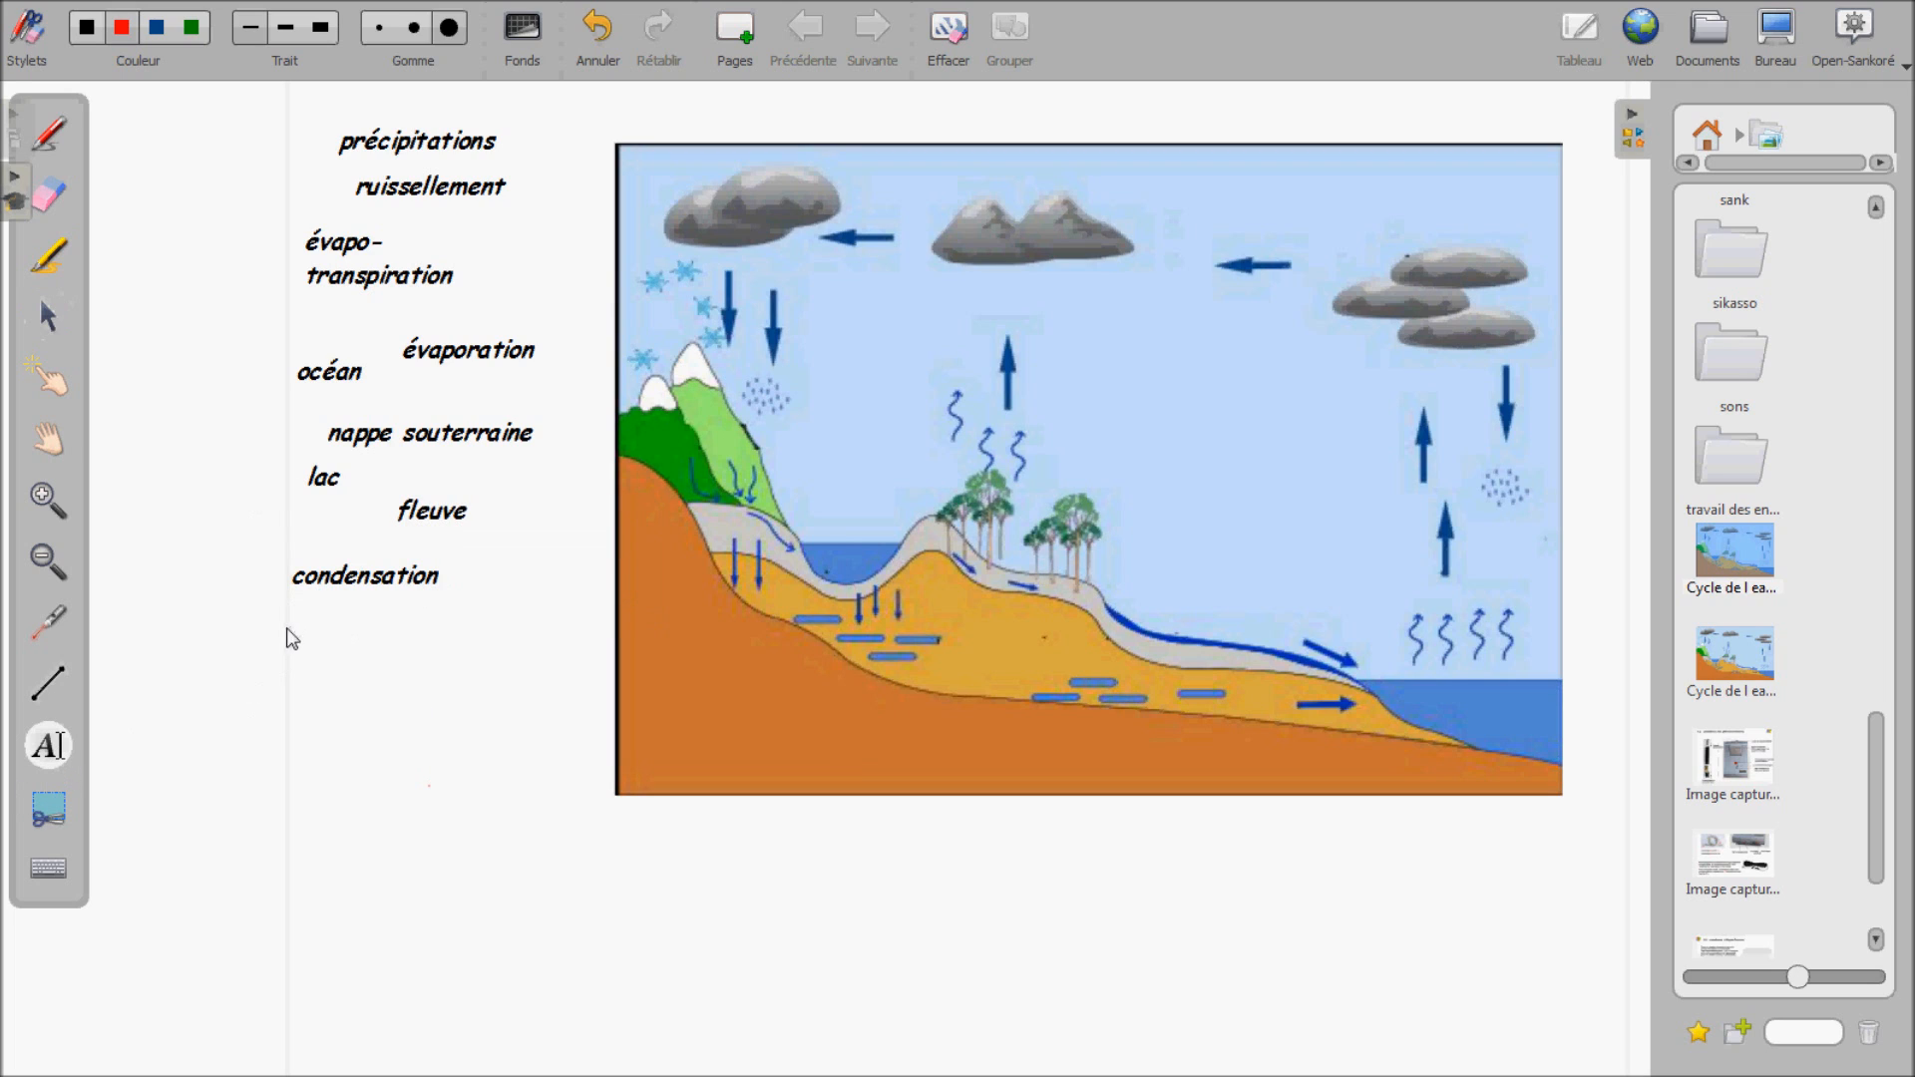
drag(266, 675, 548, 757)
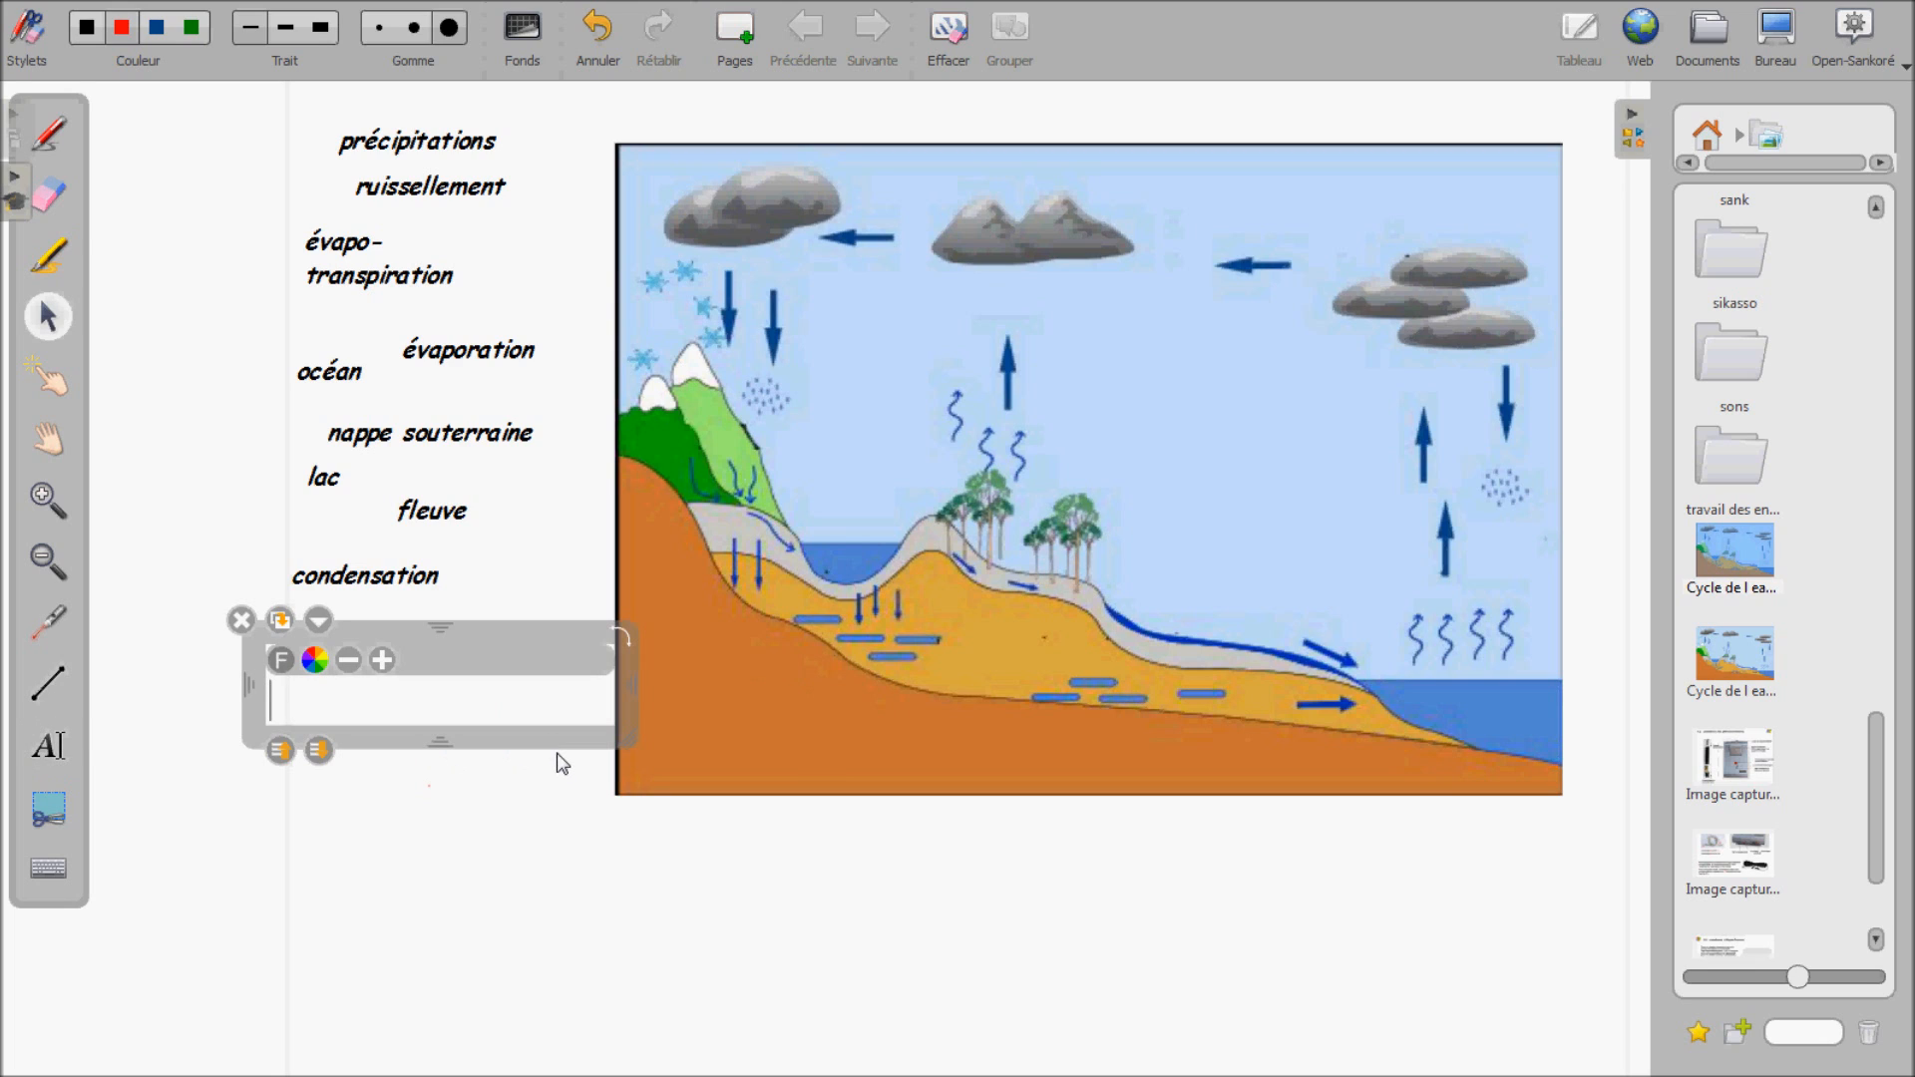
text(ruissellement)
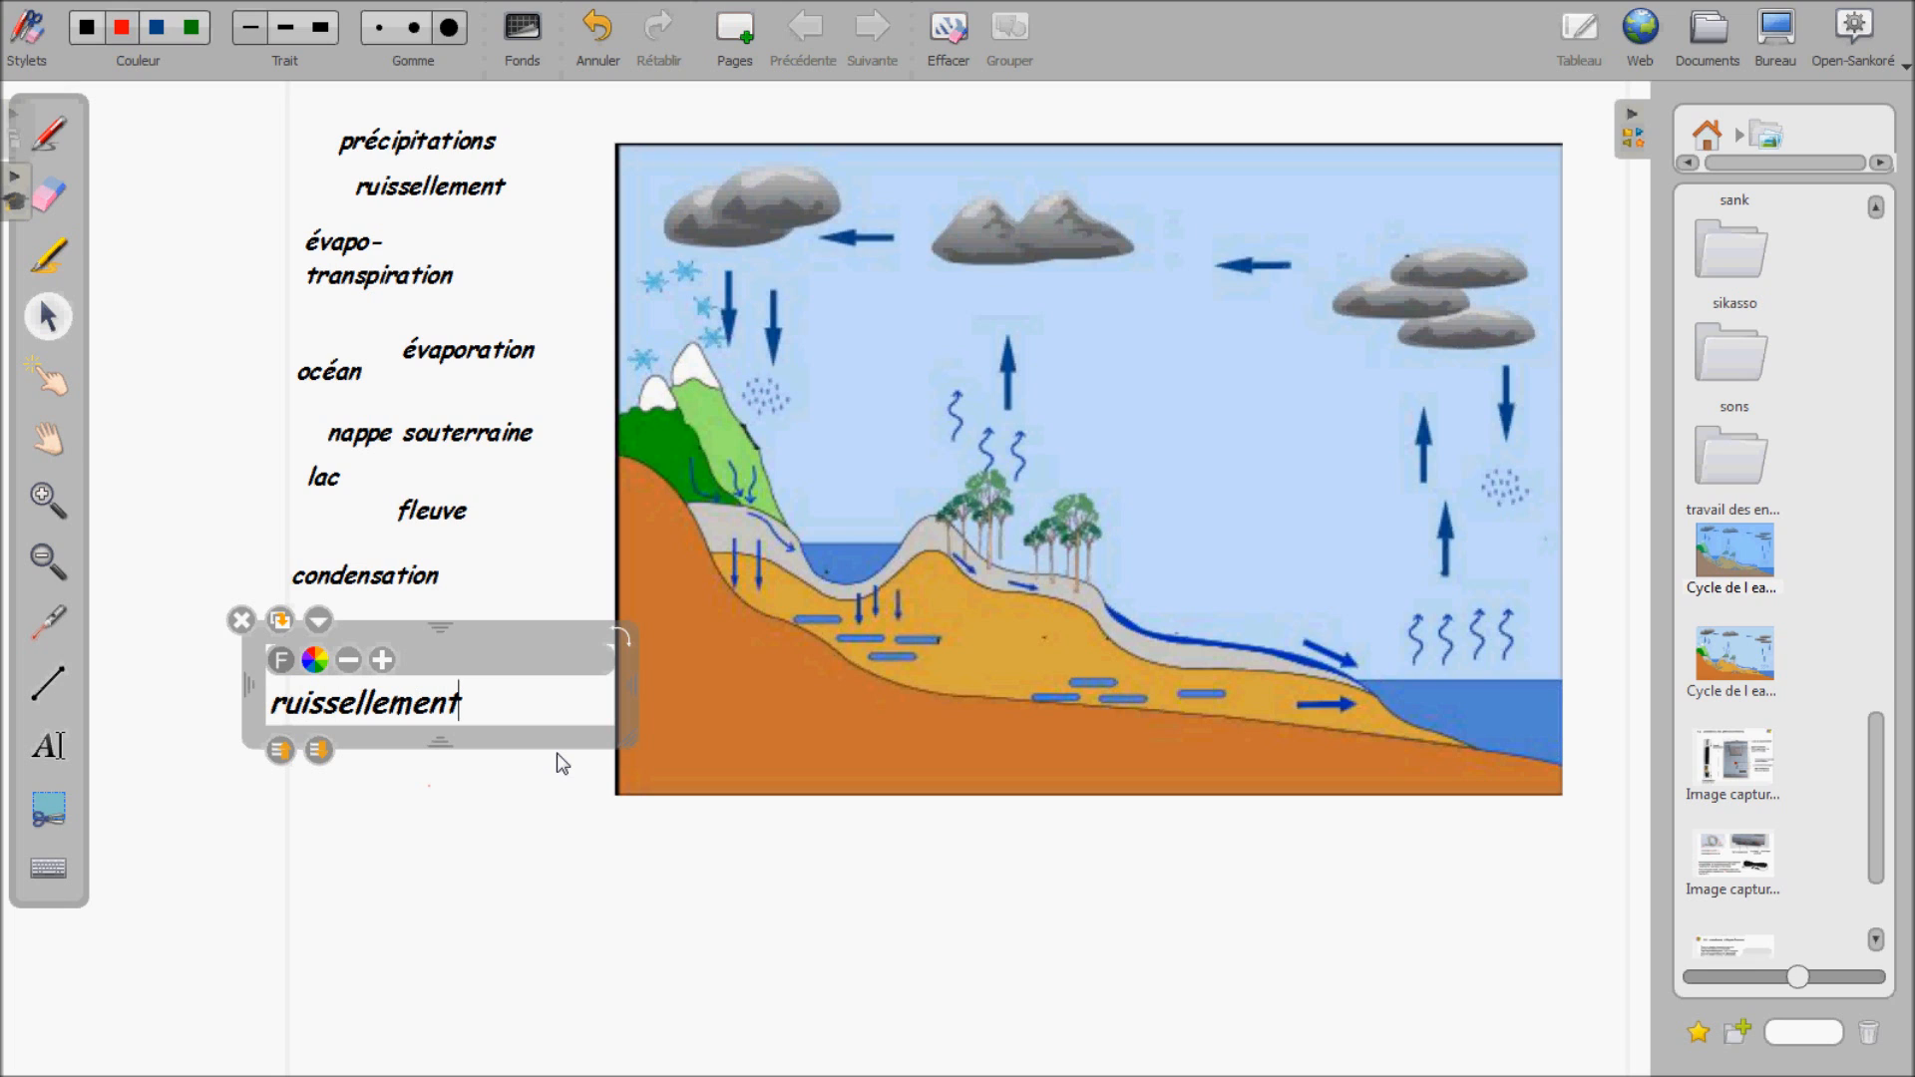
click(274, 830)
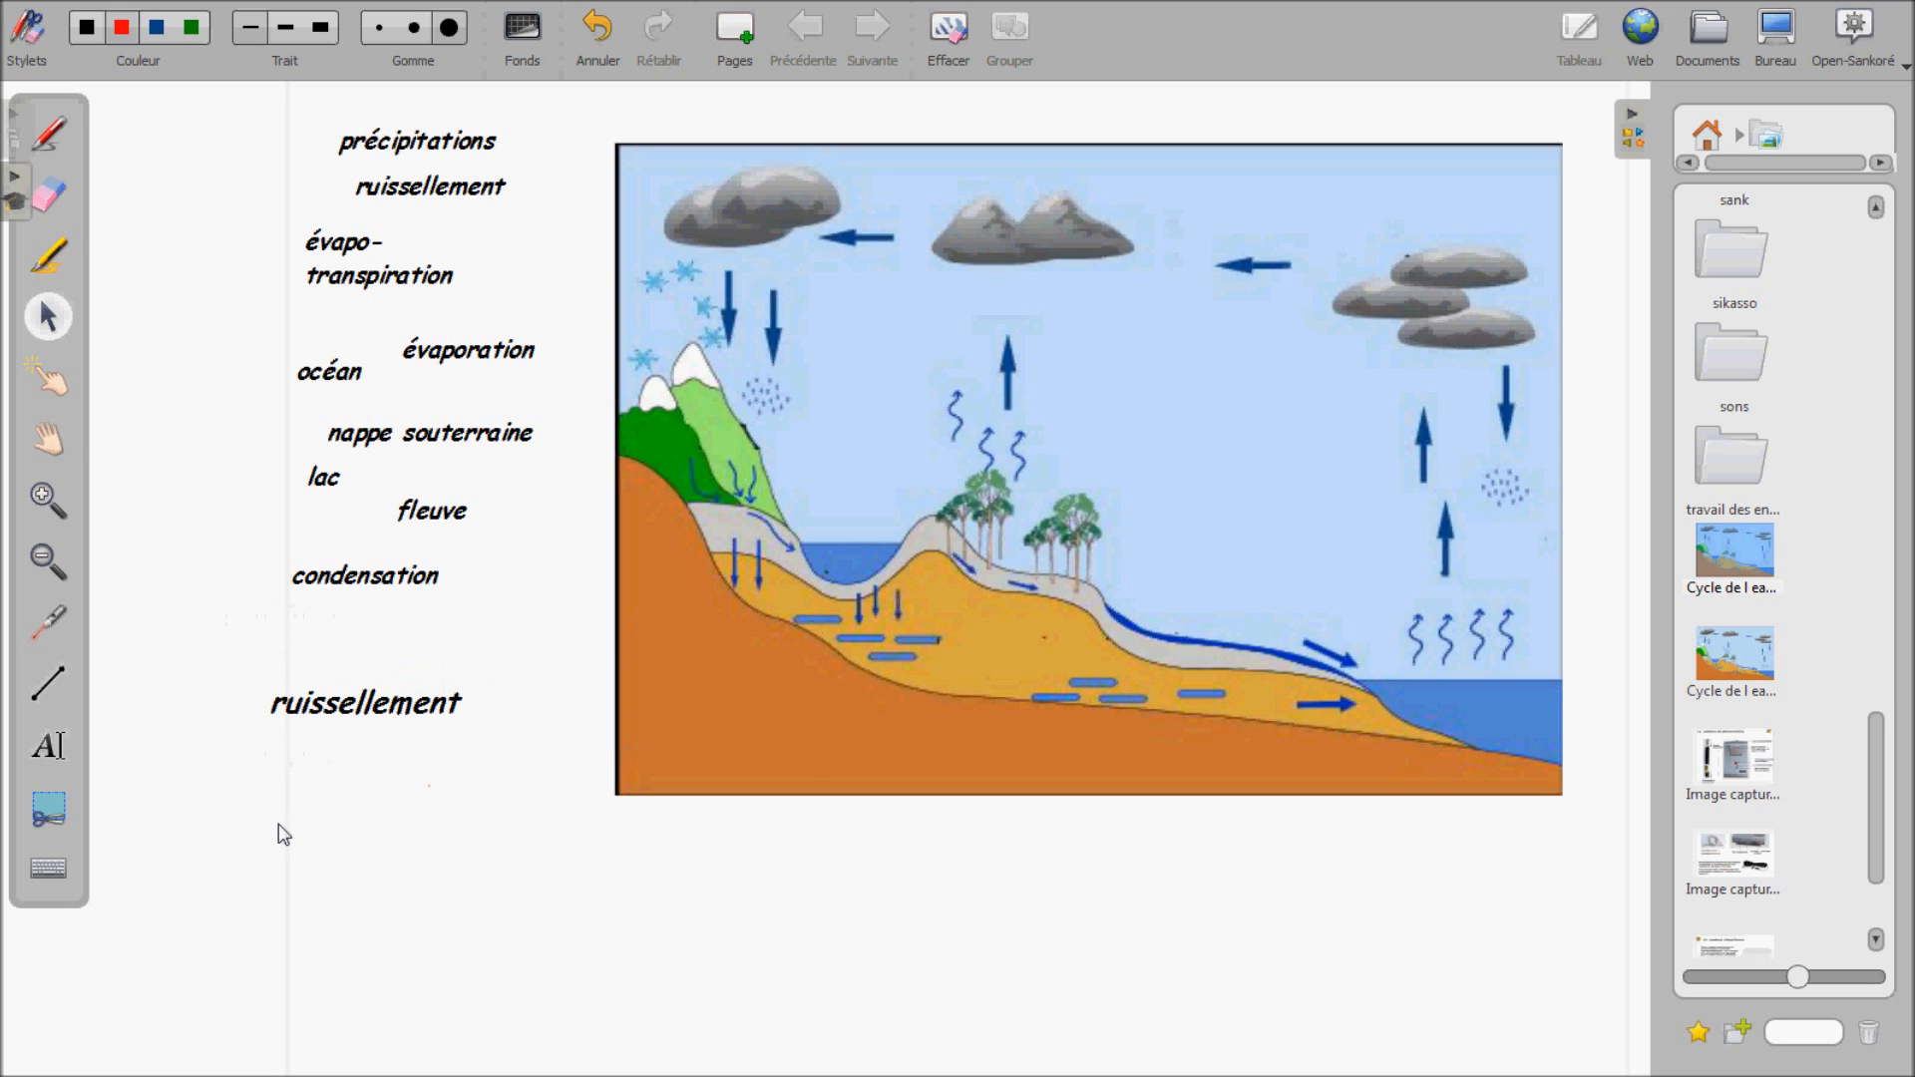
click(359, 714)
click(347, 660)
Add the text label "infiltration" below the lower "ruissellement" label and reduce its font size.
click(48, 745)
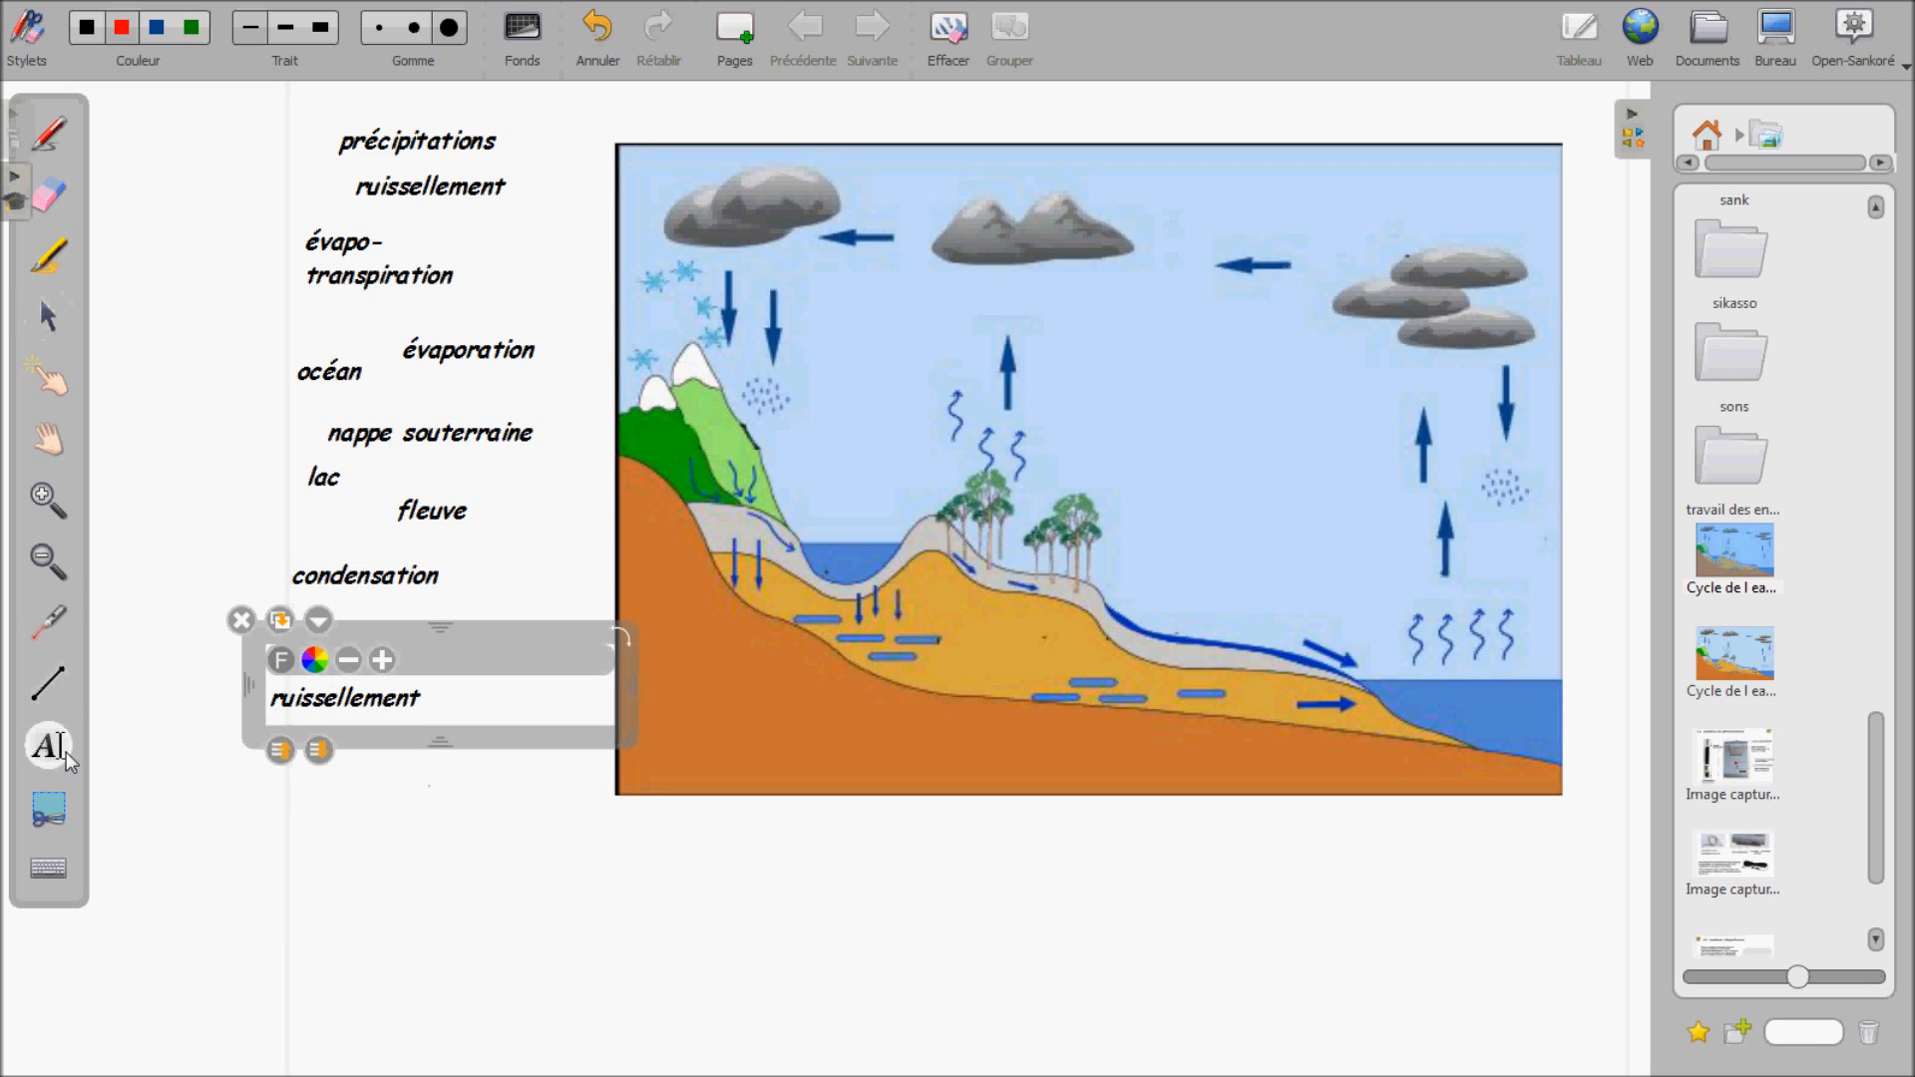
click(223, 806)
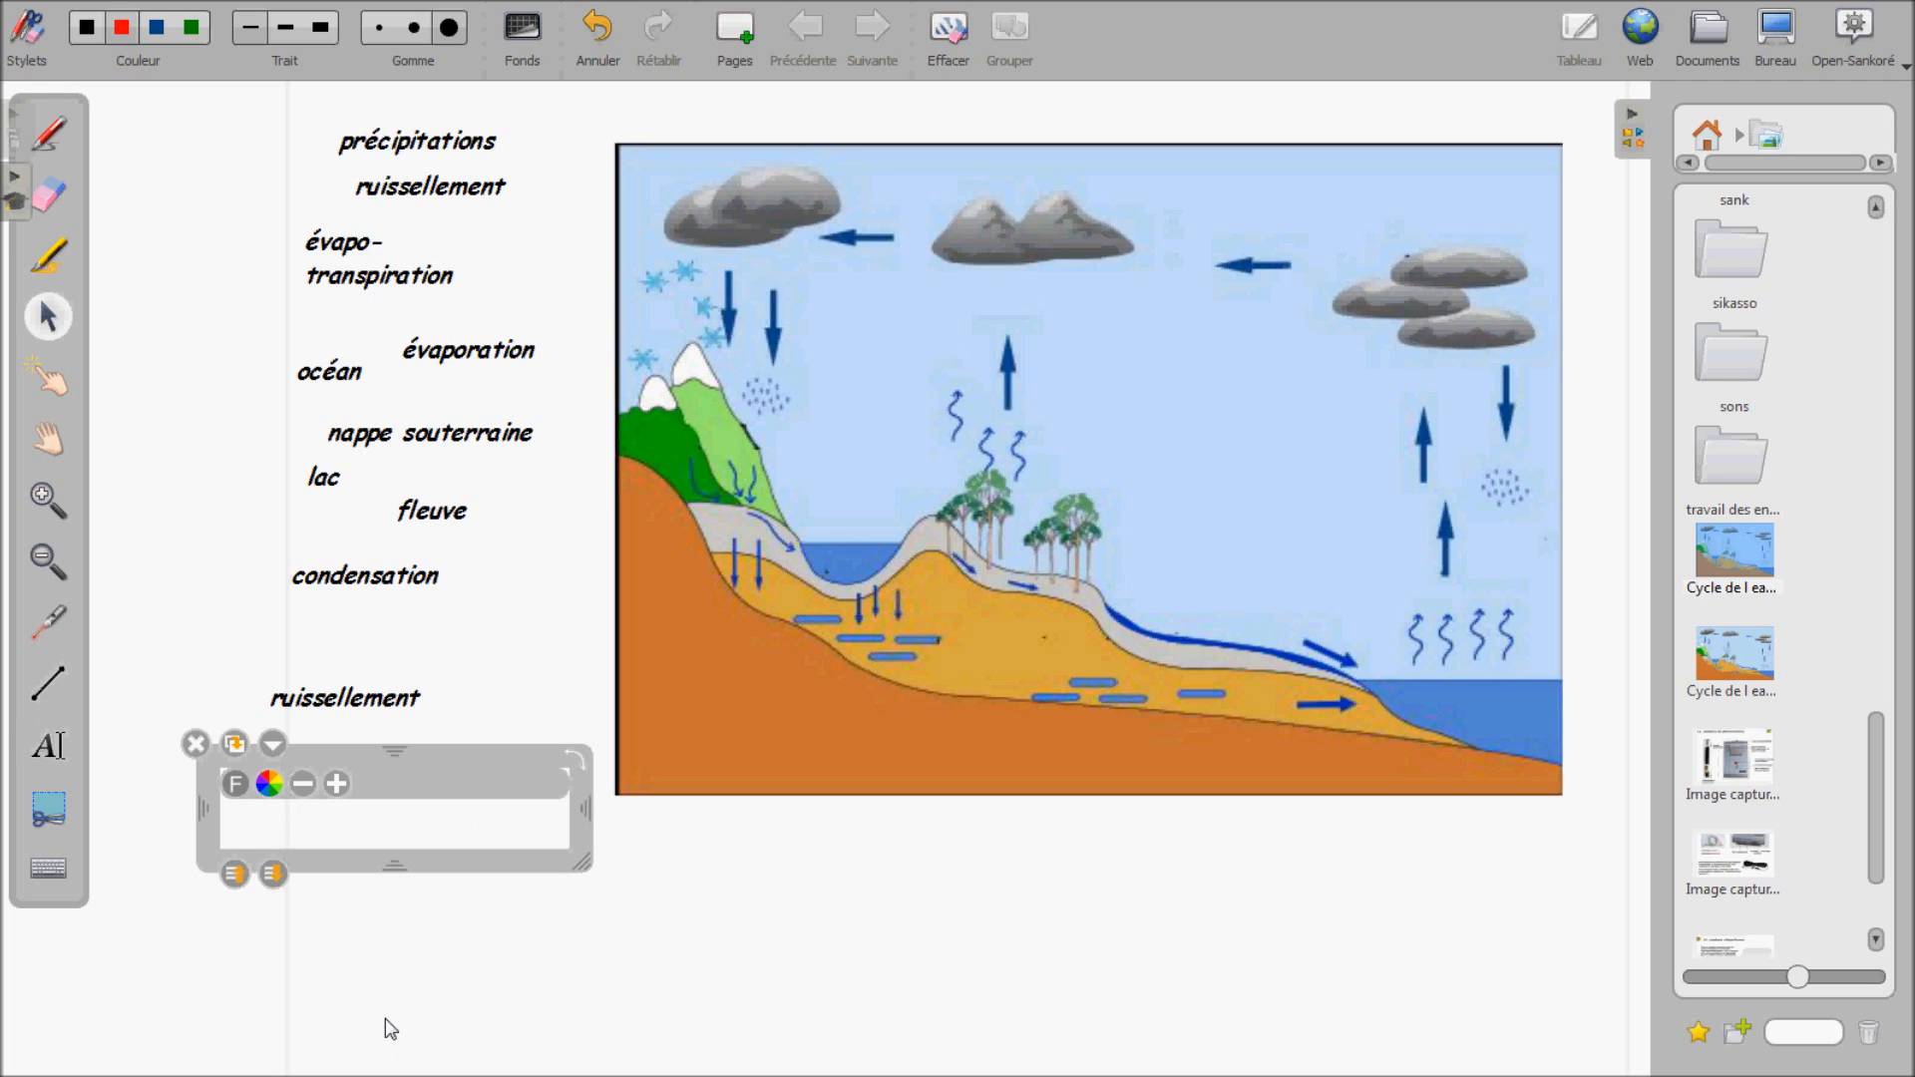
text(infiltration)
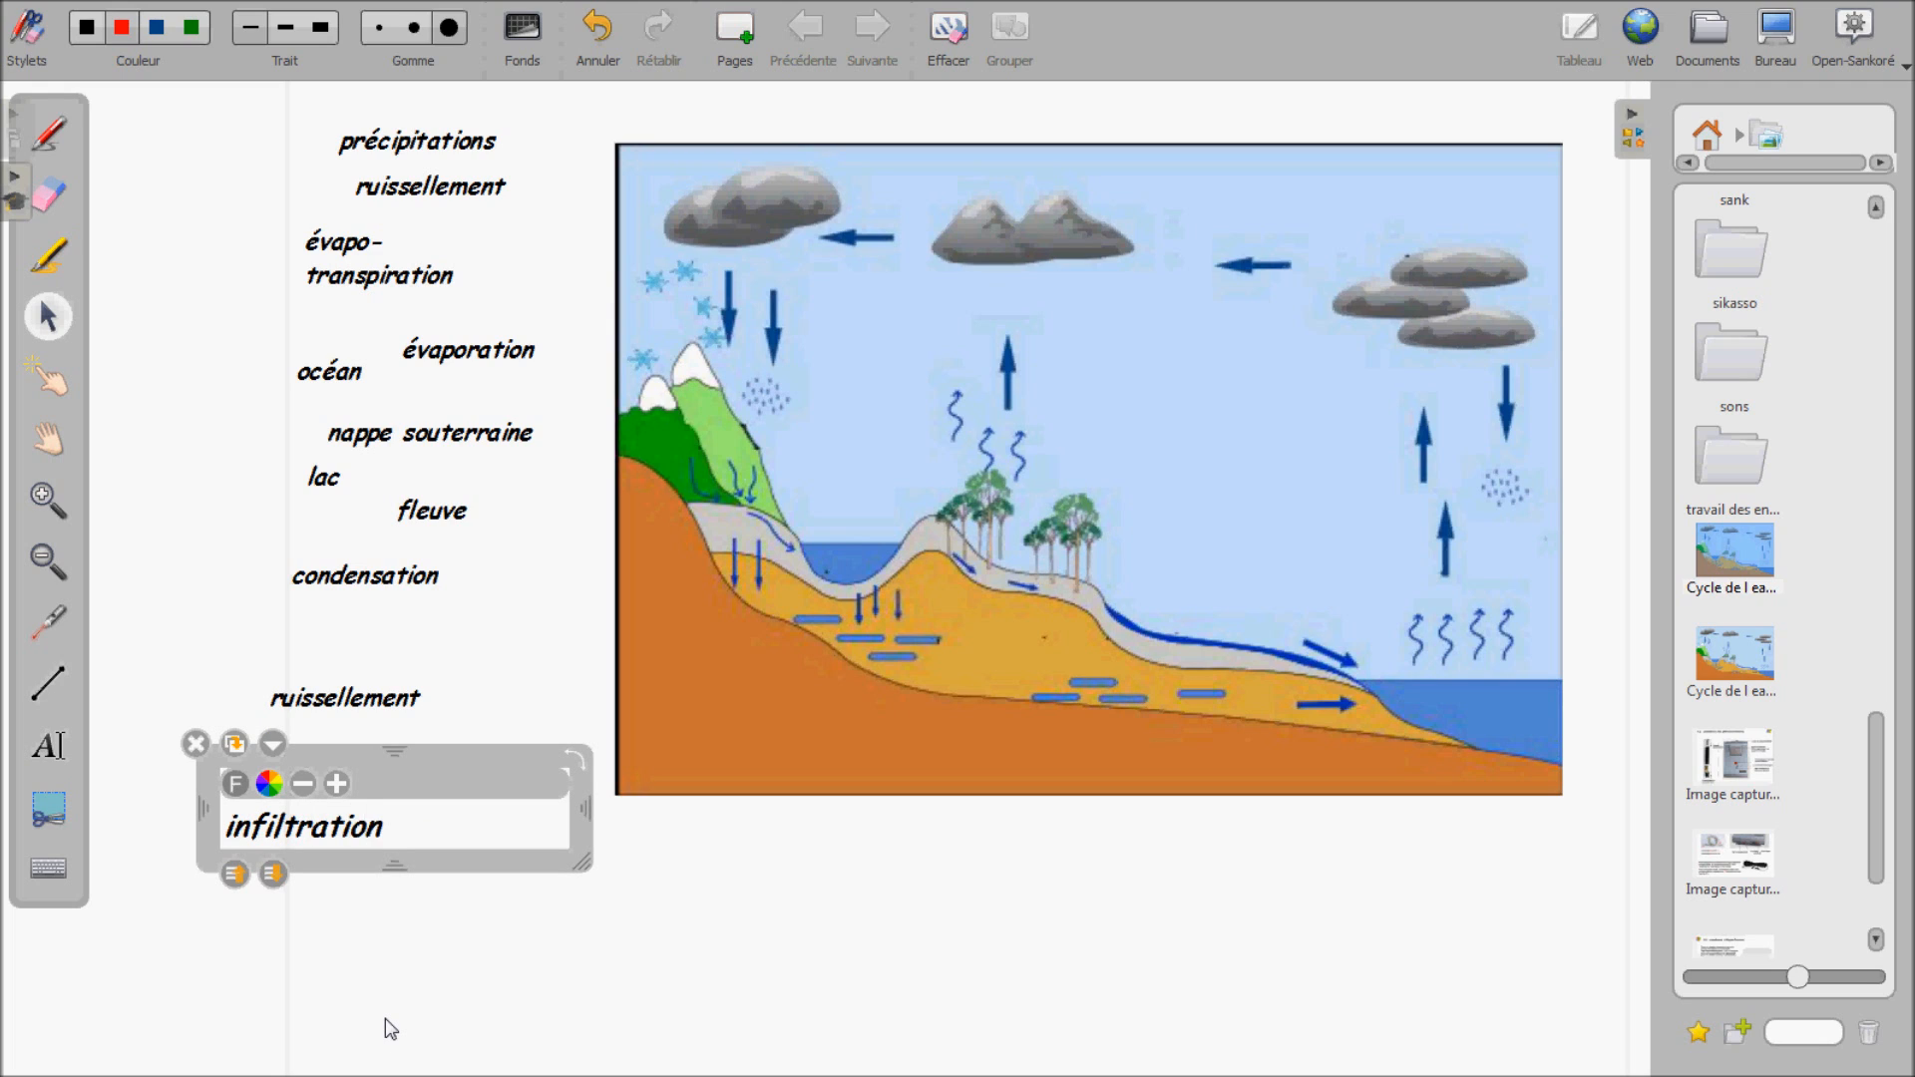
click(304, 785)
click(377, 920)
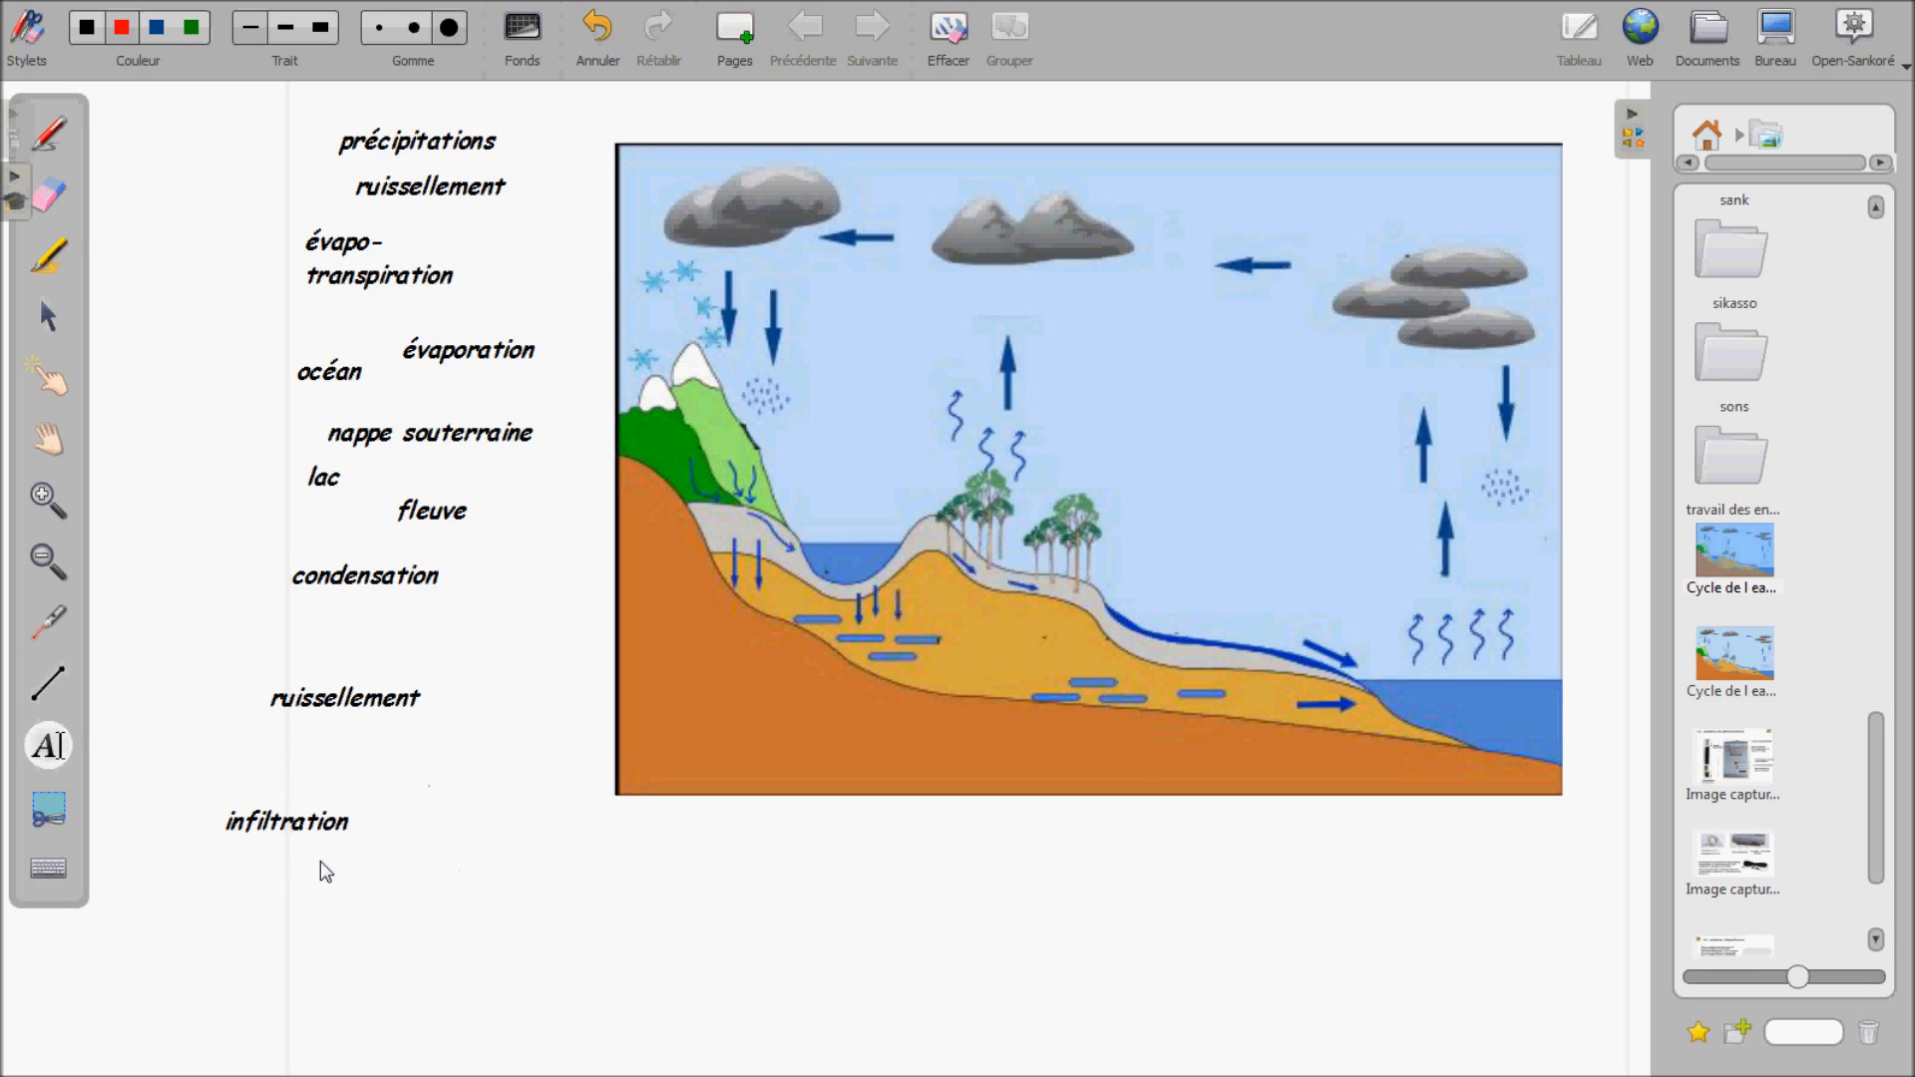
Add the text label "vapeur d'eau" with a reduced font size and place it just above "infiltration".
drag(457, 893, 780, 986)
text(vapeur d)
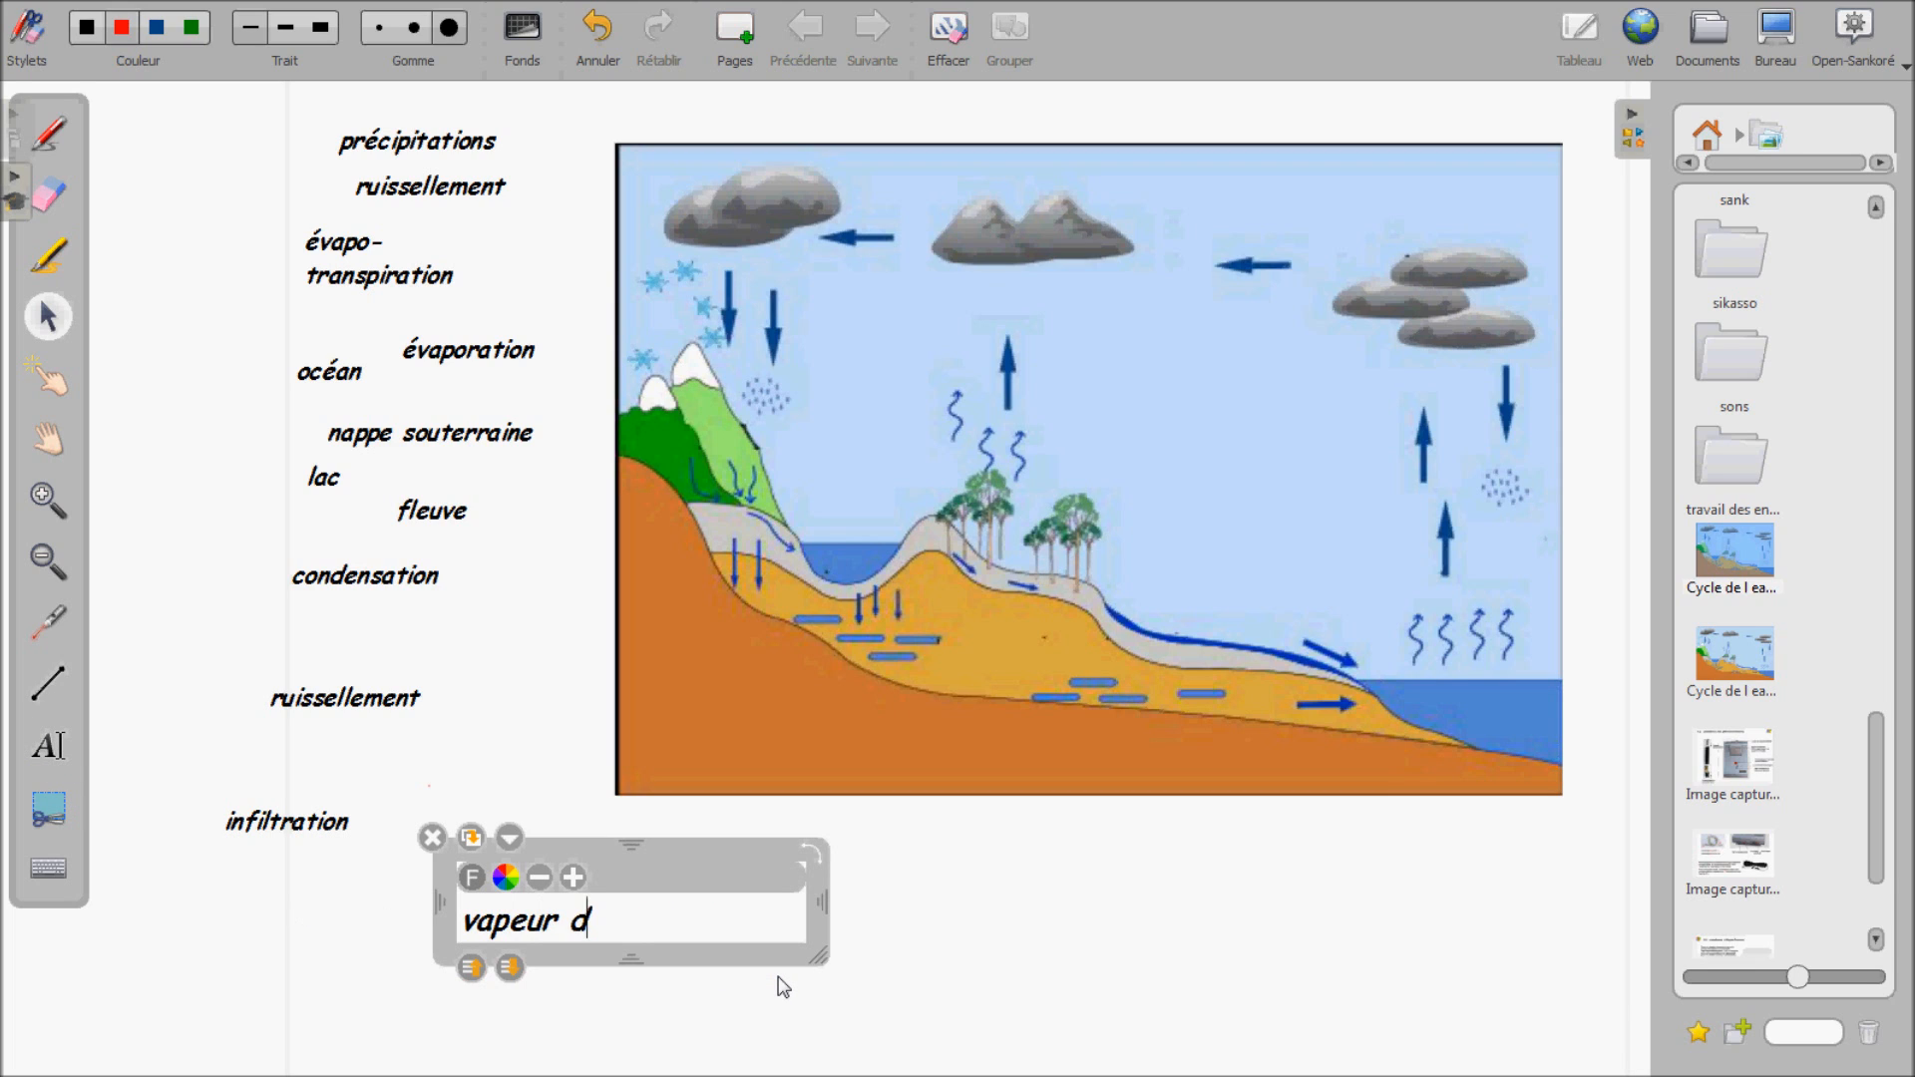
text('eau)
click(539, 877)
click(938, 918)
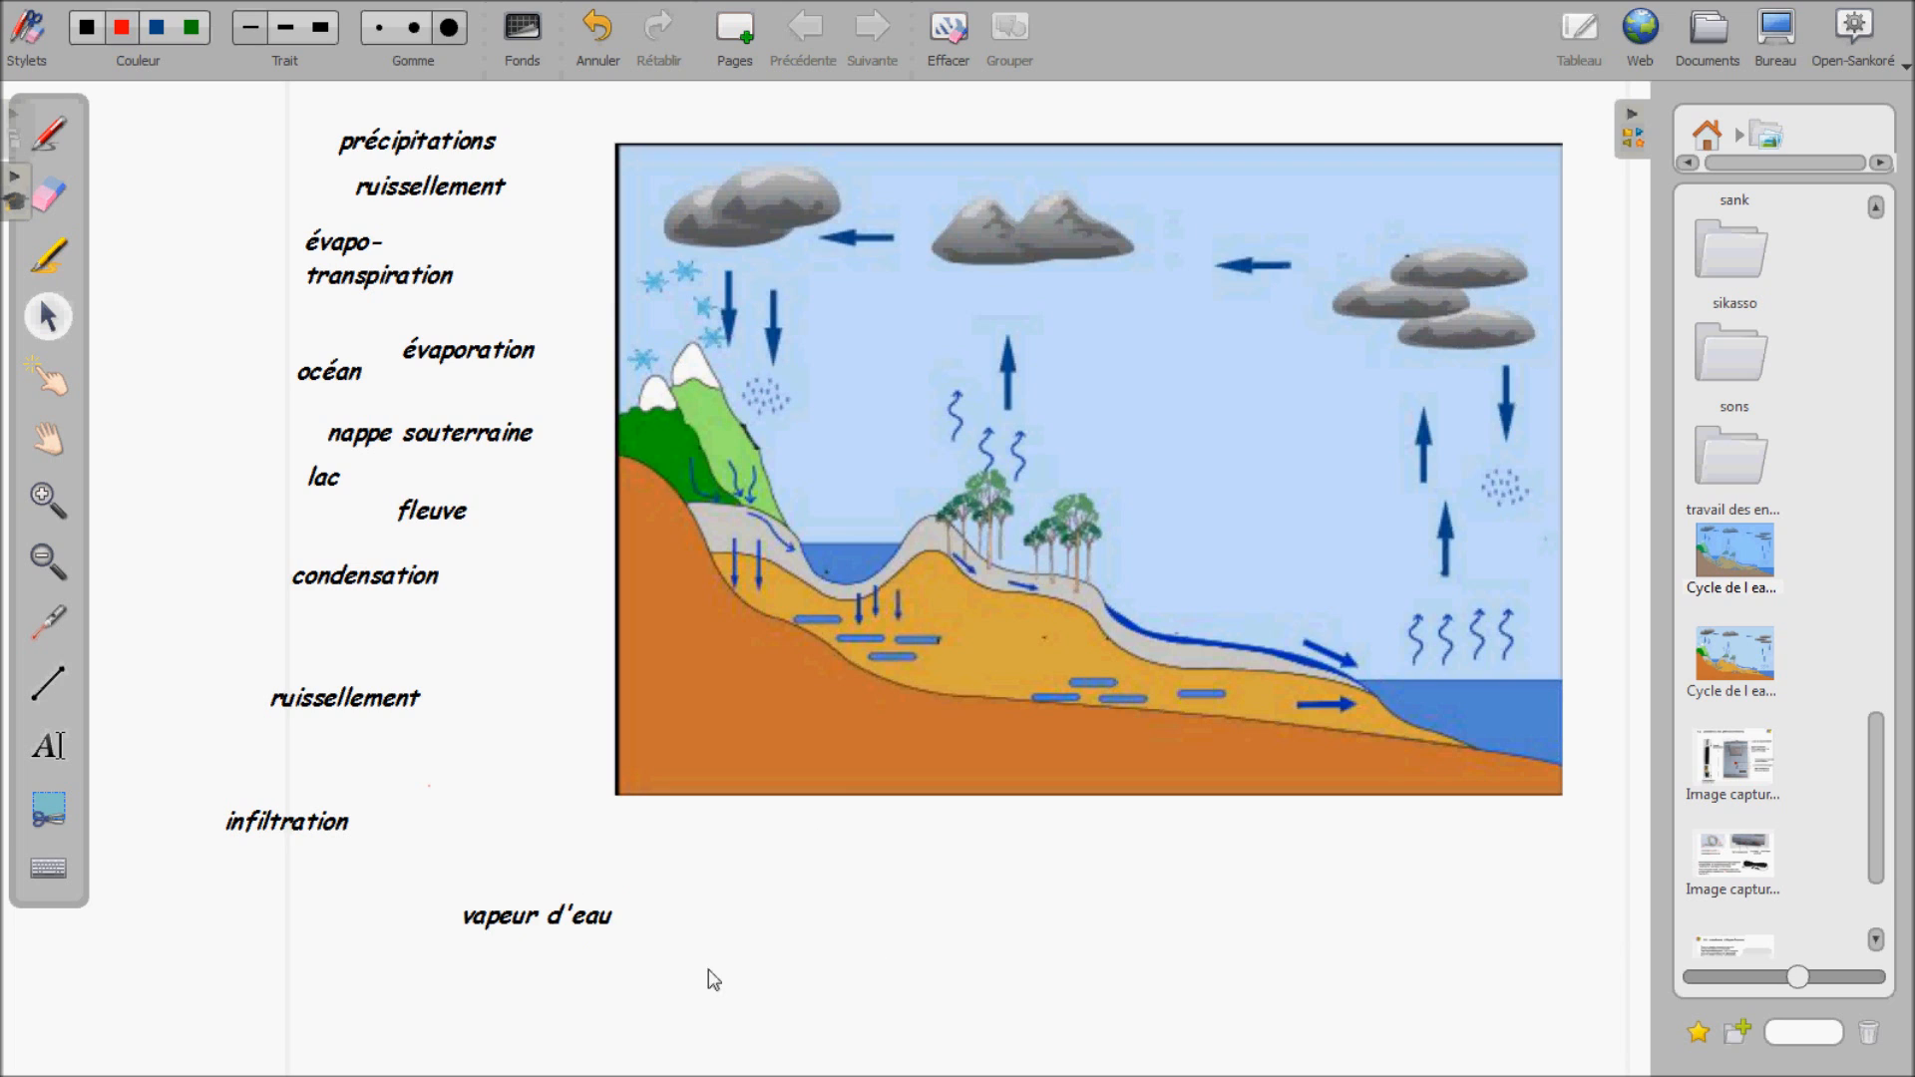
drag(539, 920, 486, 810)
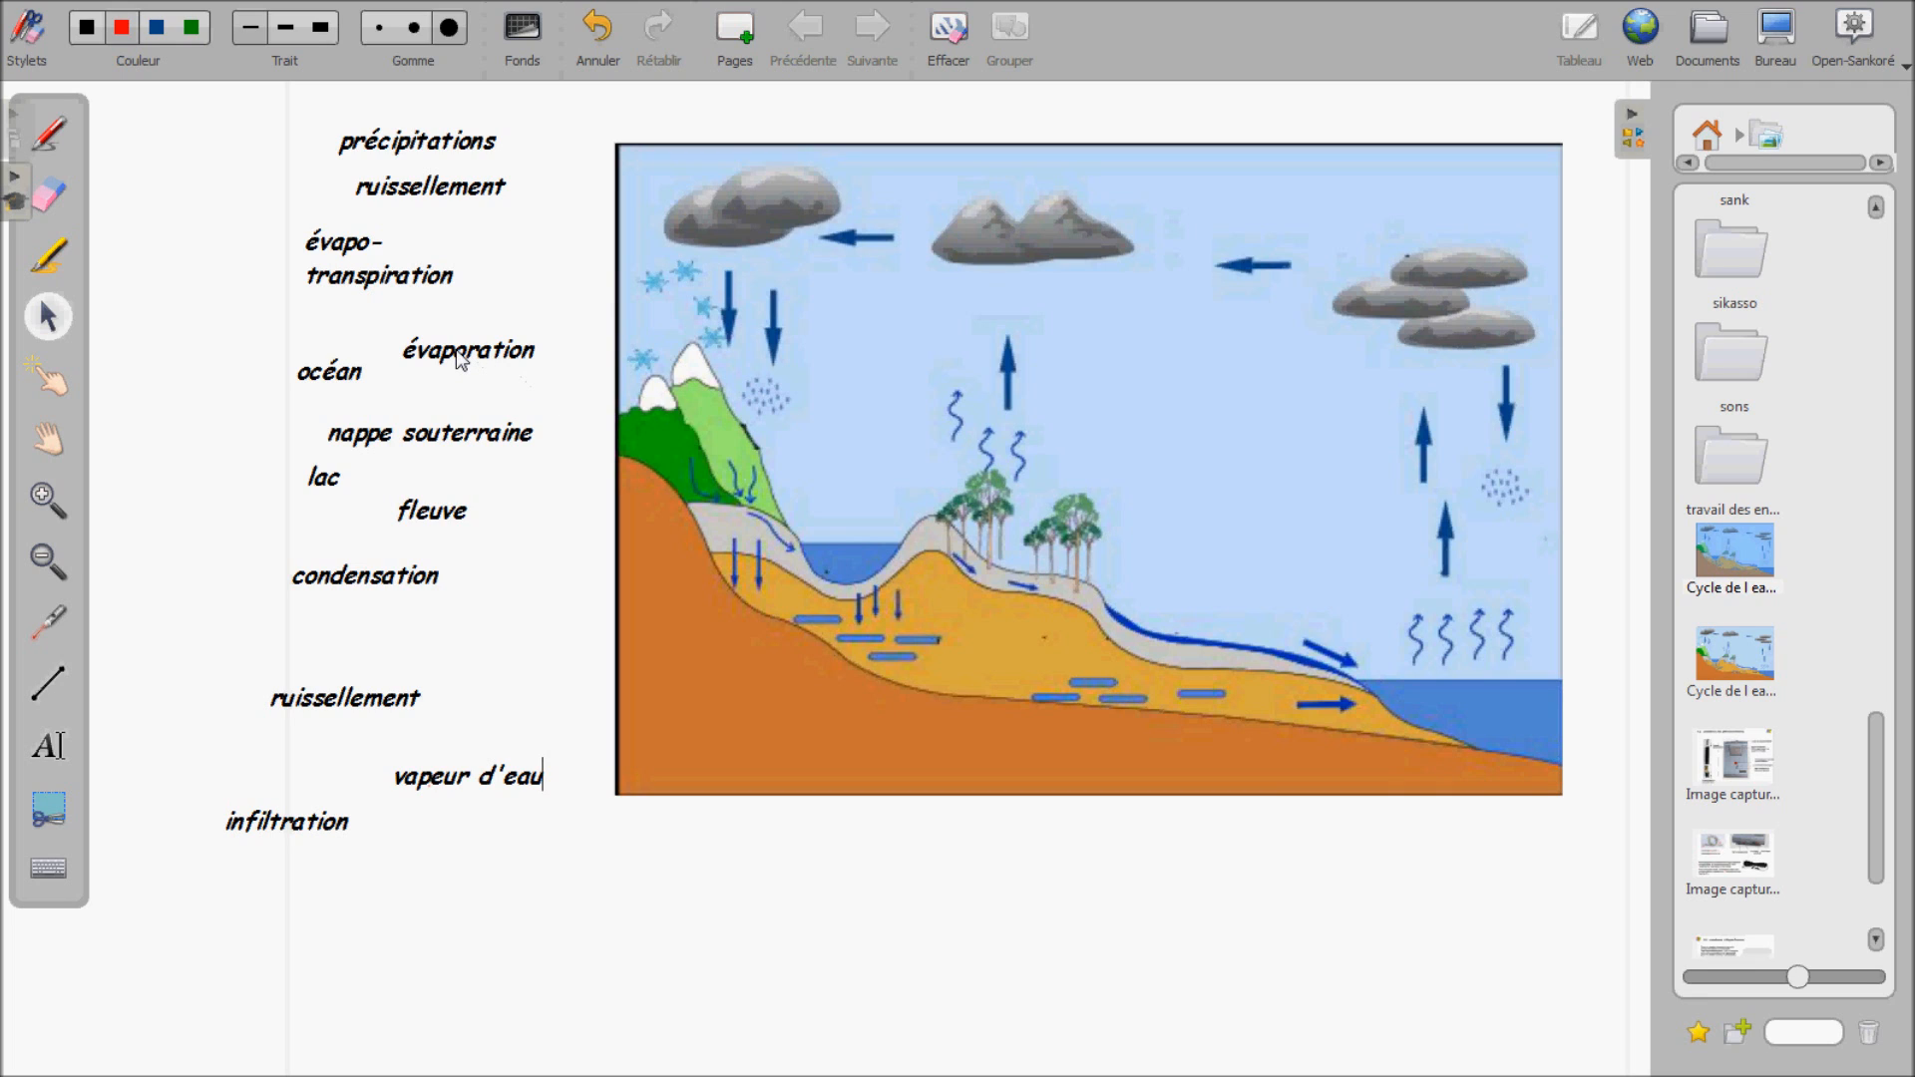
Send the water cycle picture behind the text labels and place "évaporation" above the wavy arrows over the ocean.
drag(459, 356, 1463, 655)
mouse_move(619, 528)
mouse_down()
mouse_move(593, 531)
mouse_move(648, 537)
mouse_move(587, 531)
mouse_move(609, 533)
mouse_up()
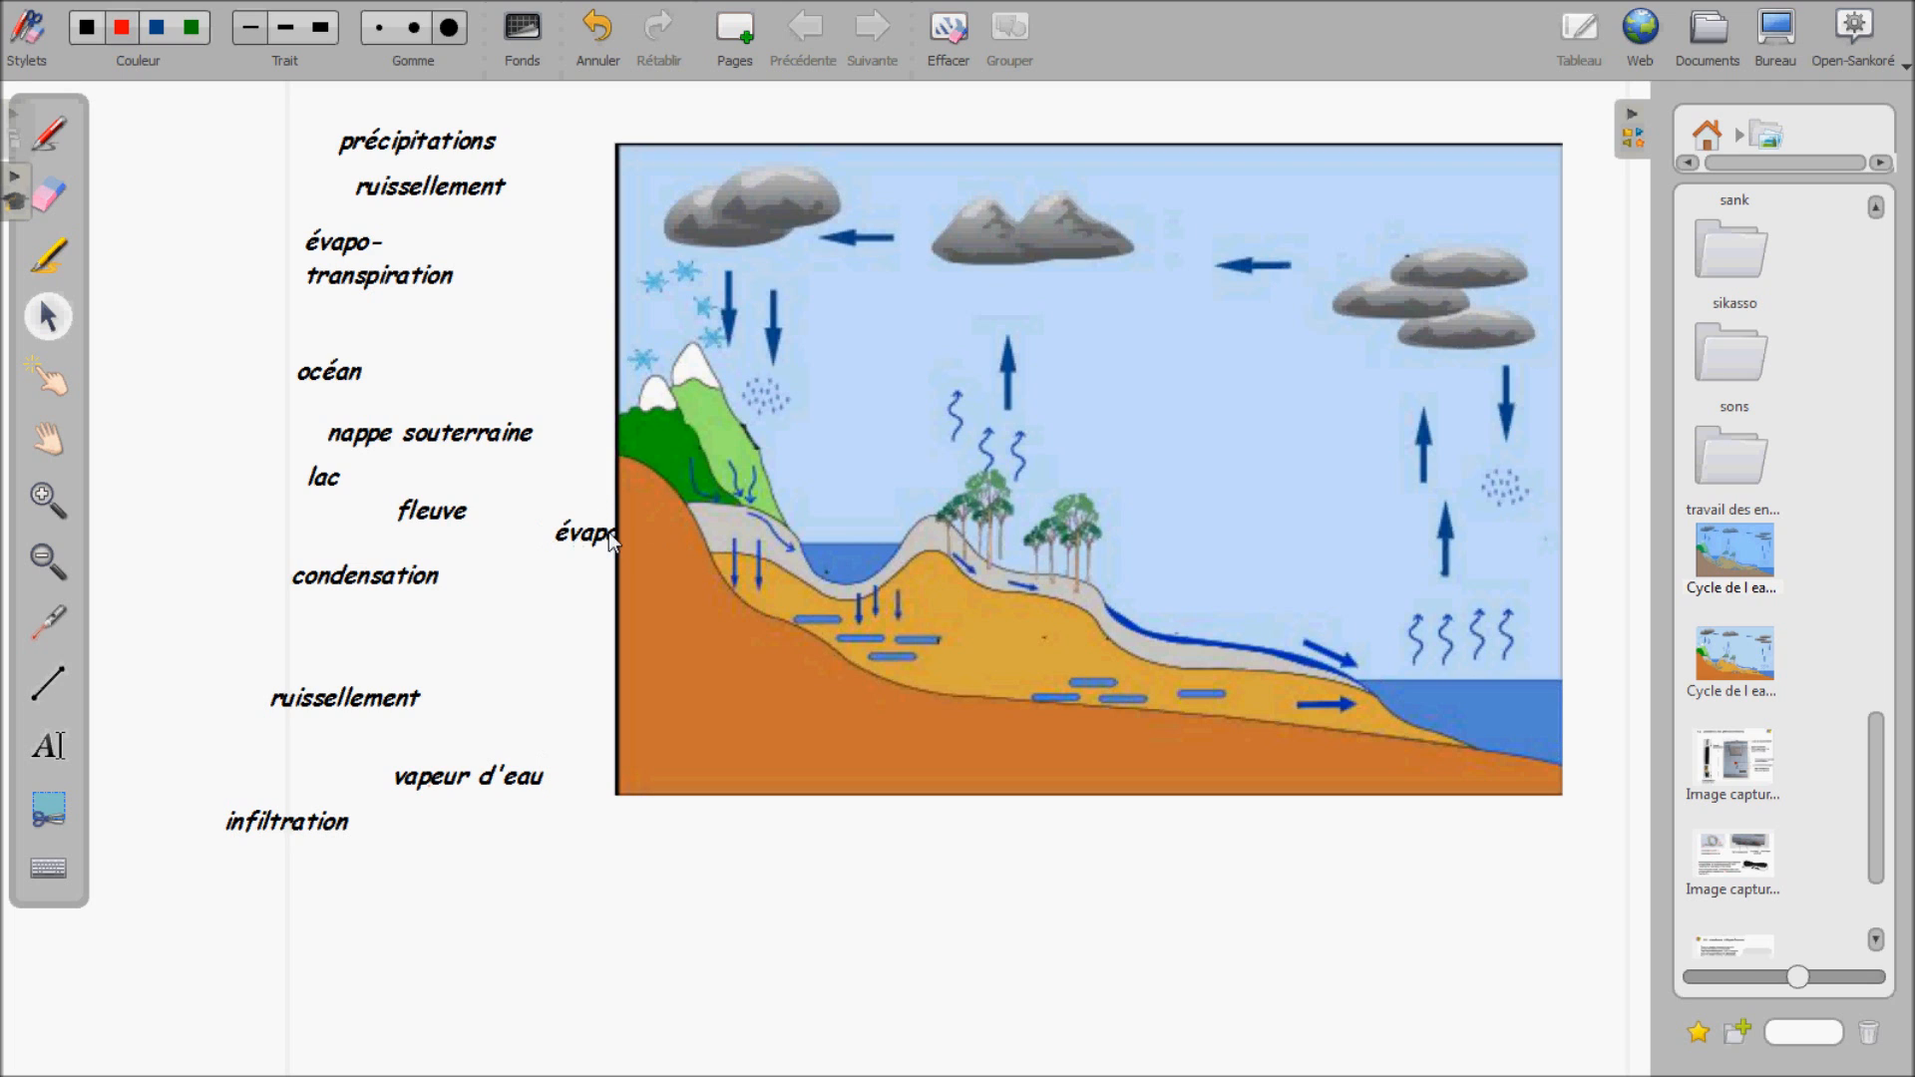
click(703, 778)
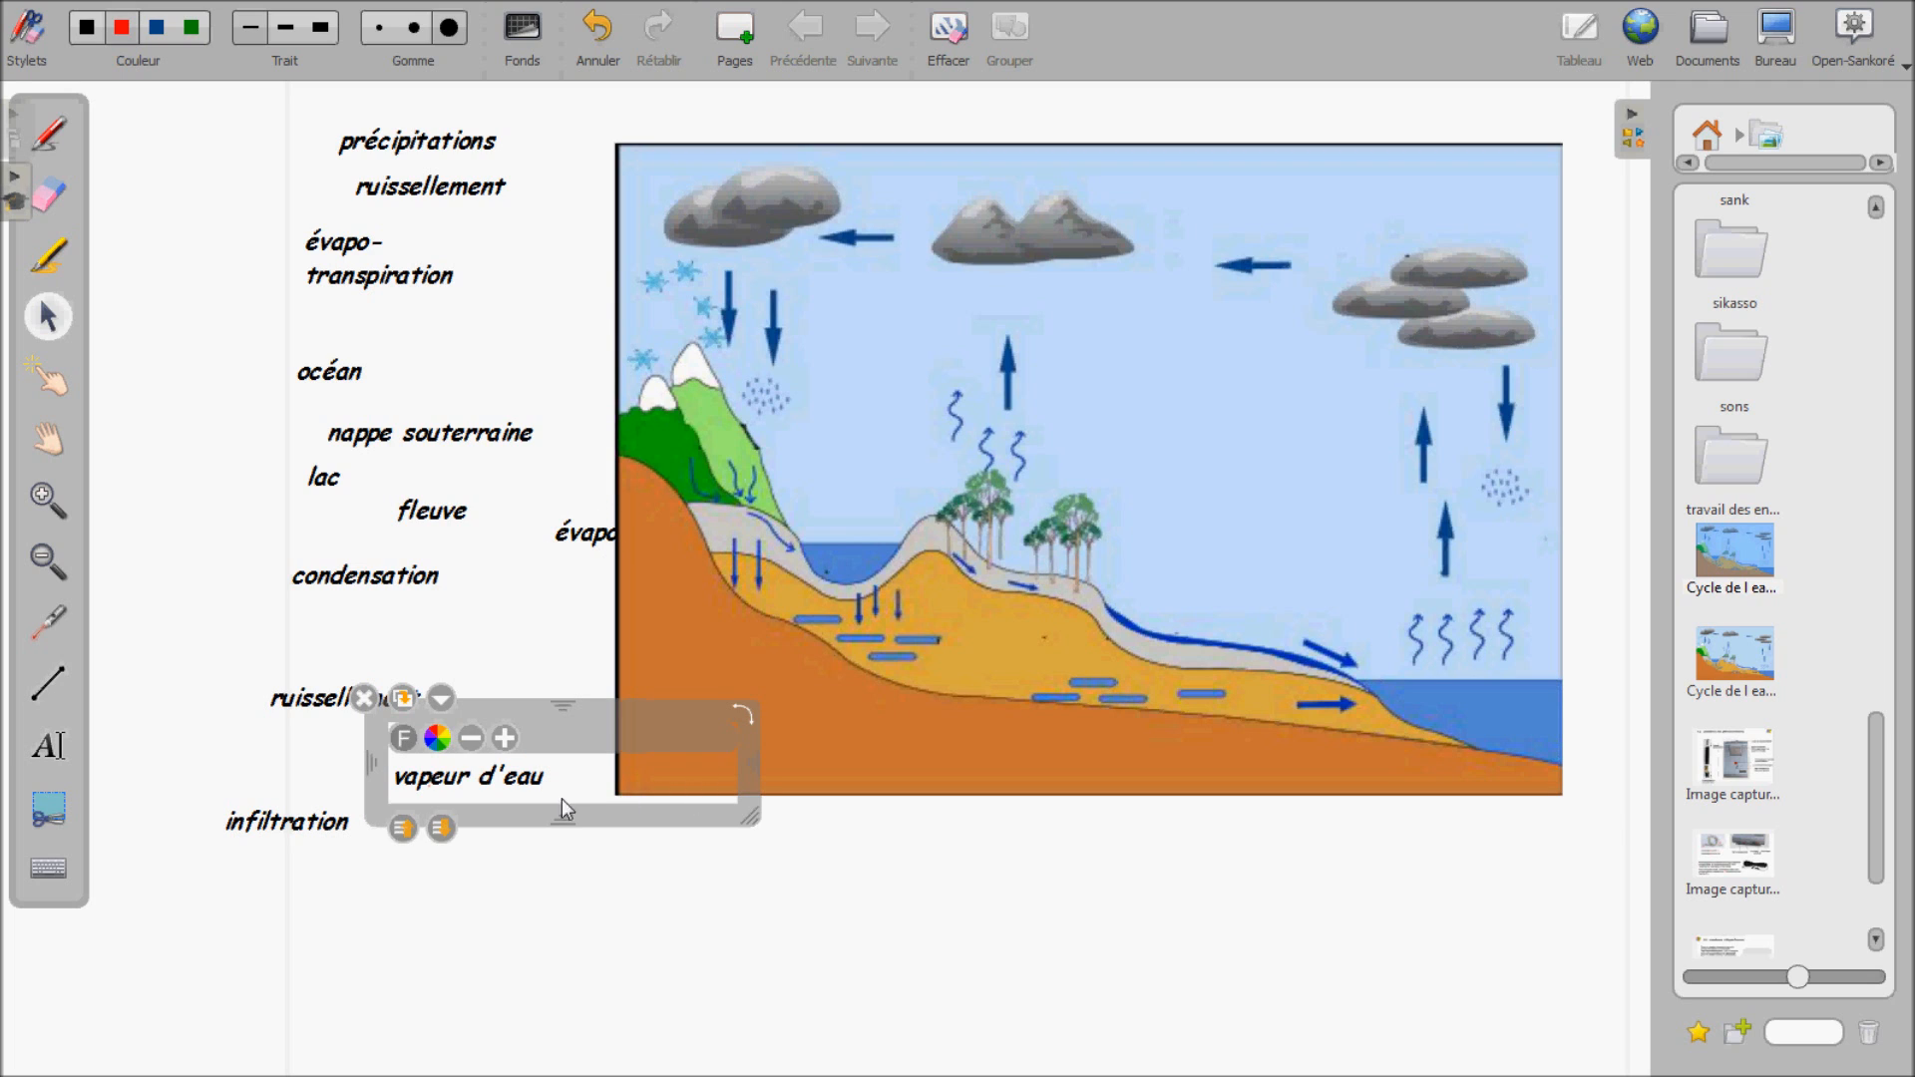
click(888, 789)
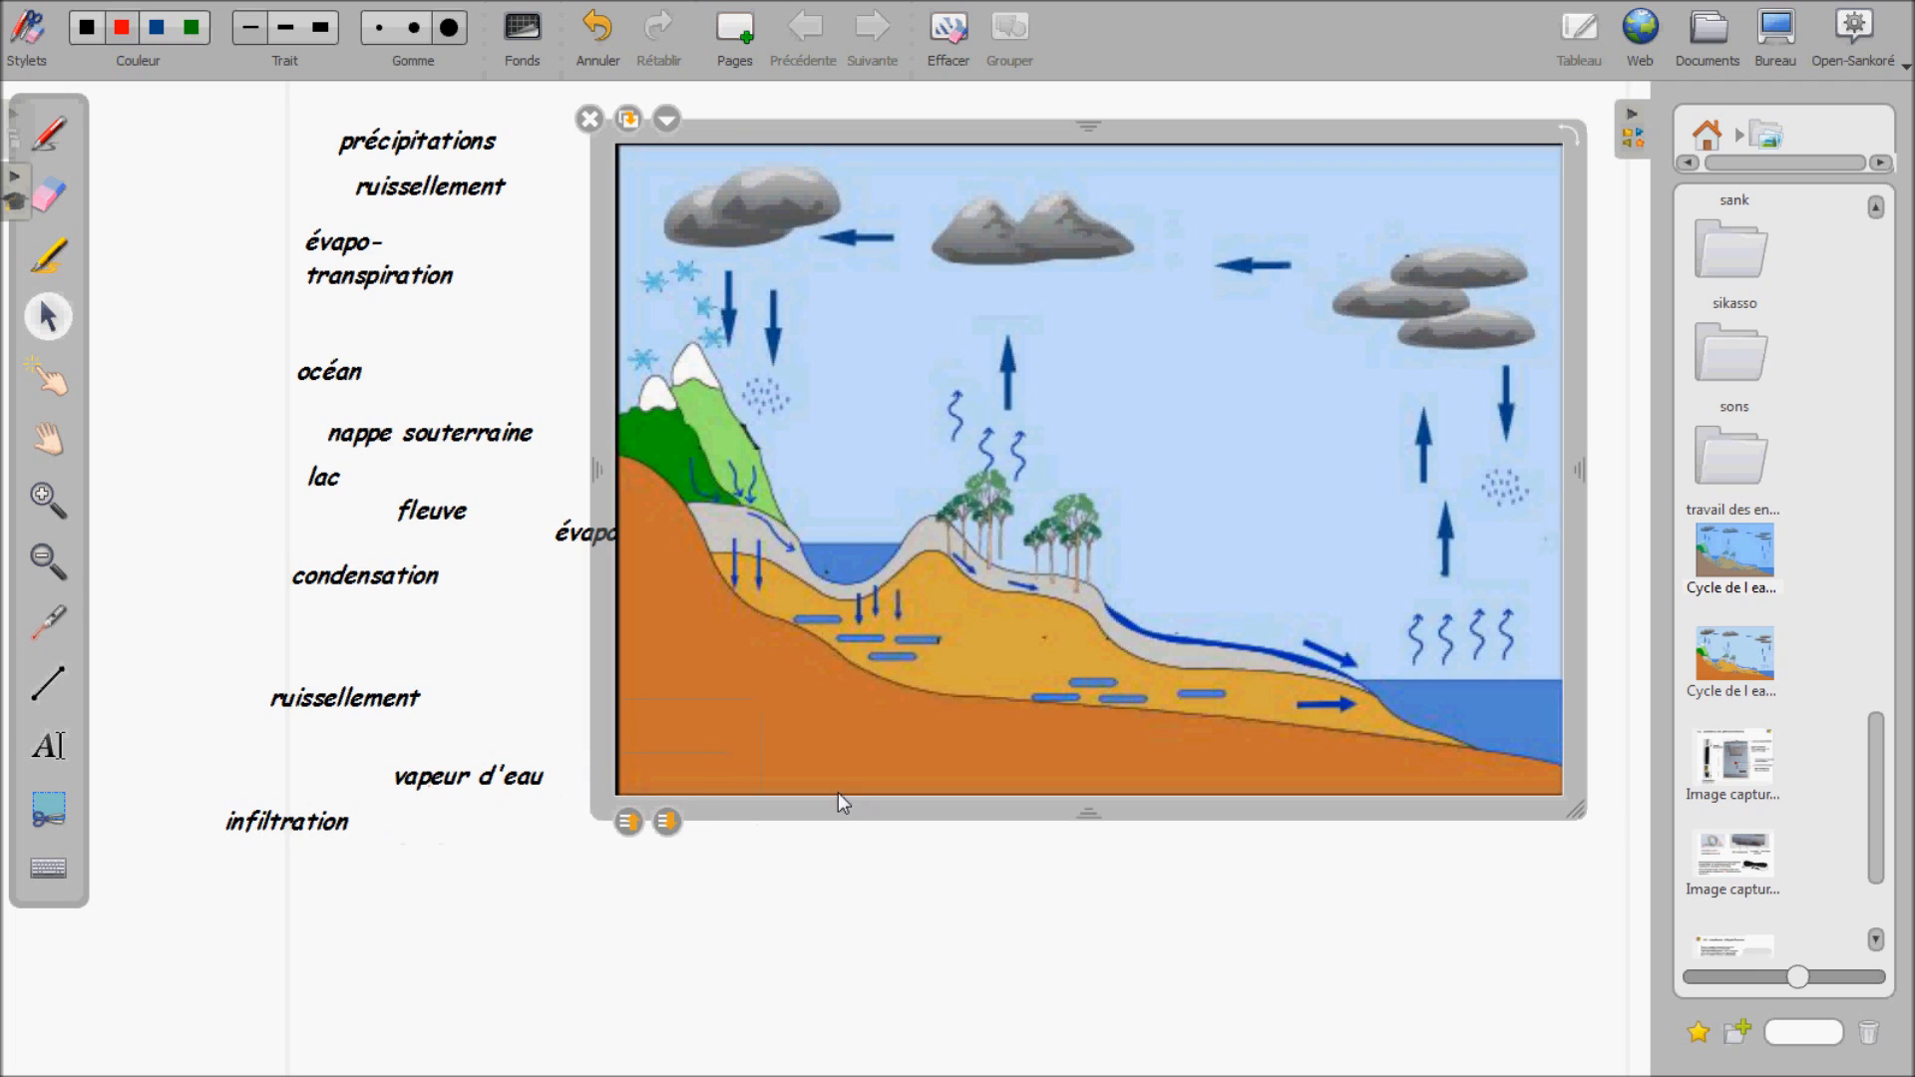
click(667, 822)
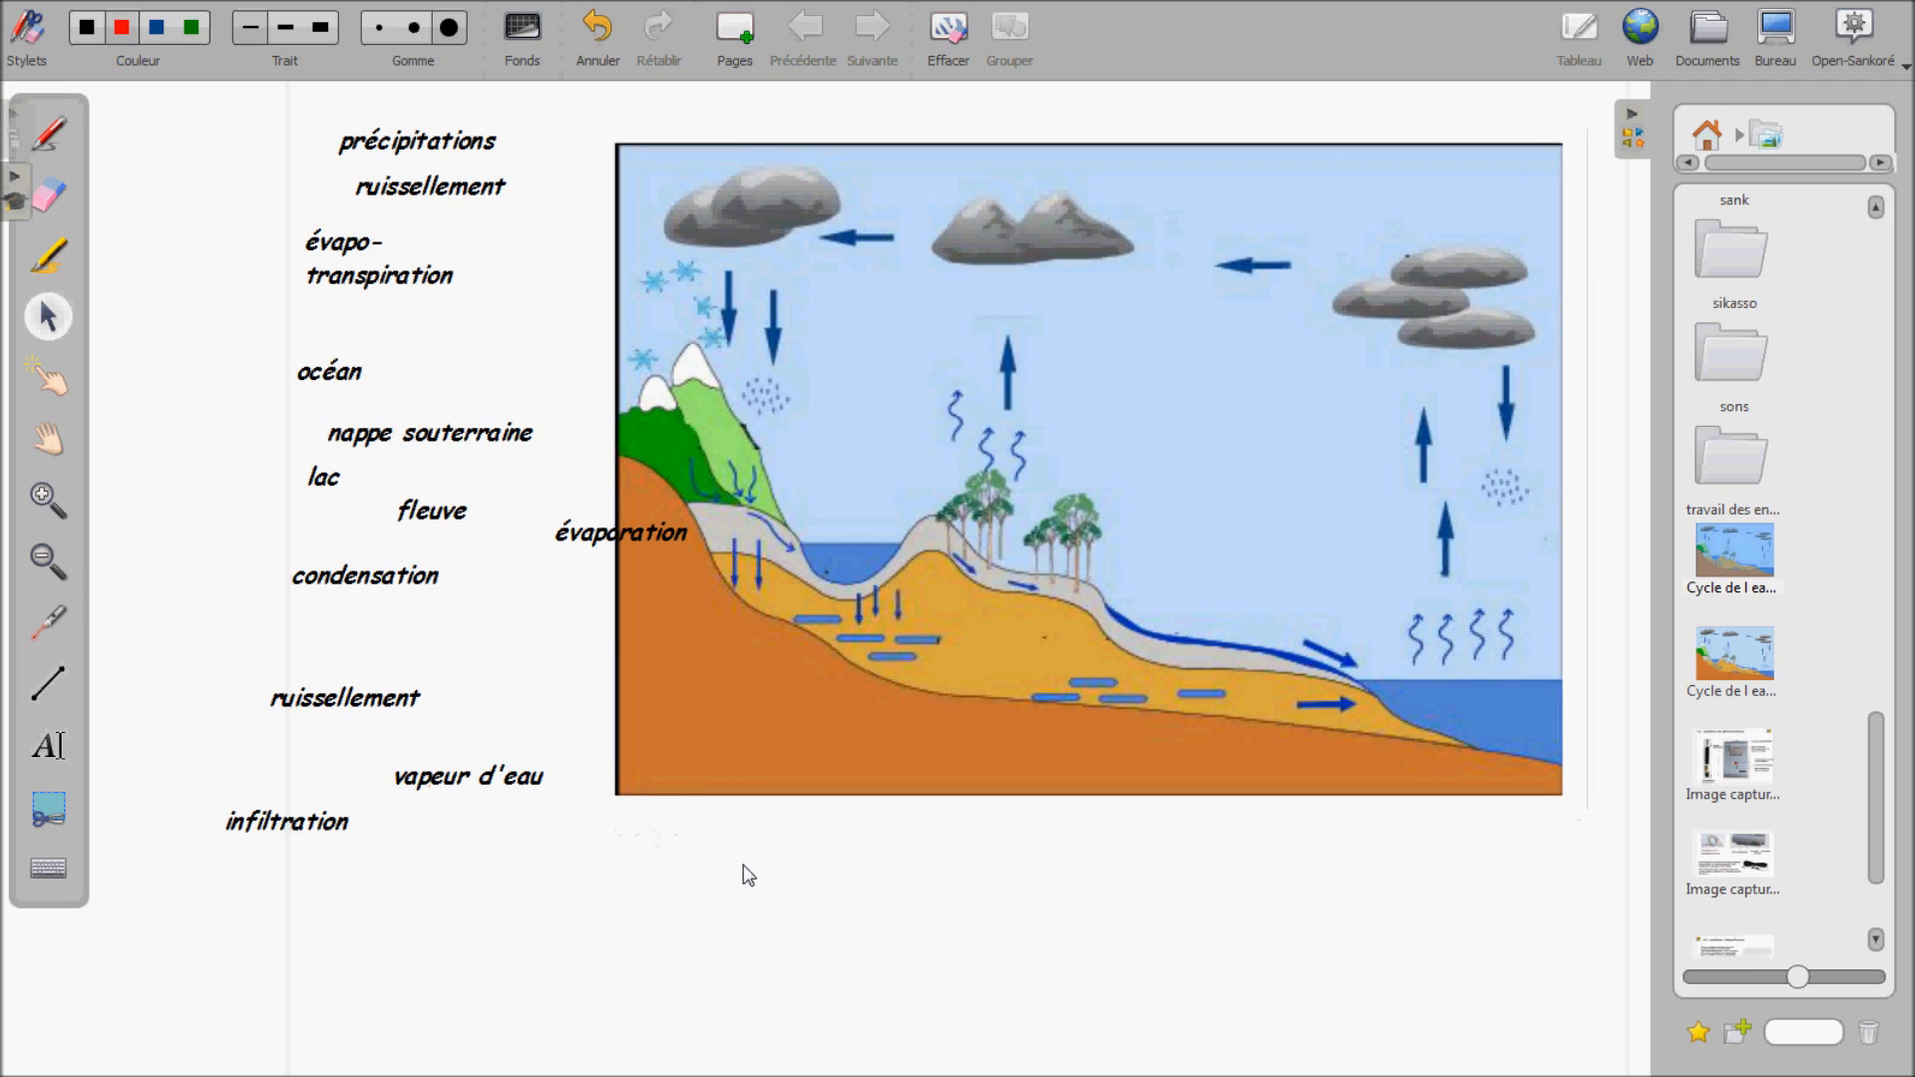
drag(600, 547, 1440, 608)
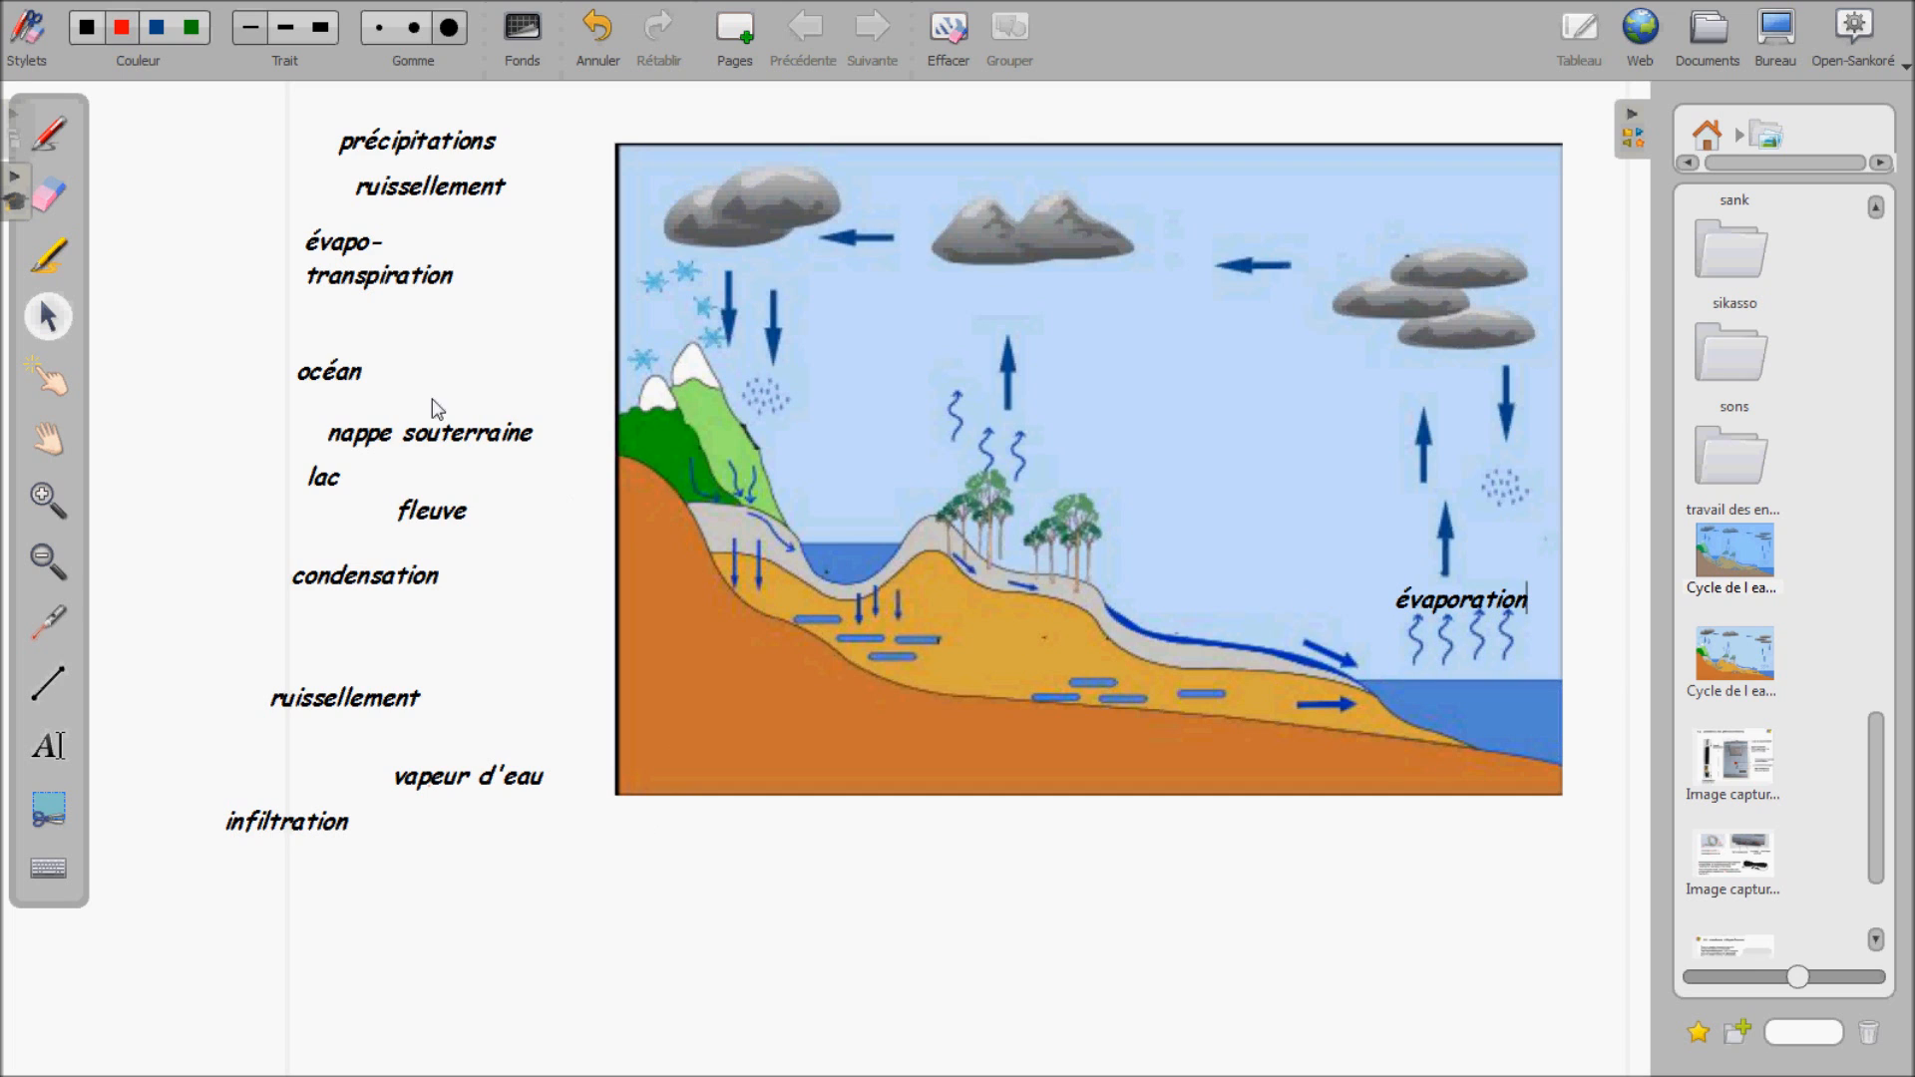
Place "océan" on the sea, "vapeur d'eau" above "évaporation", "condensation" beside the middle cloud and "précipitations" below the cloud over the mountains.
drag(343, 369, 1500, 703)
drag(458, 774, 1464, 475)
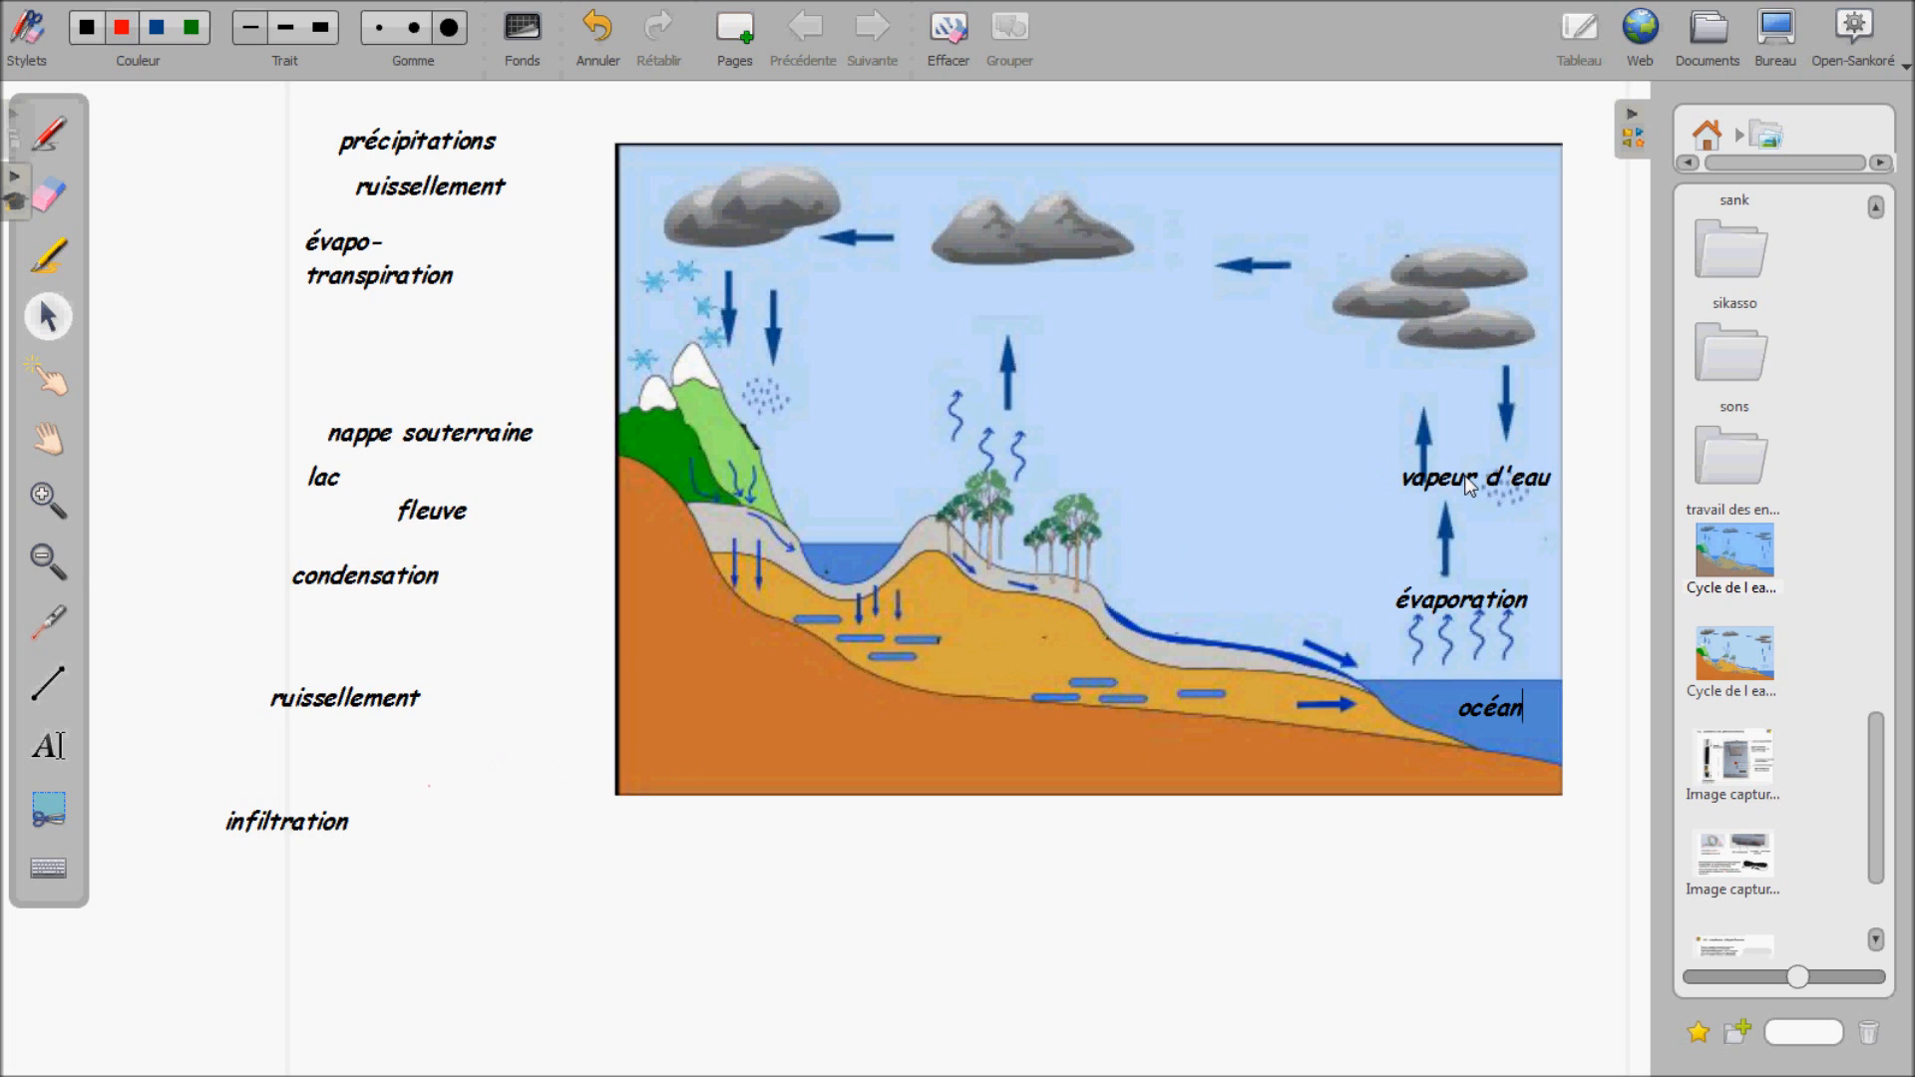
drag(354, 578, 1197, 231)
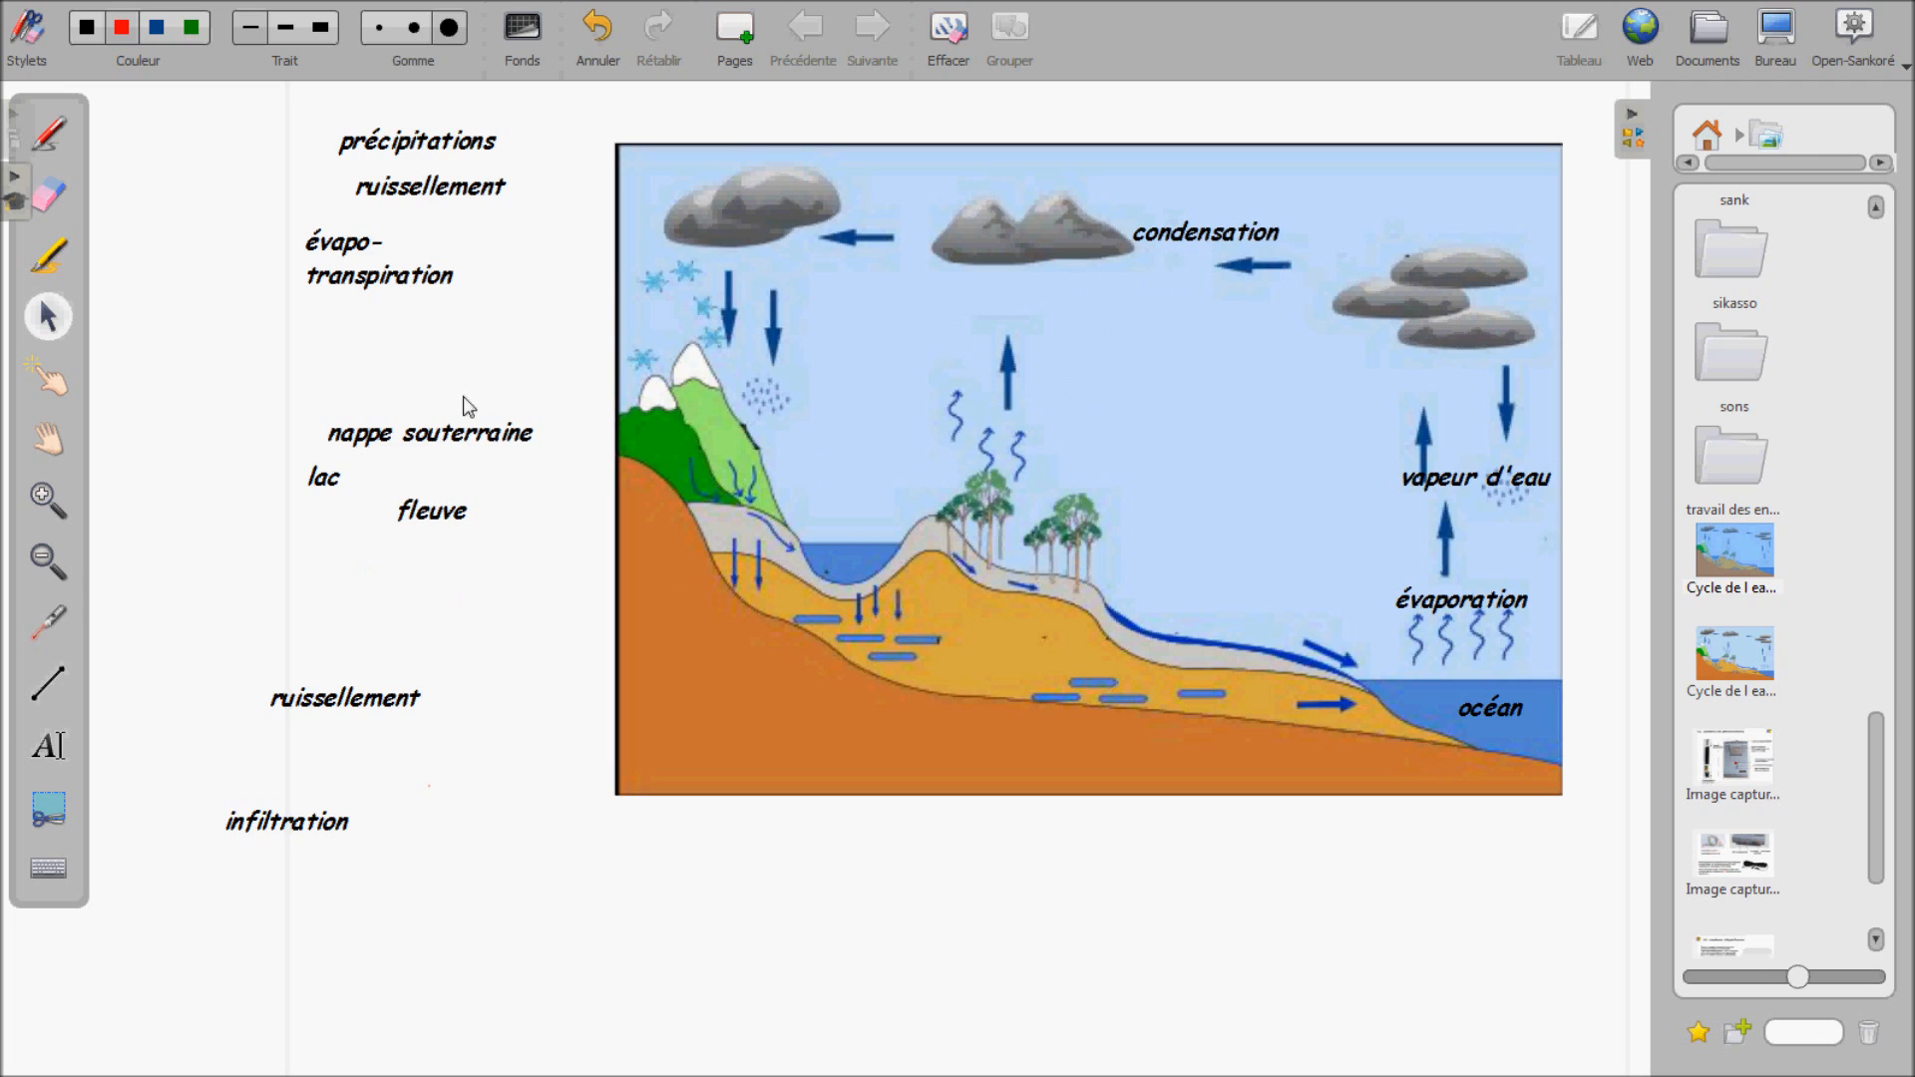
drag(439, 150, 753, 283)
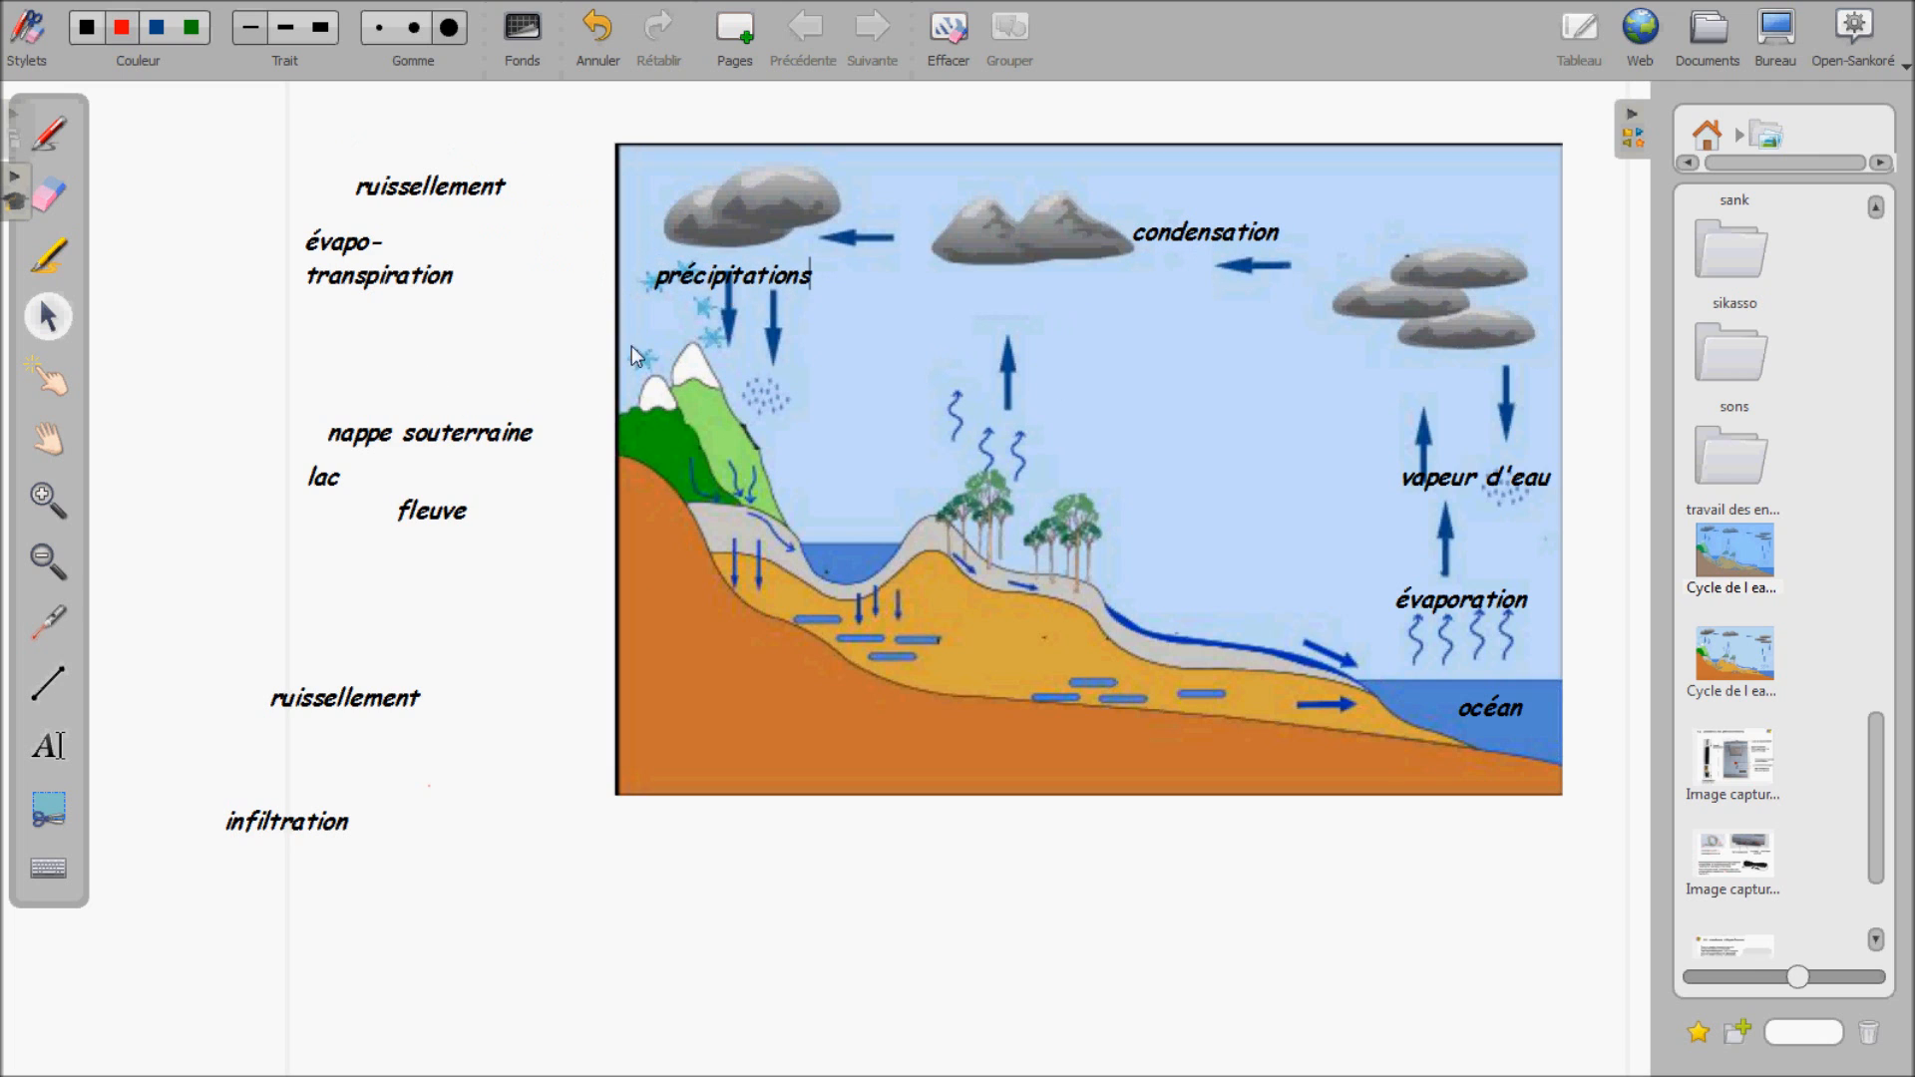
Delete the duplicate "ruissellement" label below the word list and place the remaining one on the mountain slope.
click(342, 717)
click(243, 622)
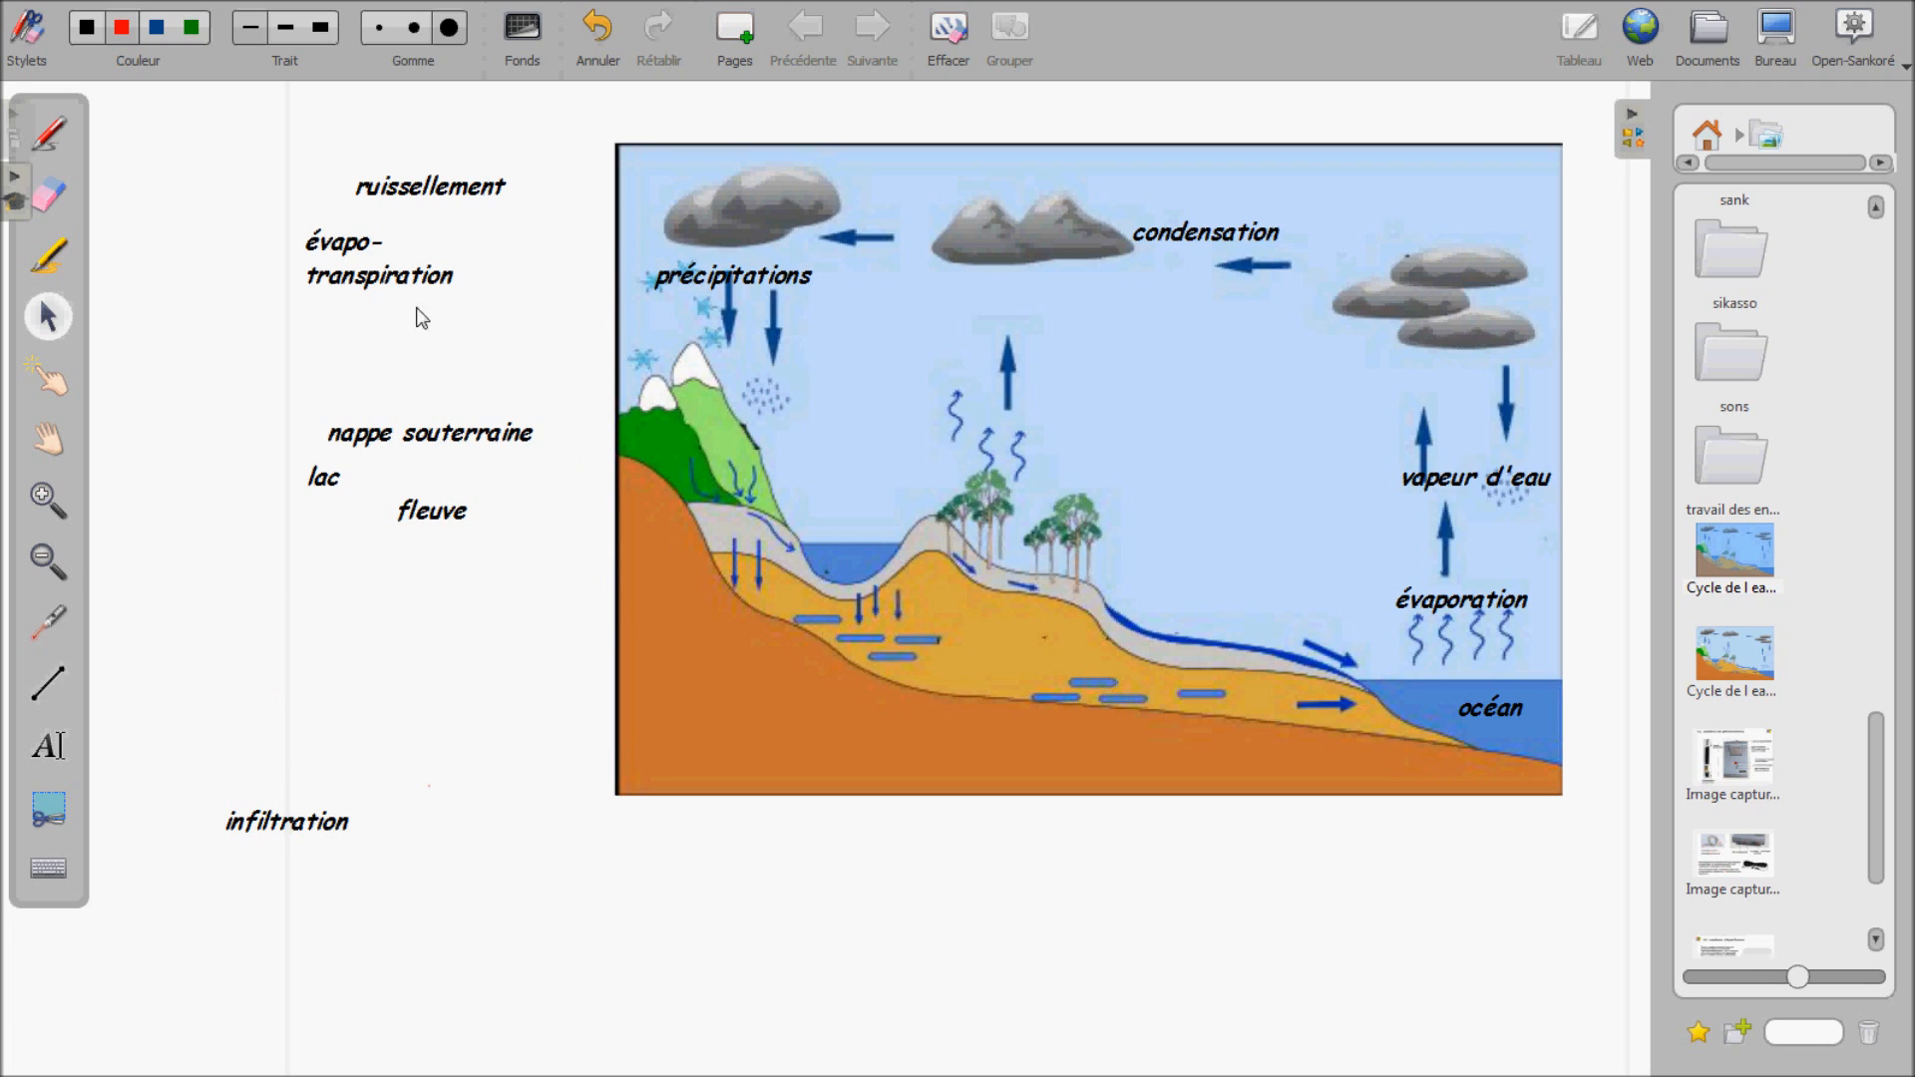
drag(445, 189, 741, 481)
Place the label "lac" on the lake and "fleuve" over the river flowing to the ocean.
drag(325, 486, 652, 542)
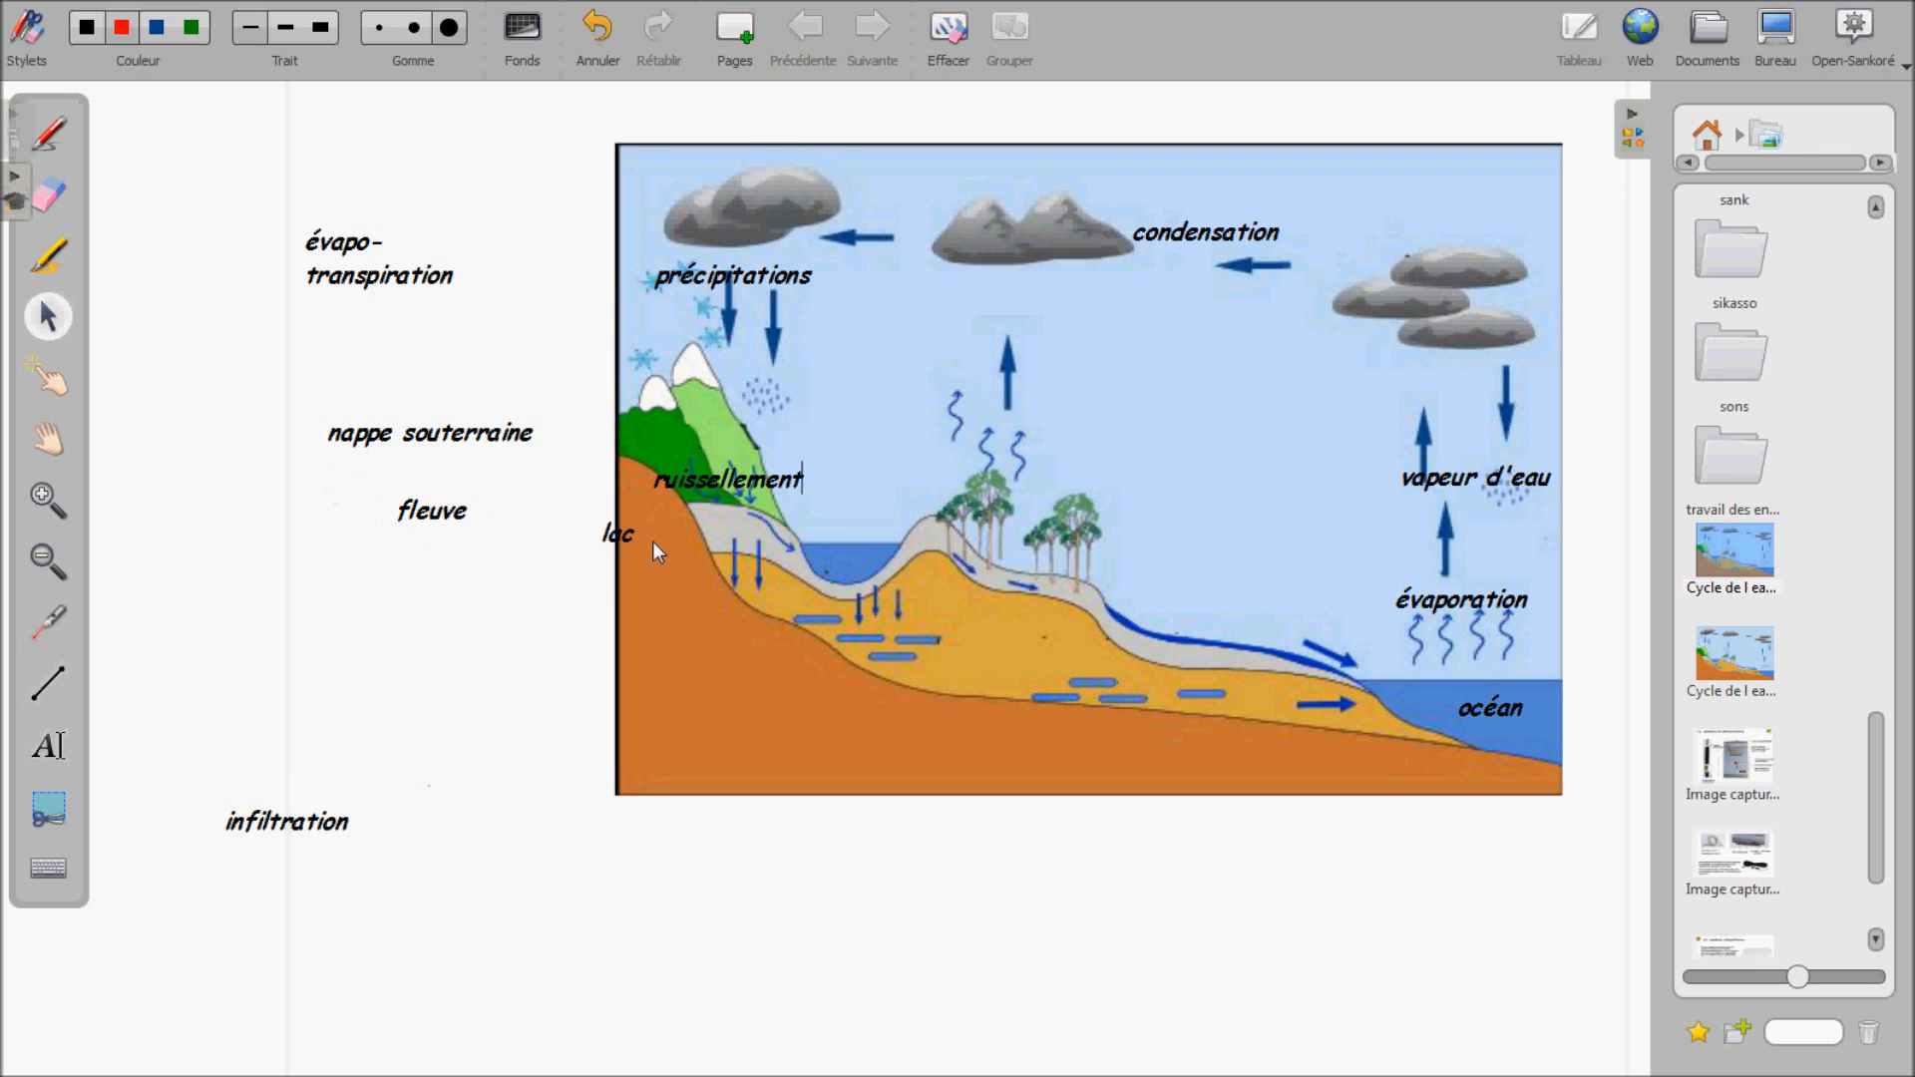
drag(834, 553, 838, 554)
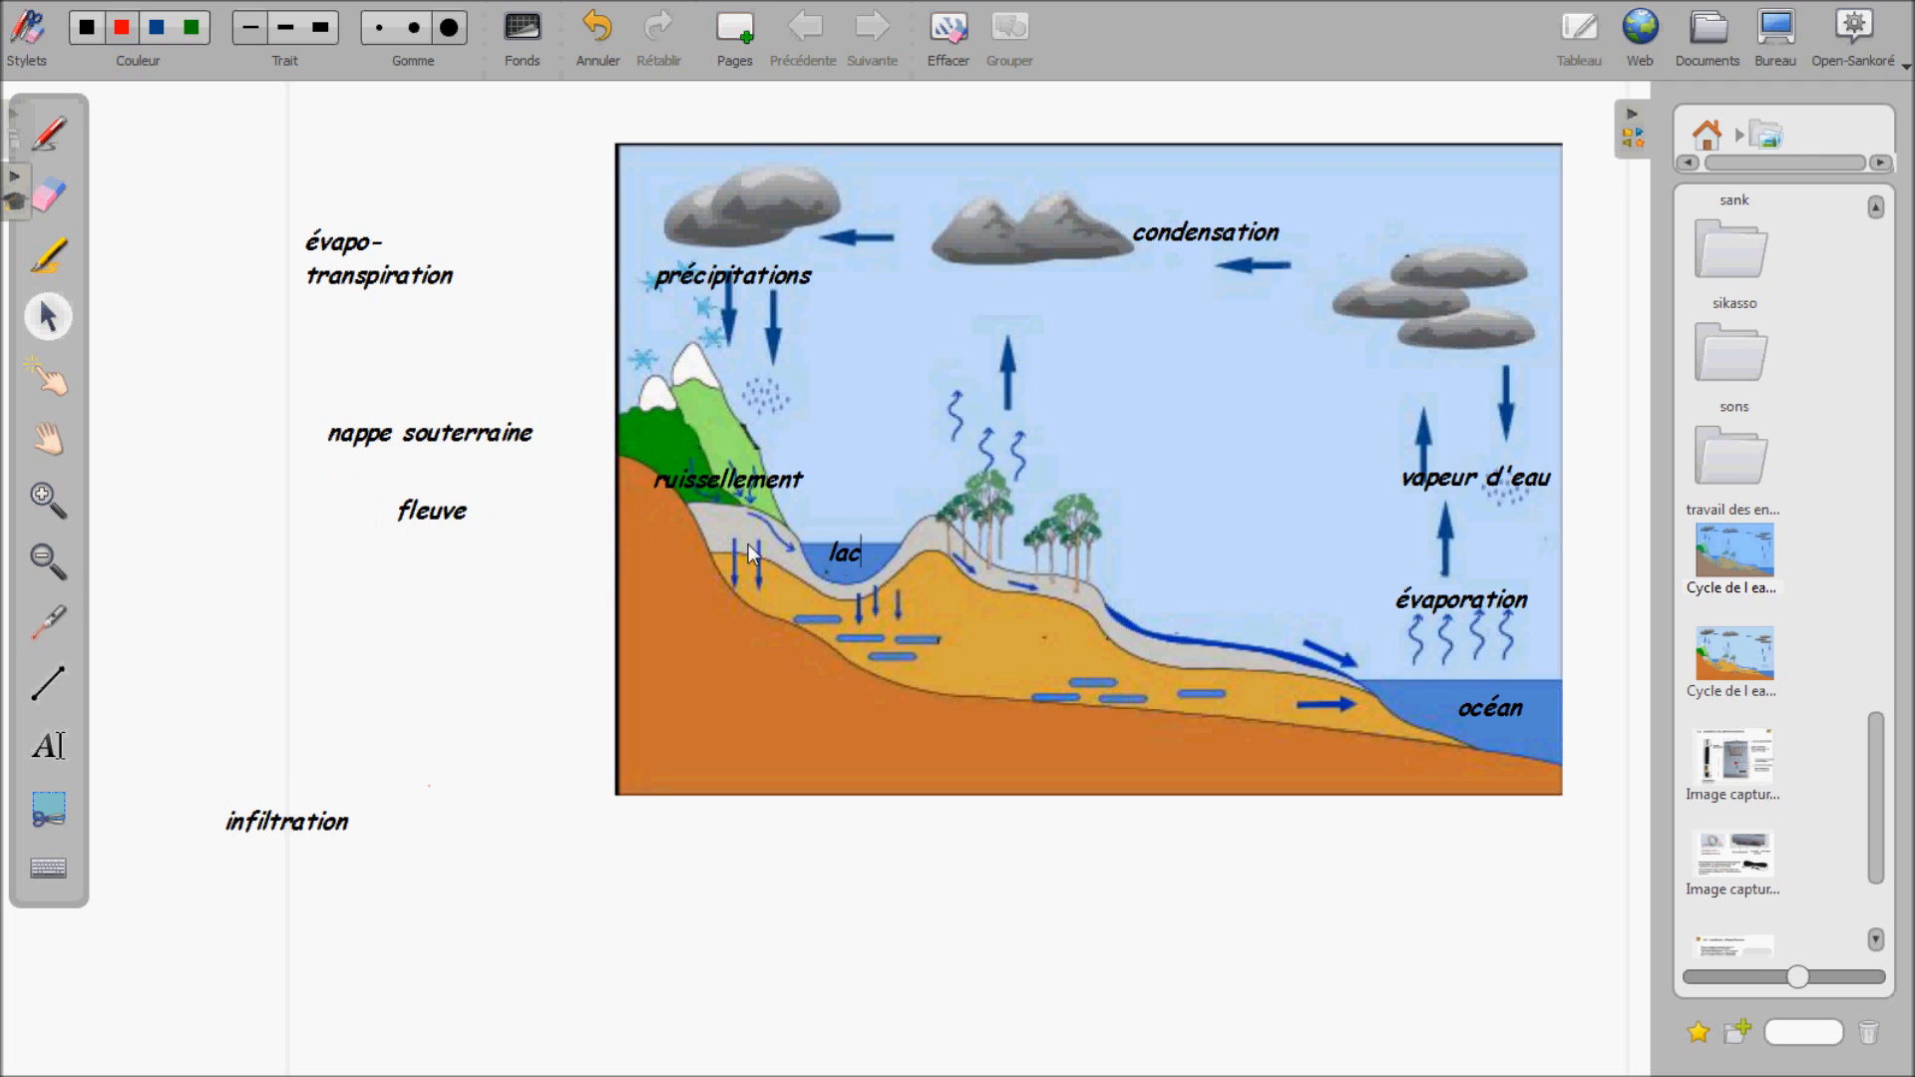
click(451, 438)
click(487, 545)
drag(449, 518, 1218, 639)
Place "infiltration" just below the lake, "nappe souterraine" on the underground water layer and "évapo-transpiration" above the trees.
drag(312, 824, 839, 593)
drag(450, 446, 1152, 703)
drag(351, 257, 988, 424)
click(986, 424)
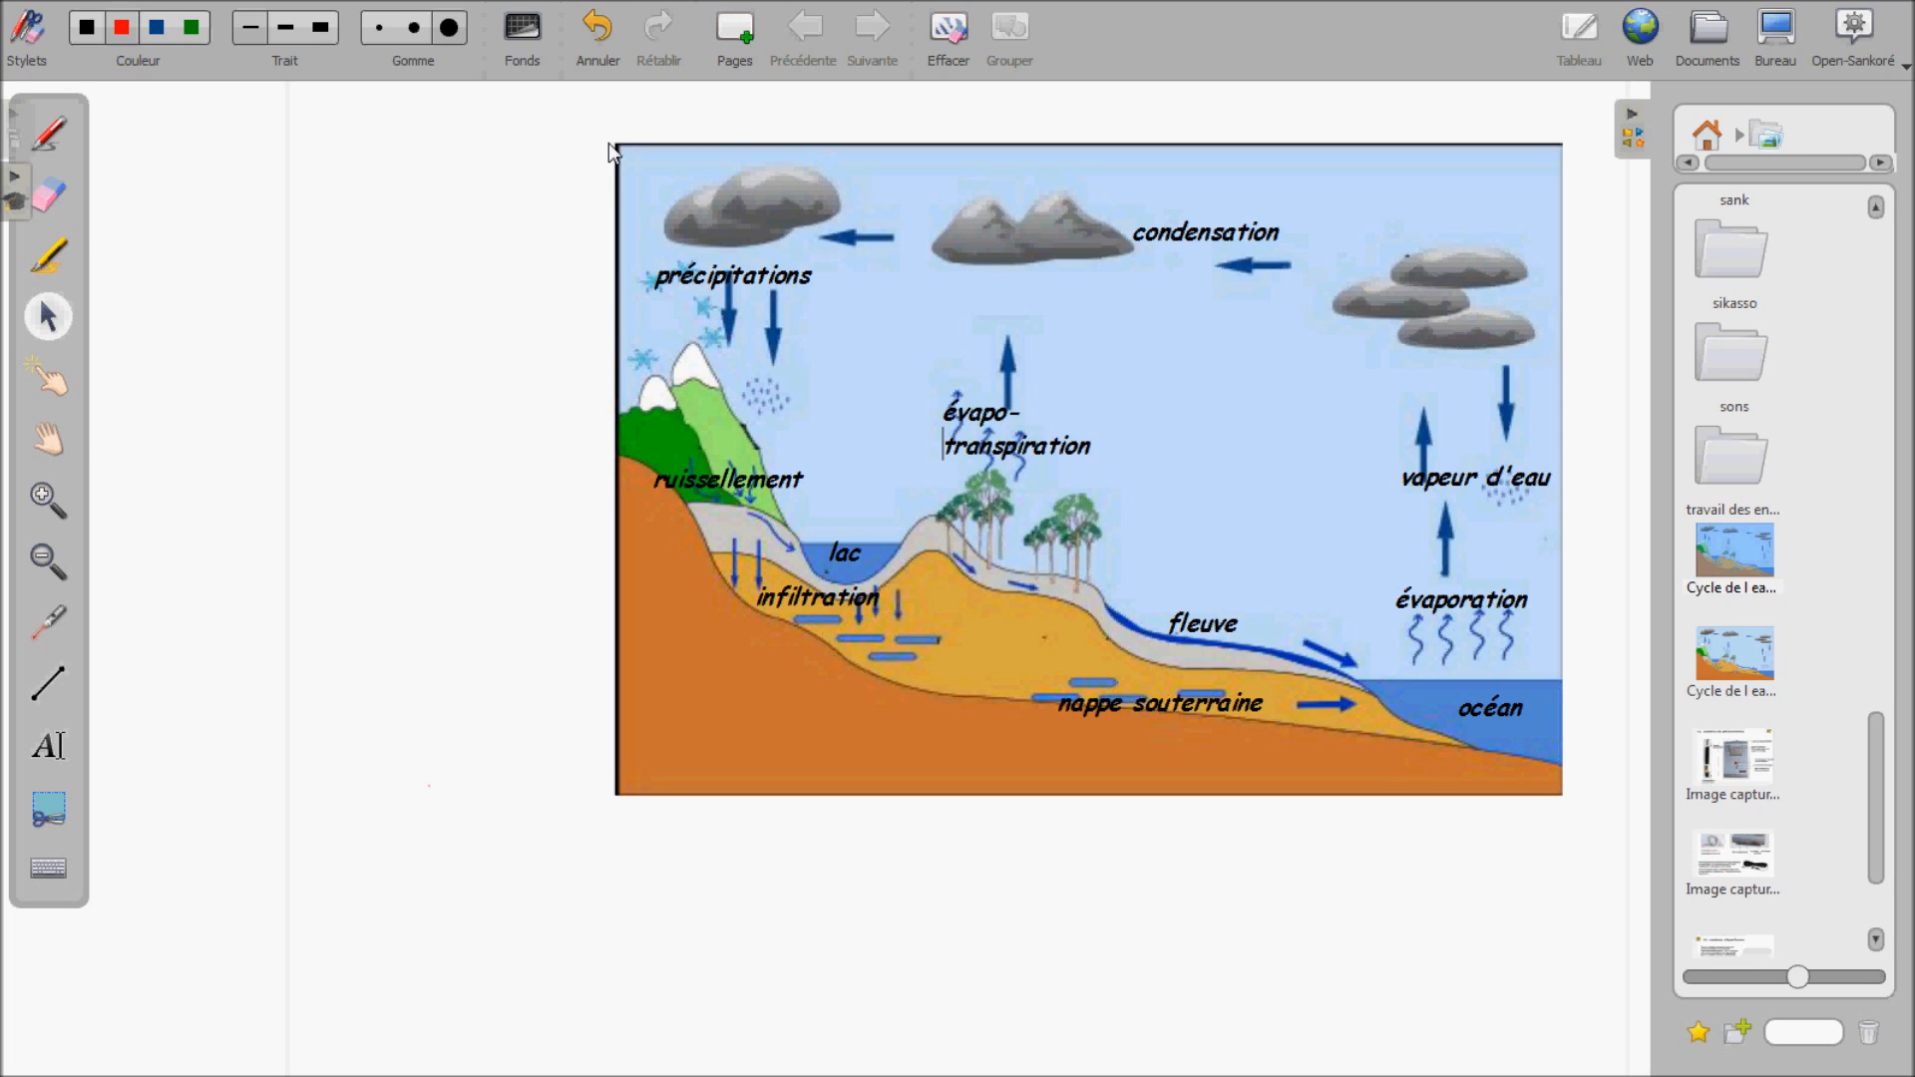
Add a new blank page and open the "Formes" folder of the library.
click(734, 27)
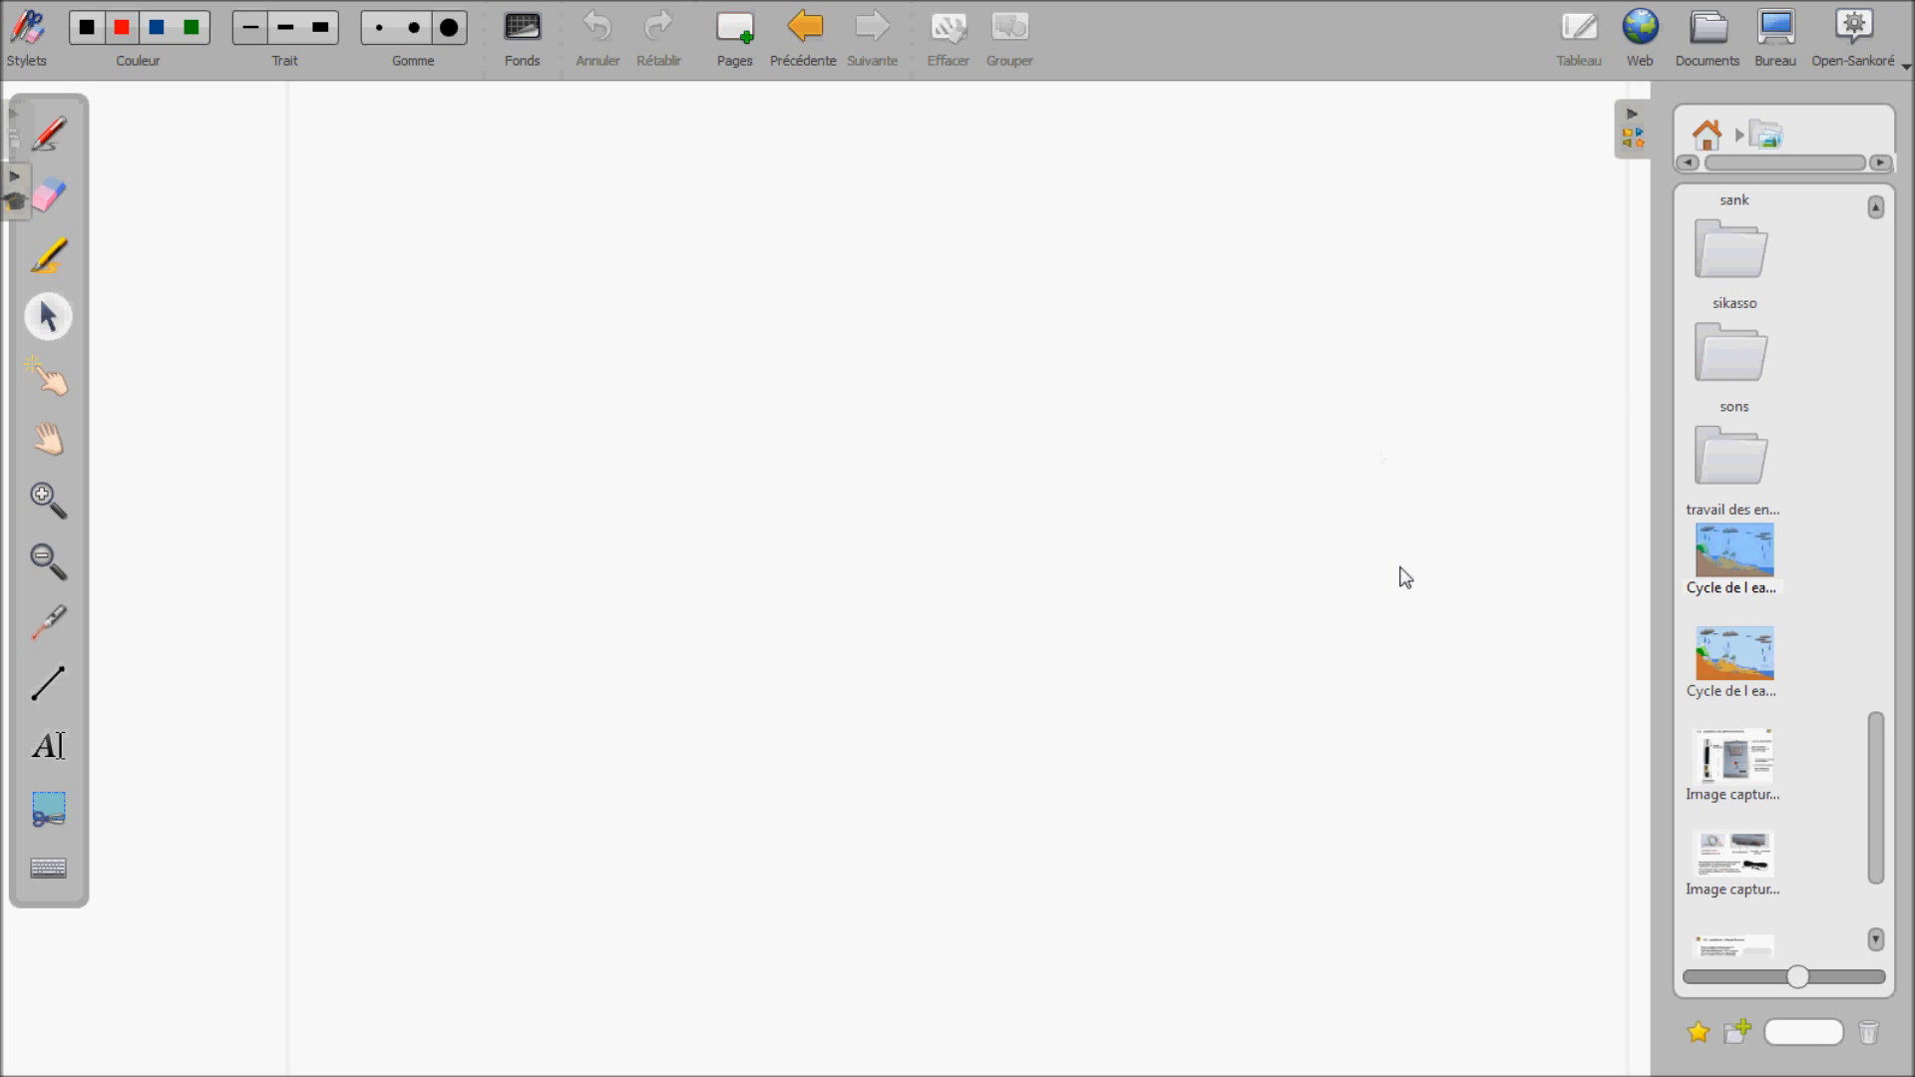
click(1702, 138)
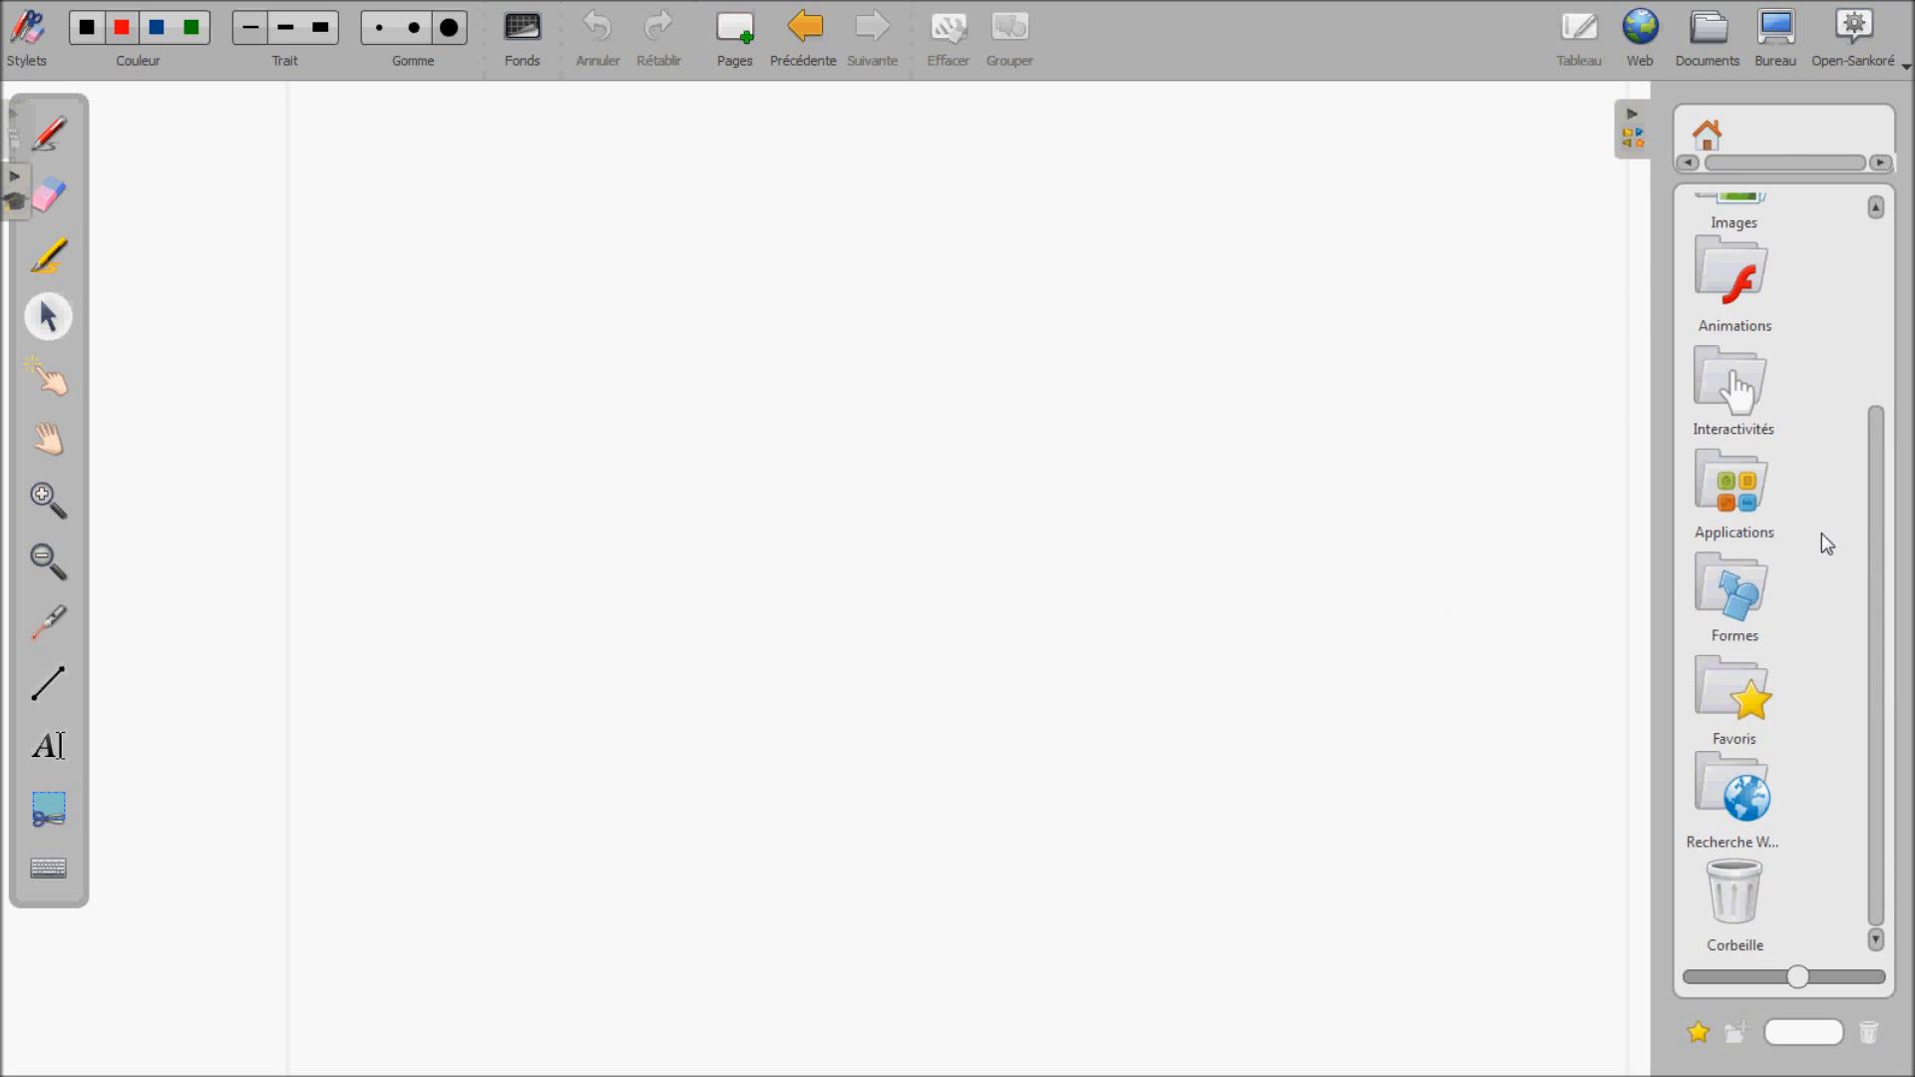
double_click(1739, 593)
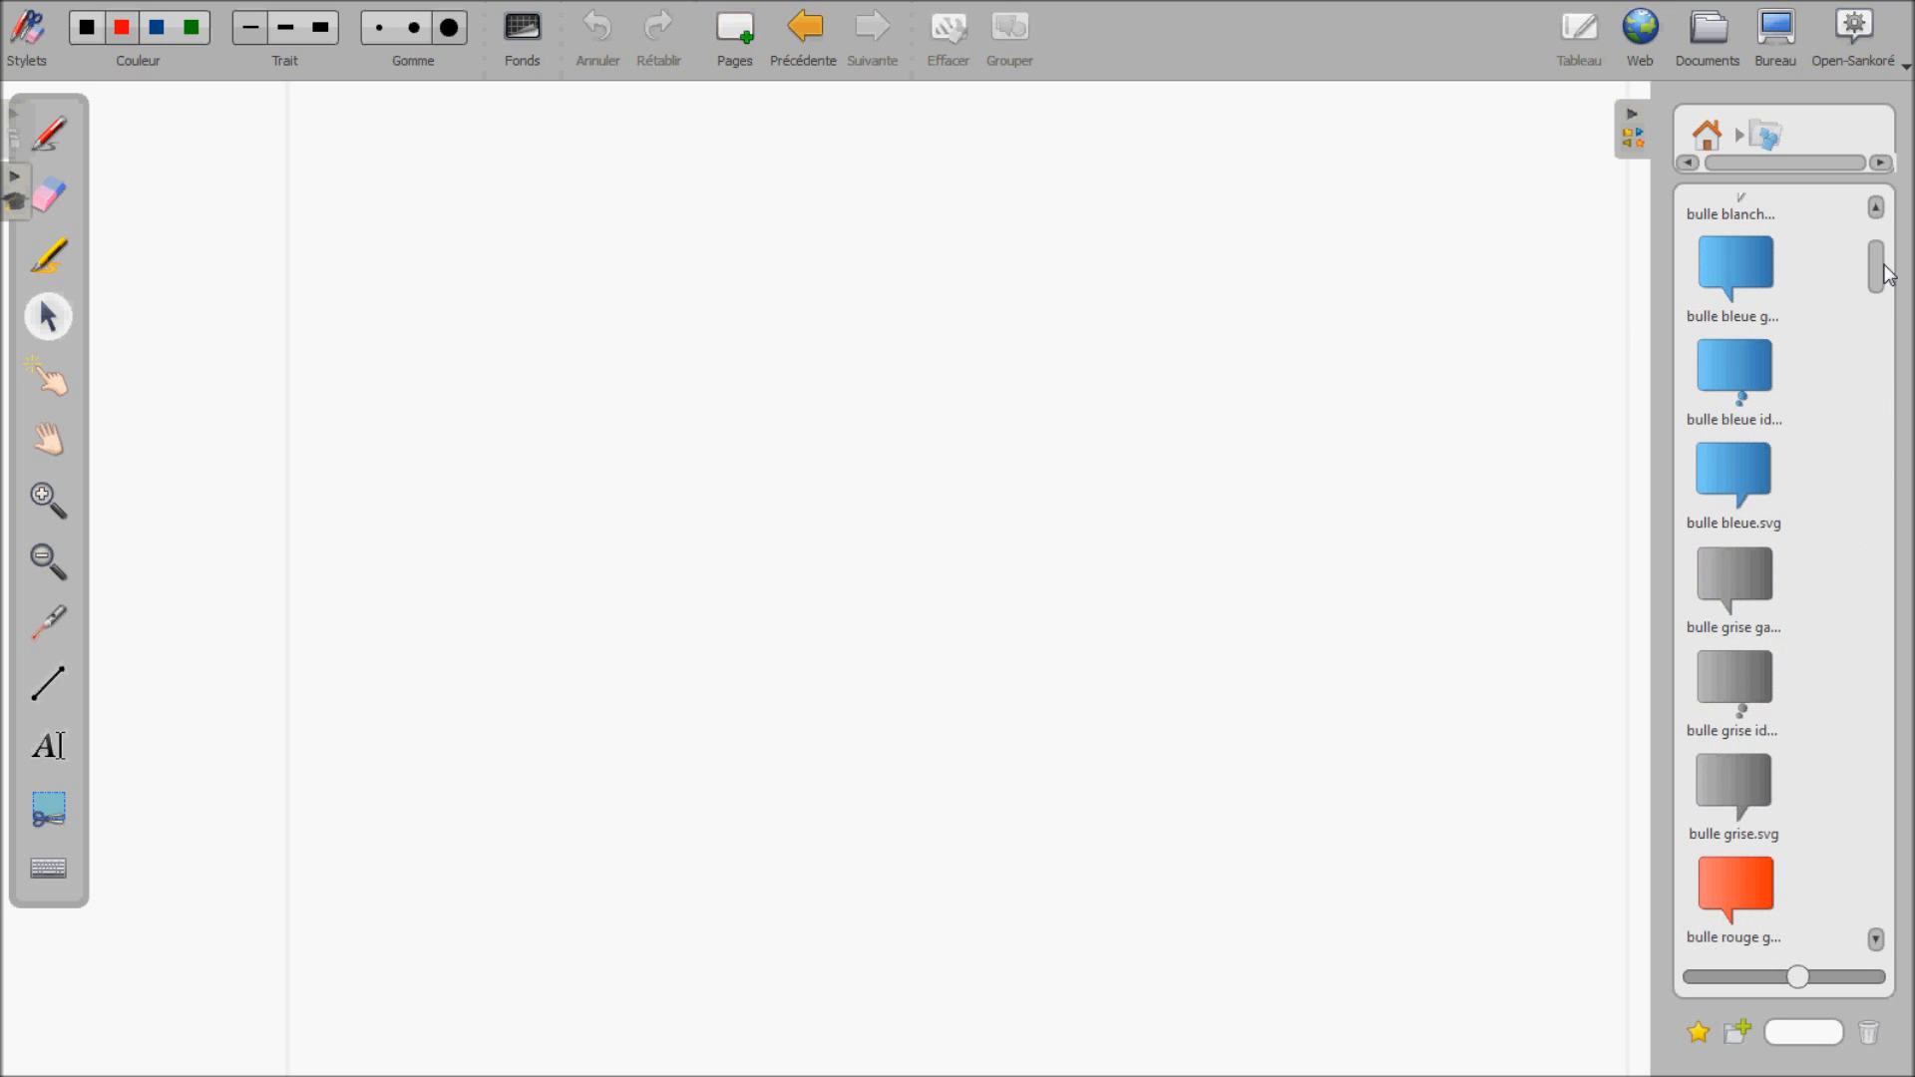
drag(1880, 271, 1885, 429)
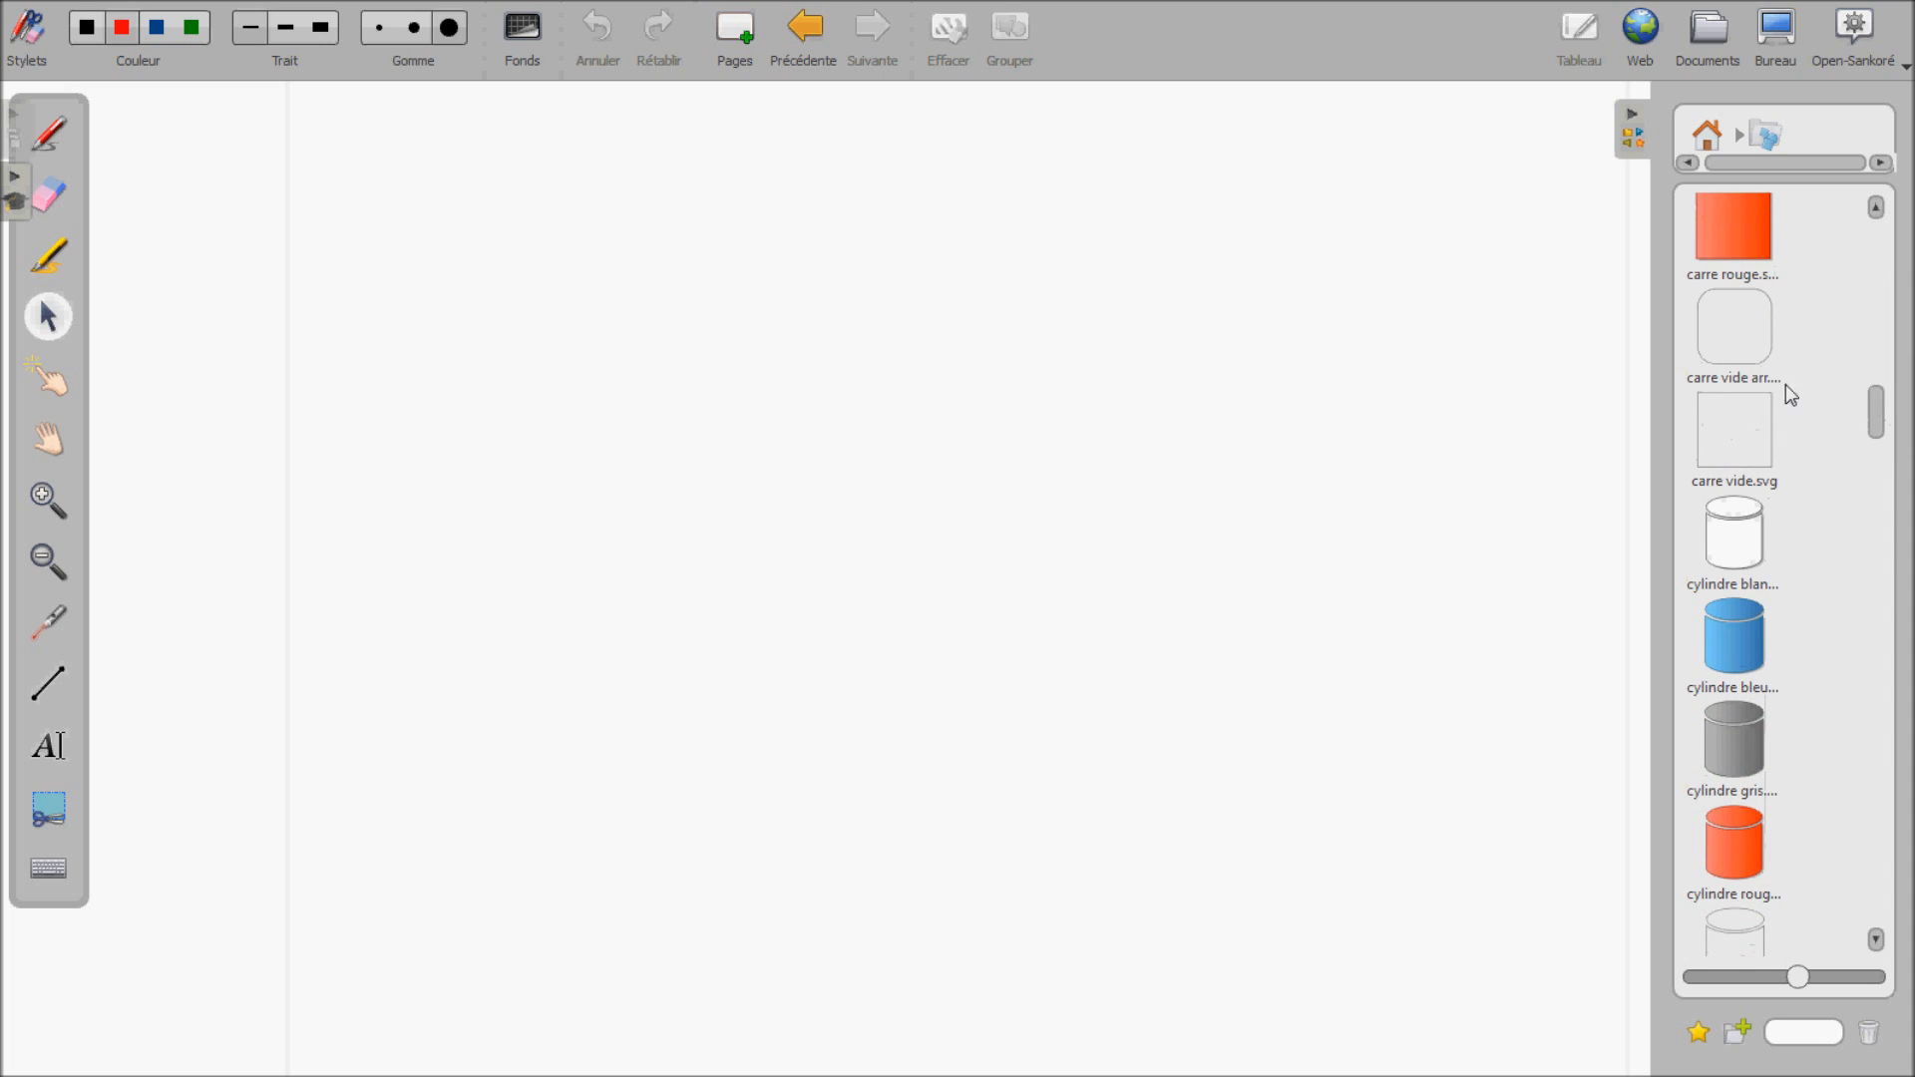
click(1747, 431)
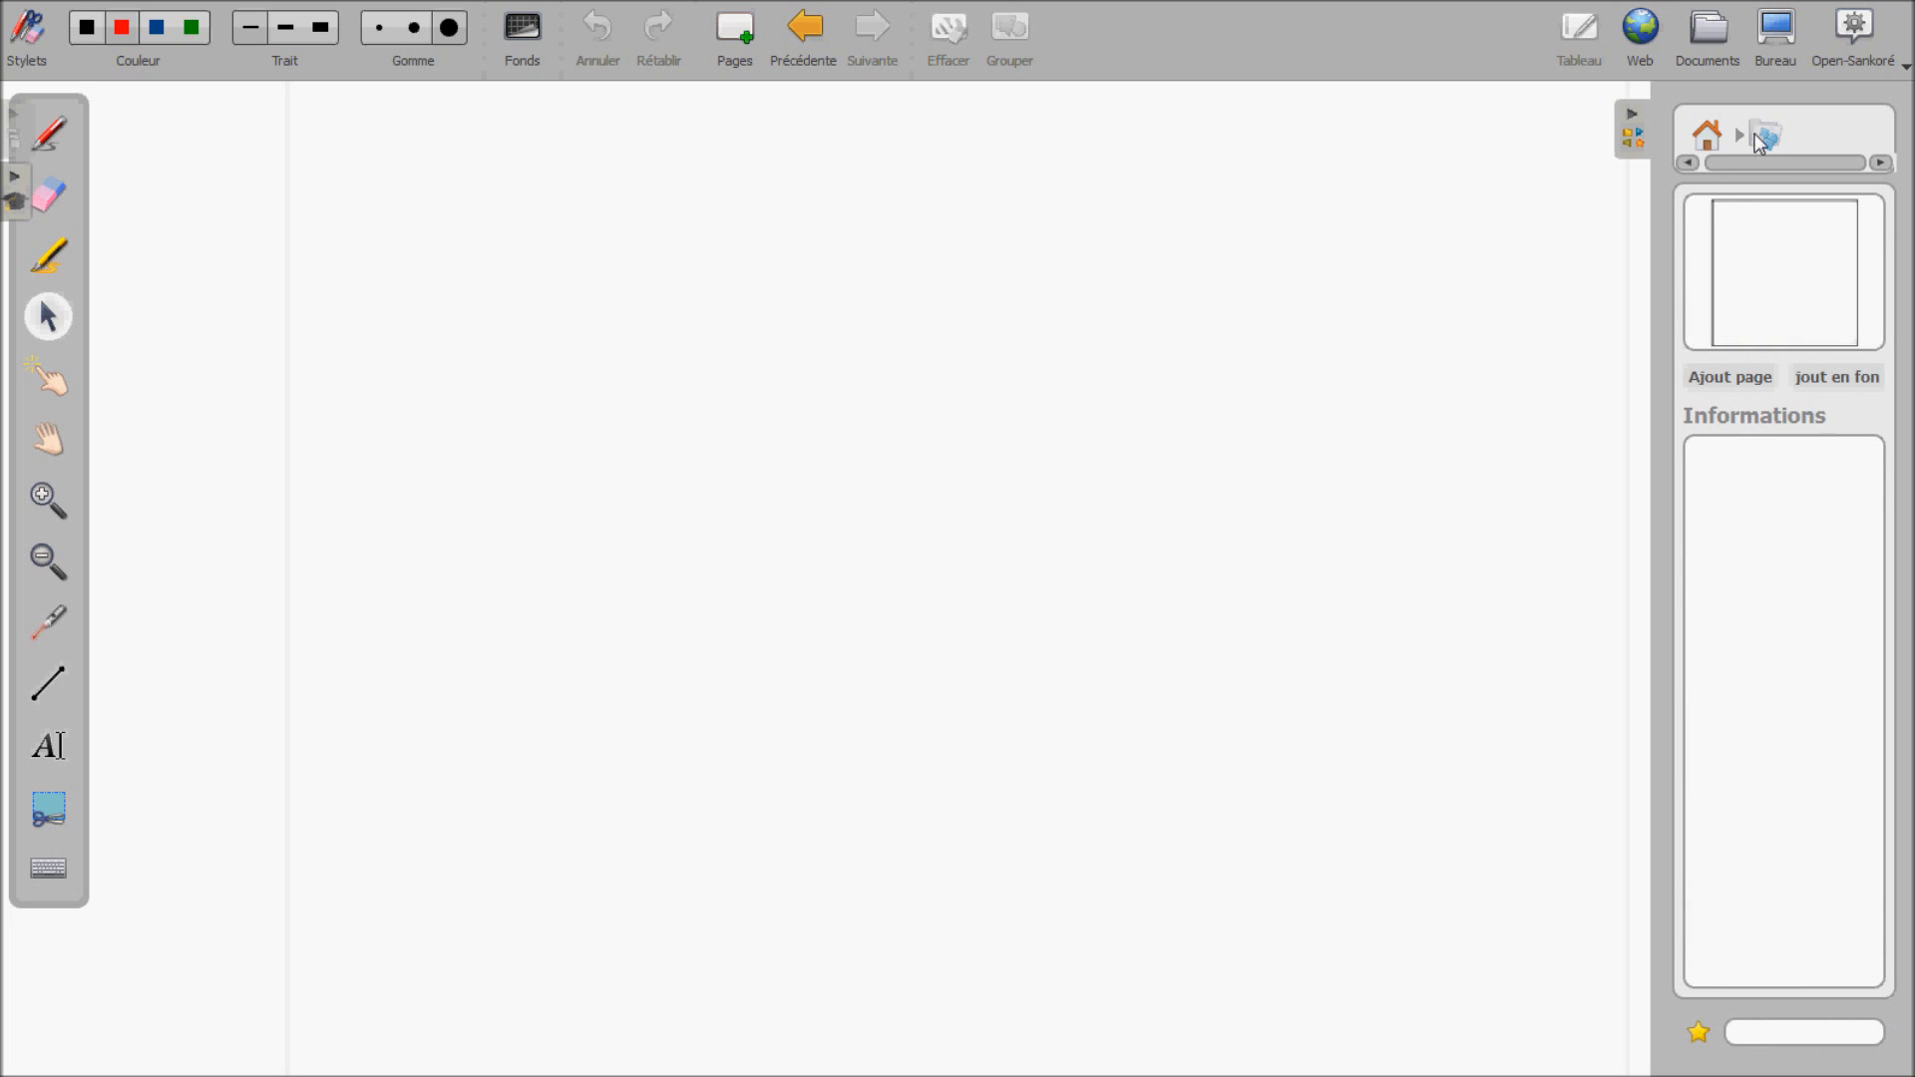
click(1708, 135)
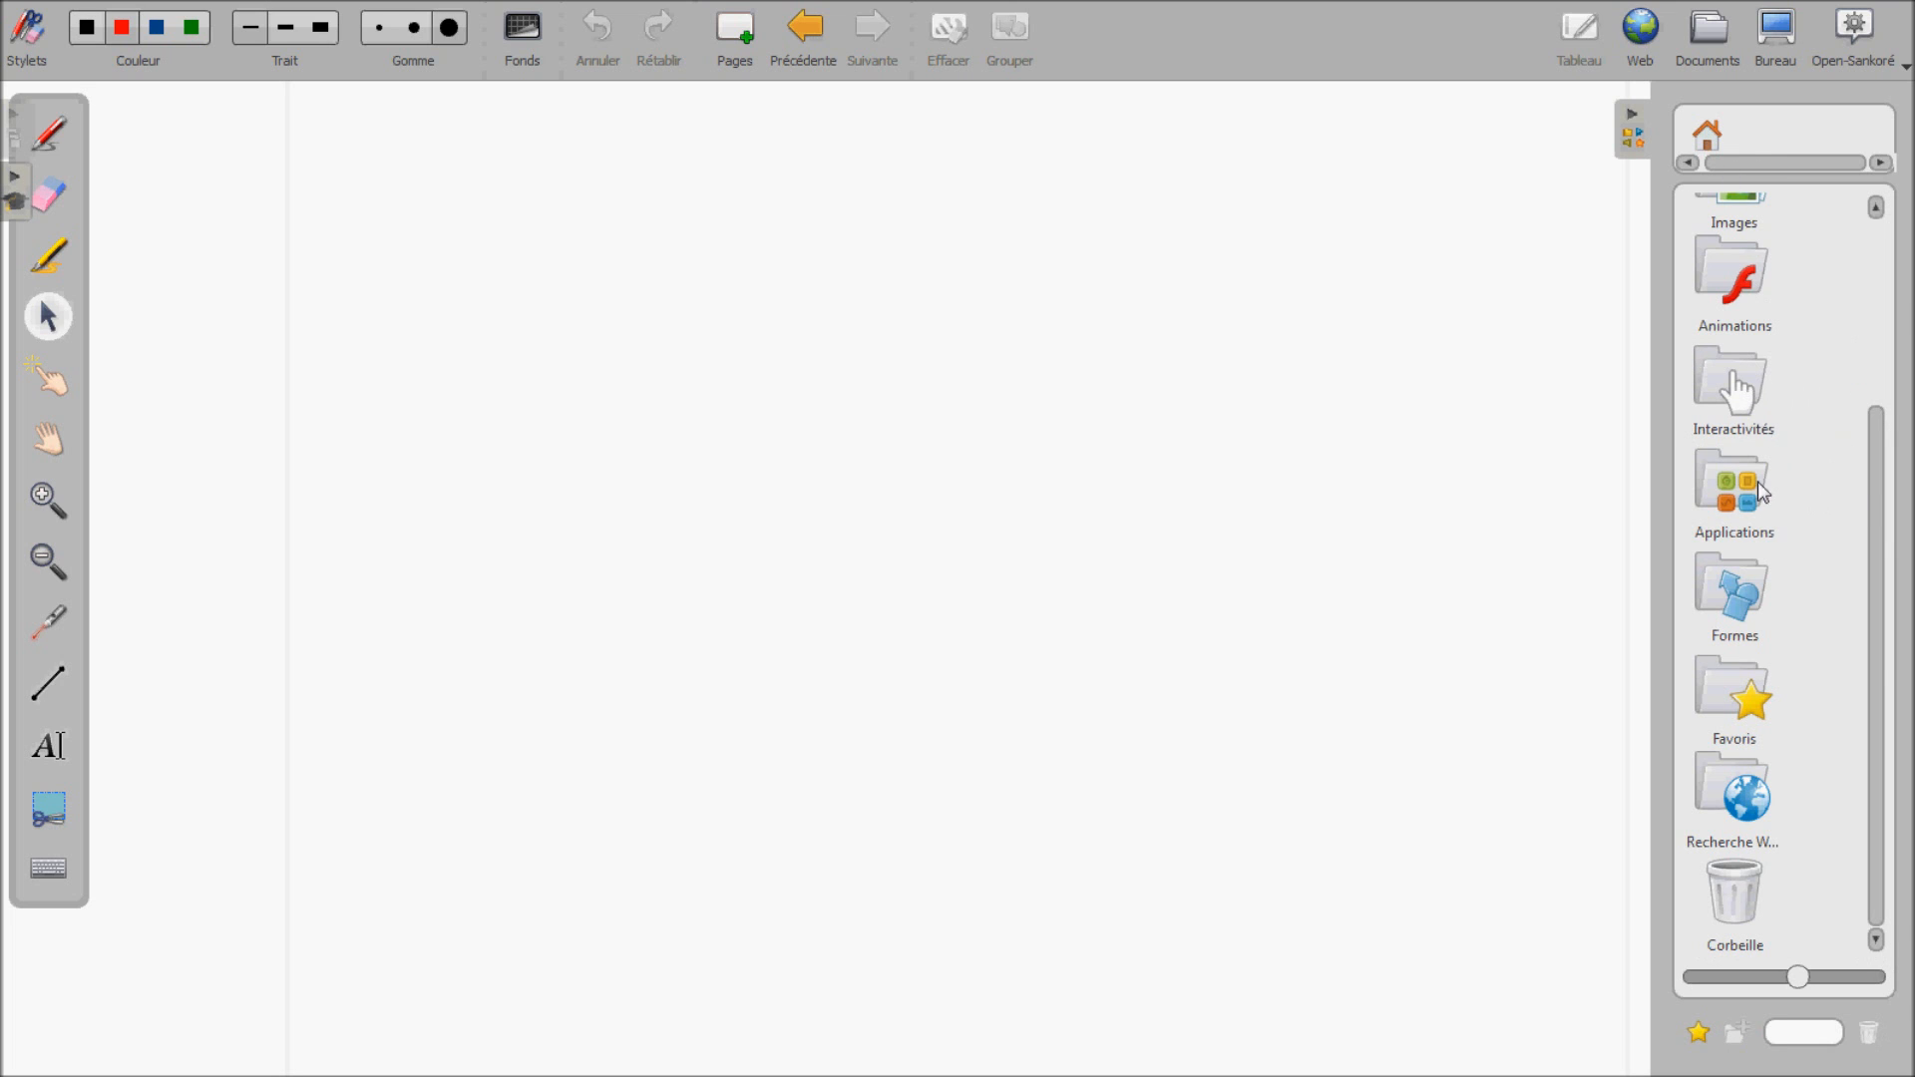
click(1745, 597)
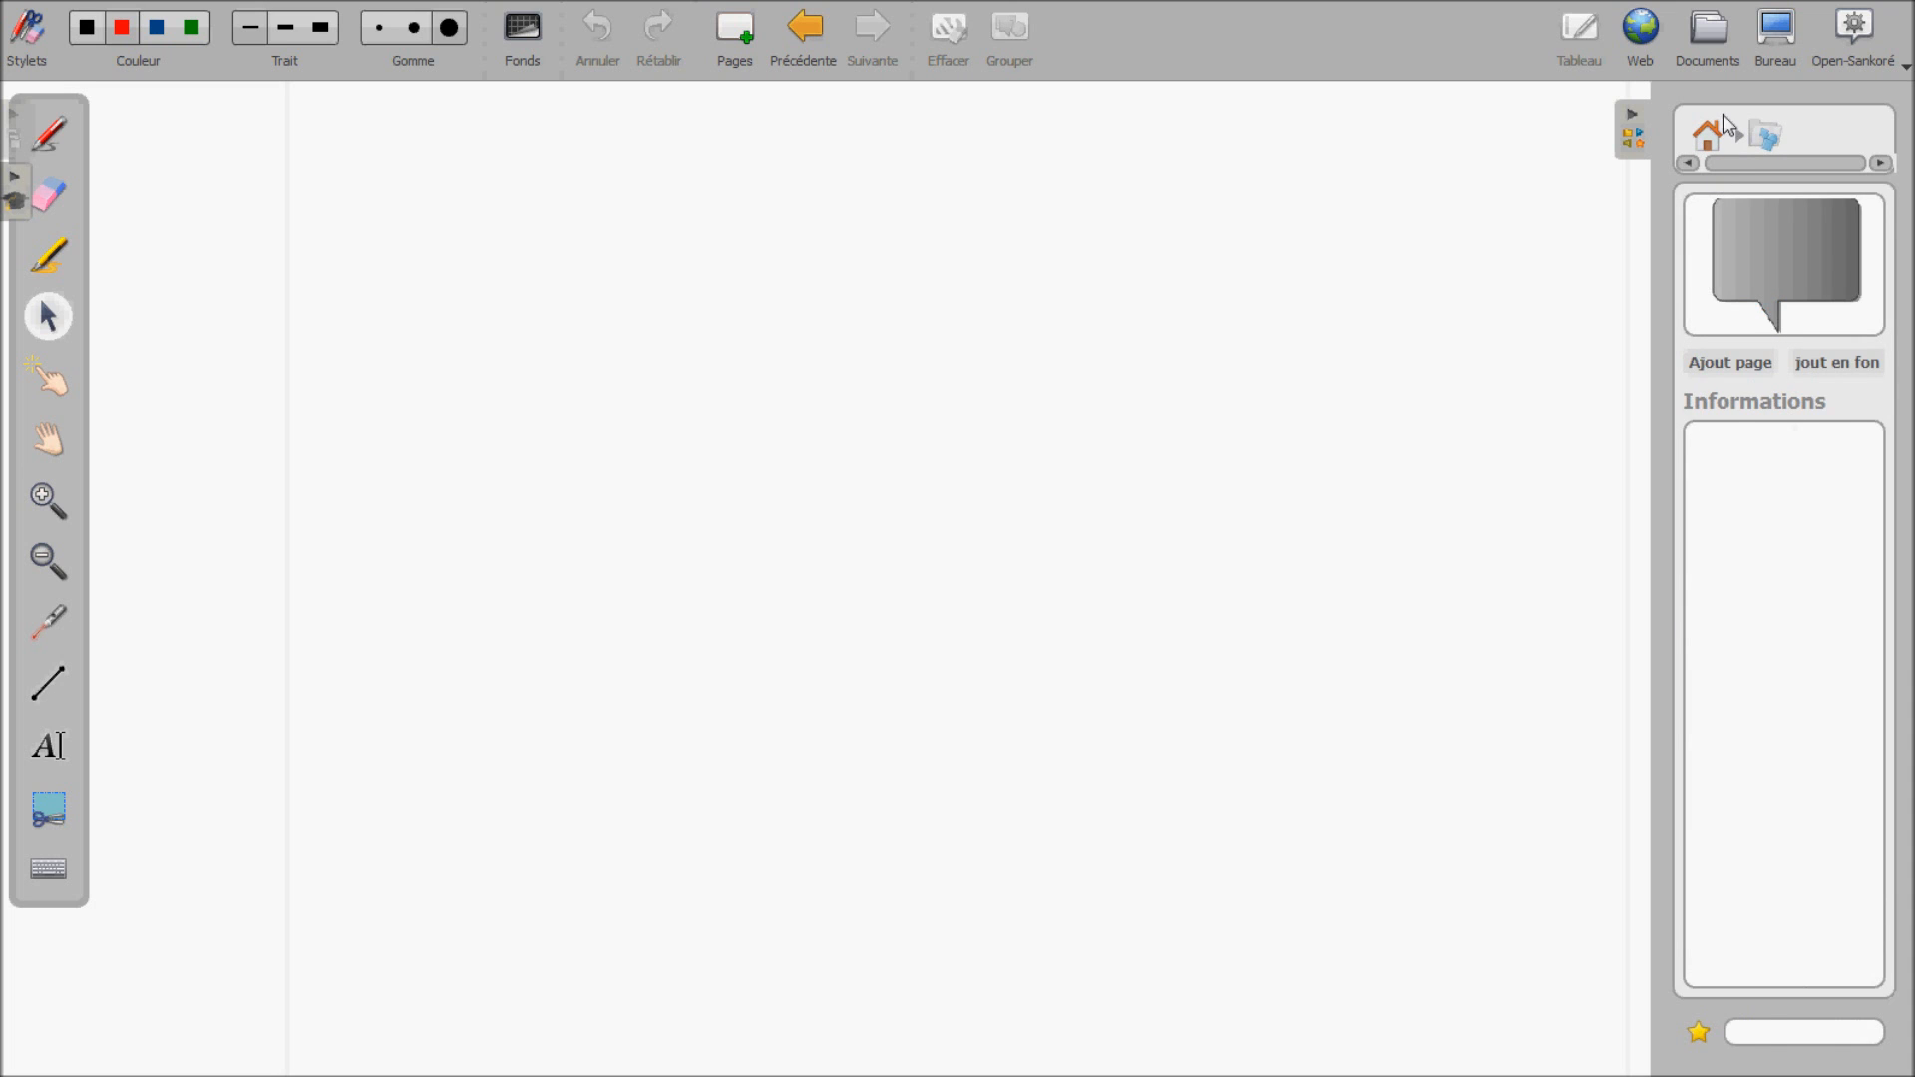
click(1722, 120)
click(1736, 589)
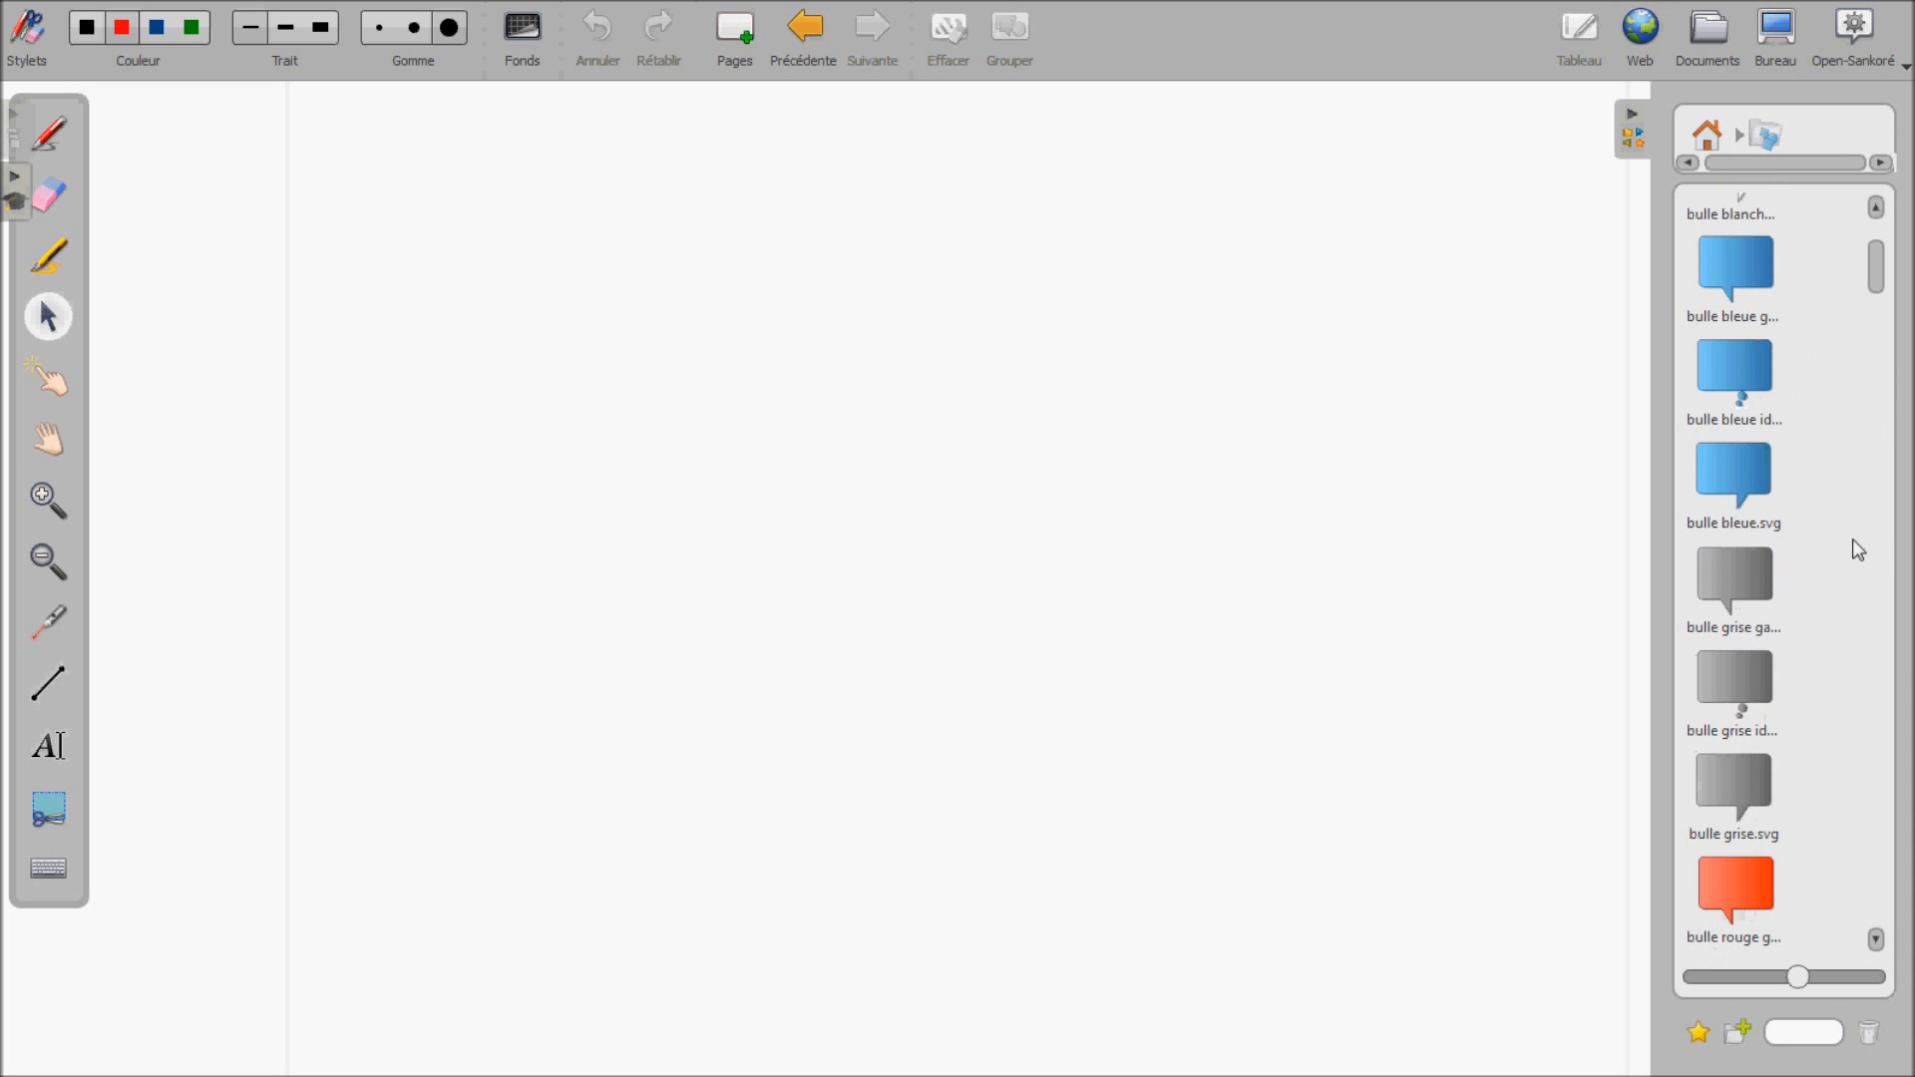
Add the empty rounded square shape to the page, enlarge it and place it in the page's upper-left area.
drag(1877, 285, 1882, 424)
drag(1740, 462, 485, 227)
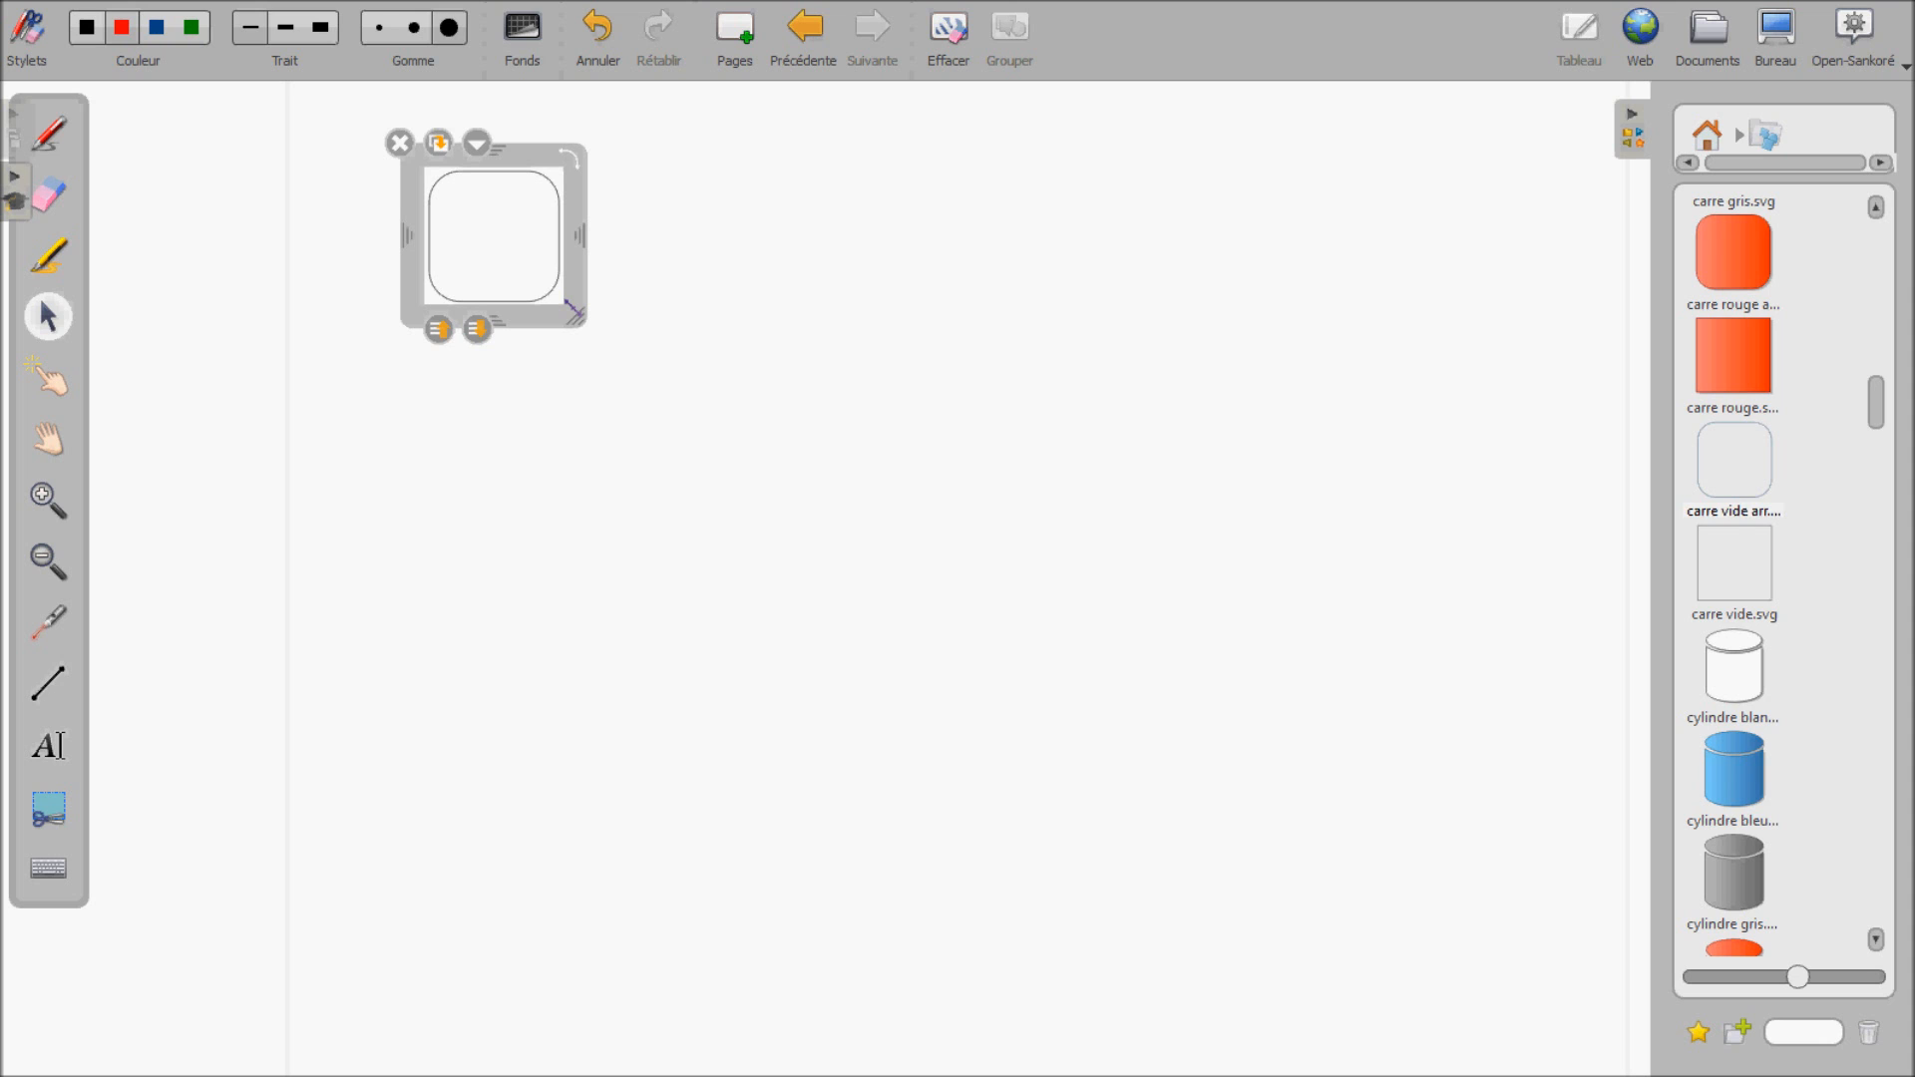
drag(573, 315, 673, 401)
drag(776, 446, 864, 492)
drag(521, 157, 414, 117)
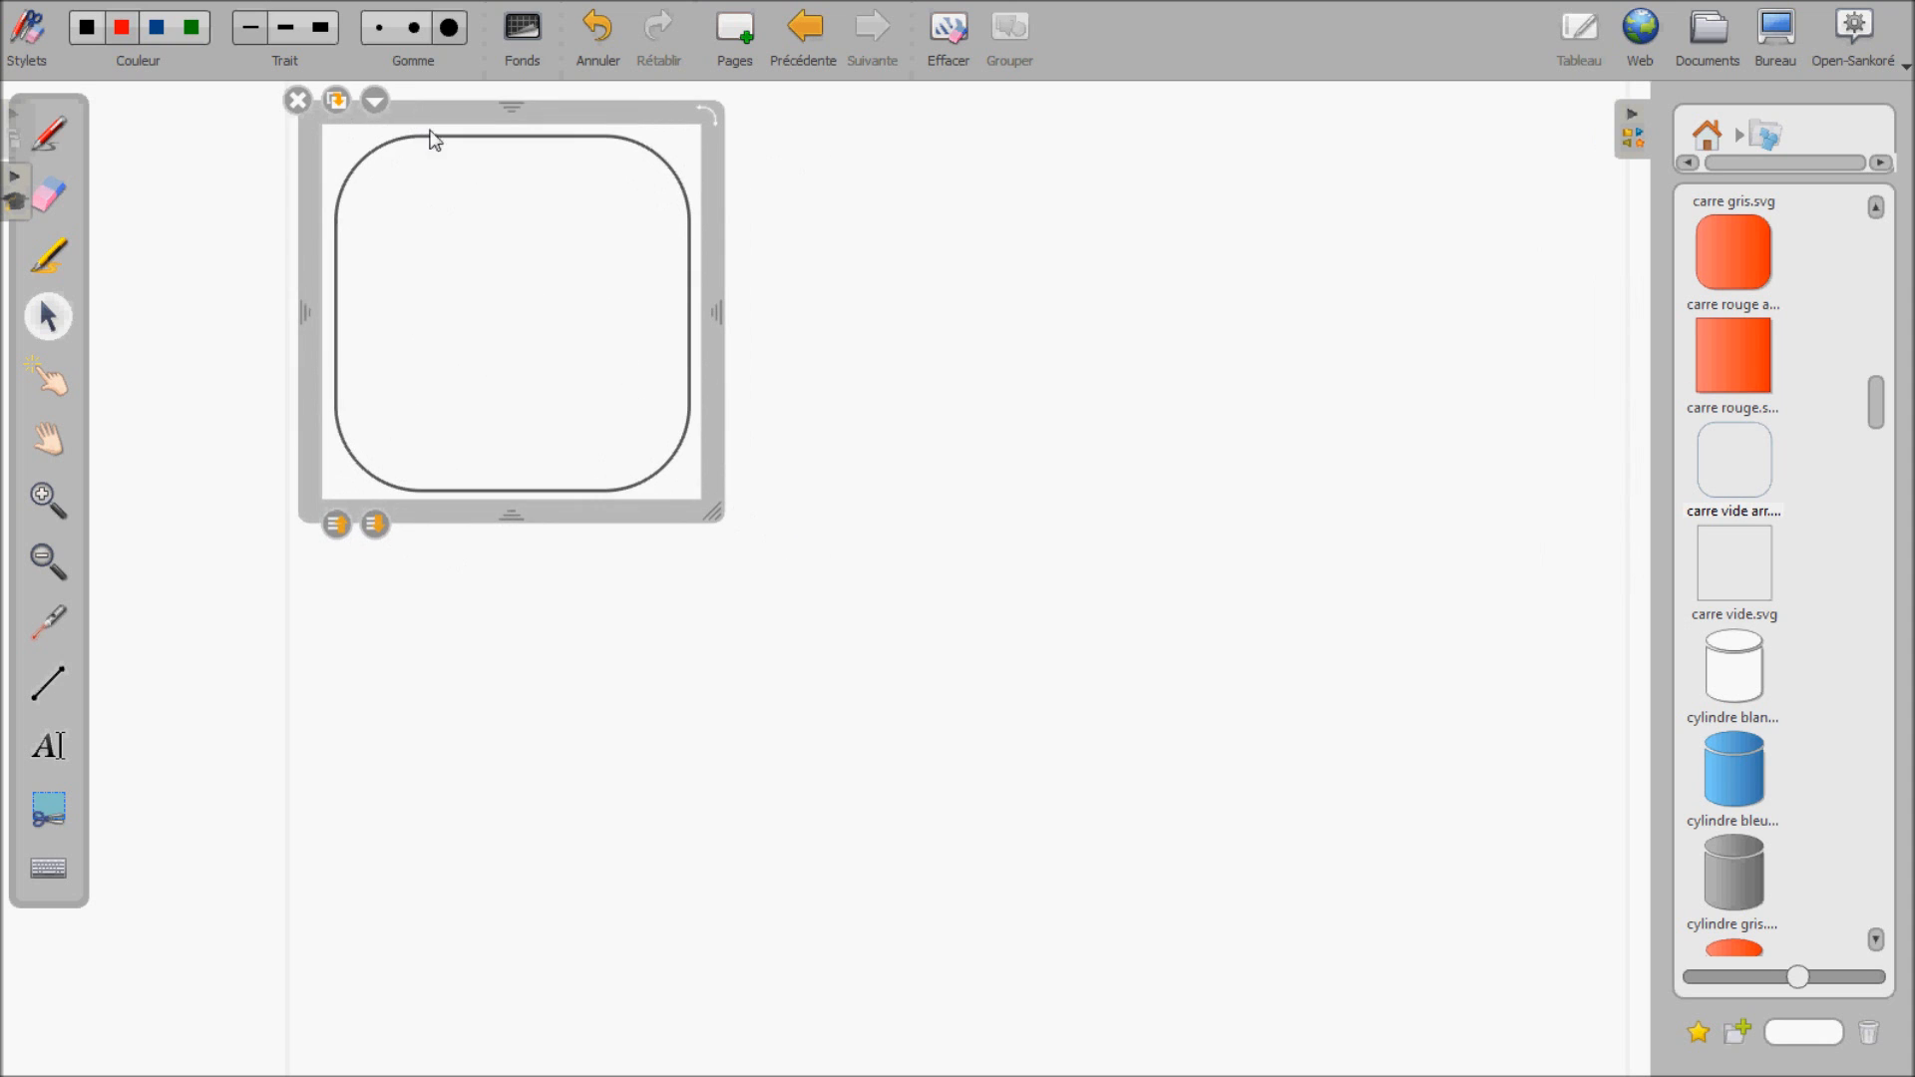
drag(711, 509, 741, 539)
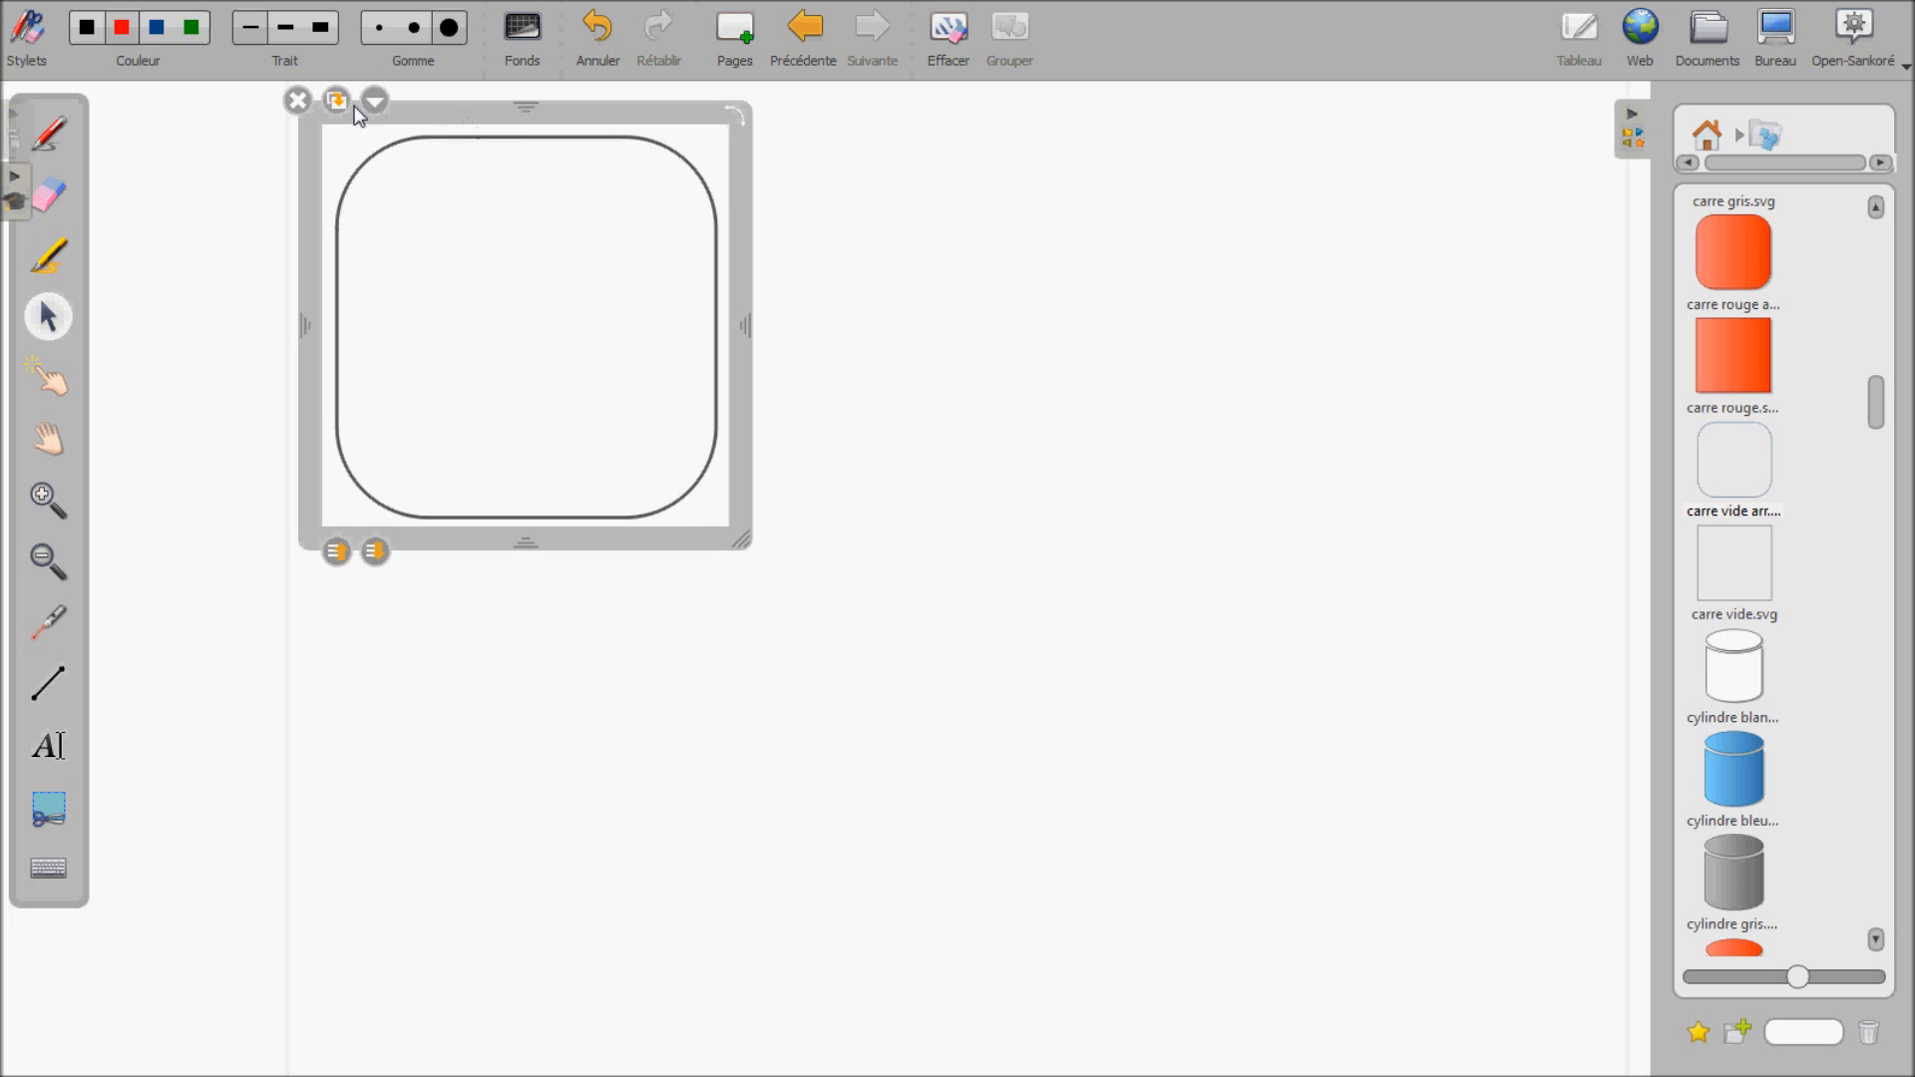
drag(465, 112, 392, 114)
Duplicate the large rounded square twice and line the copies up beside it to form a row of three.
click(261, 99)
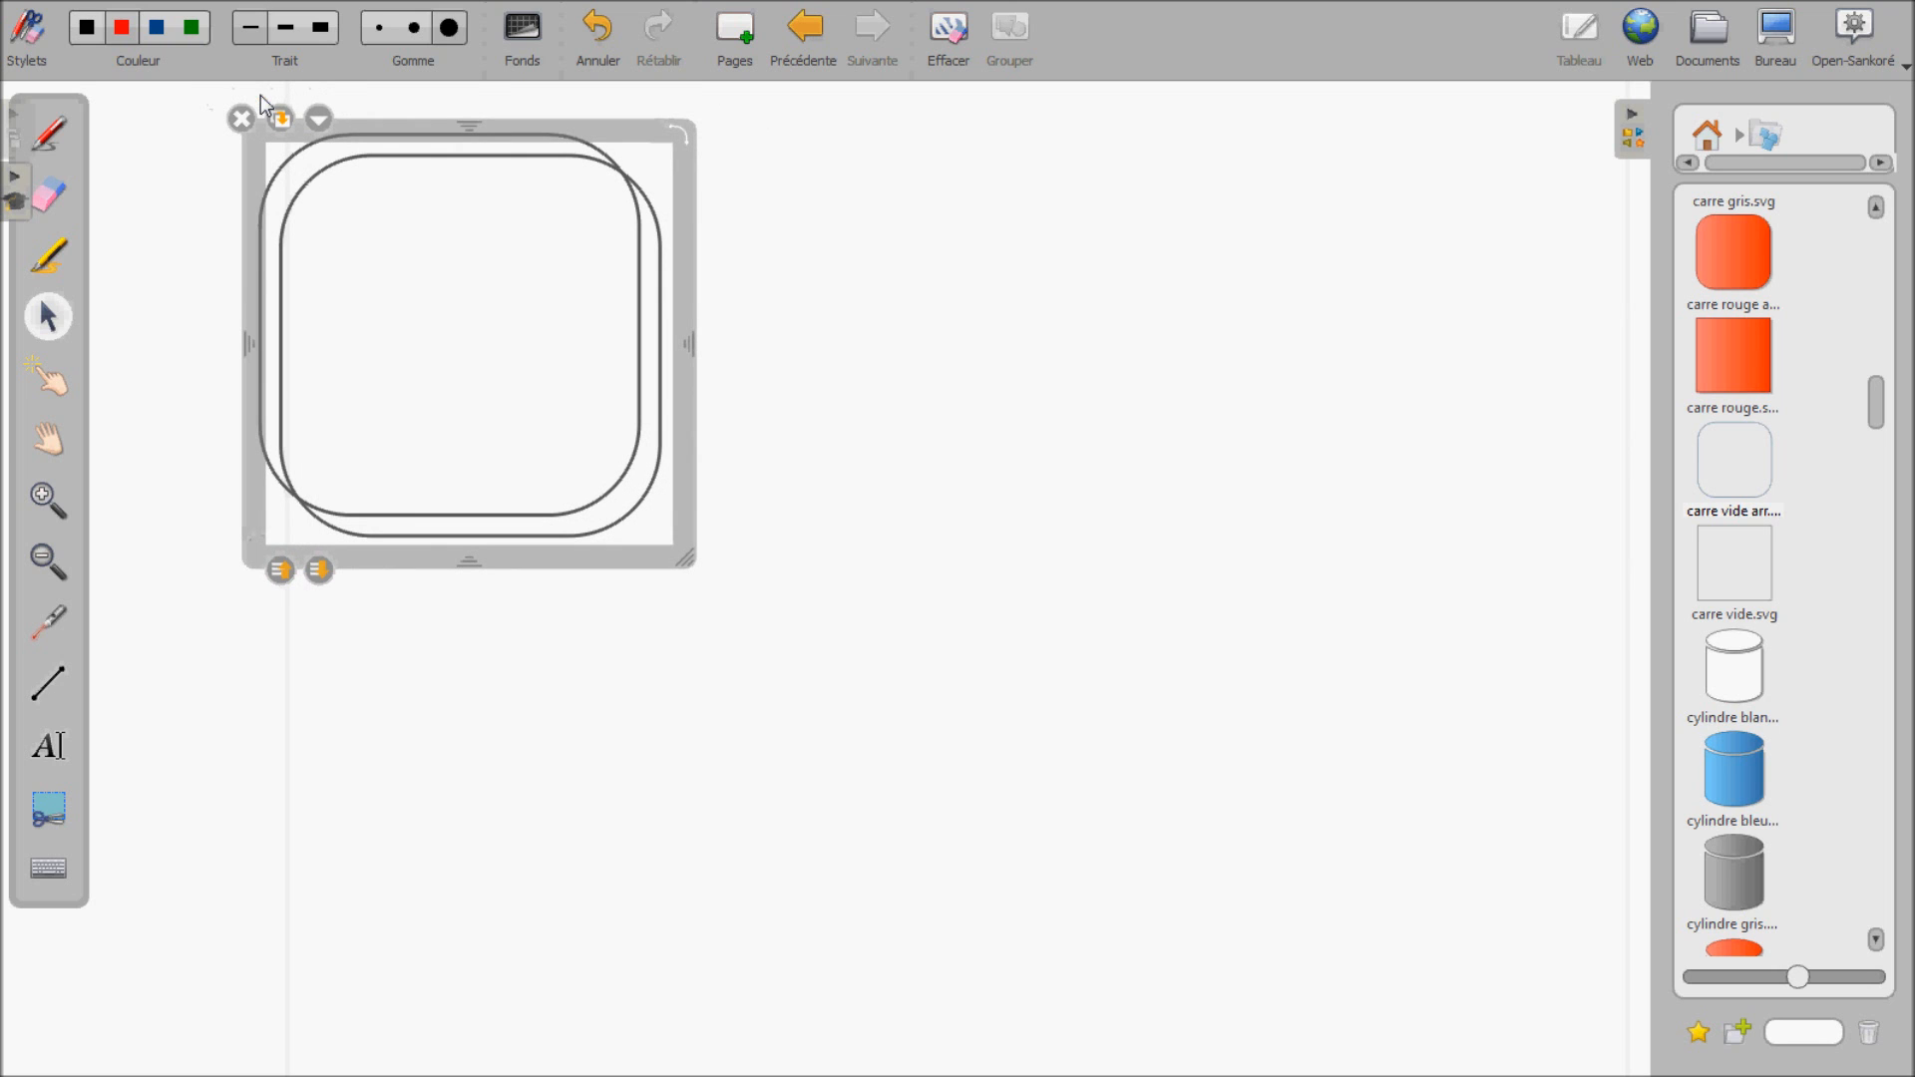
drag(686, 211, 1115, 203)
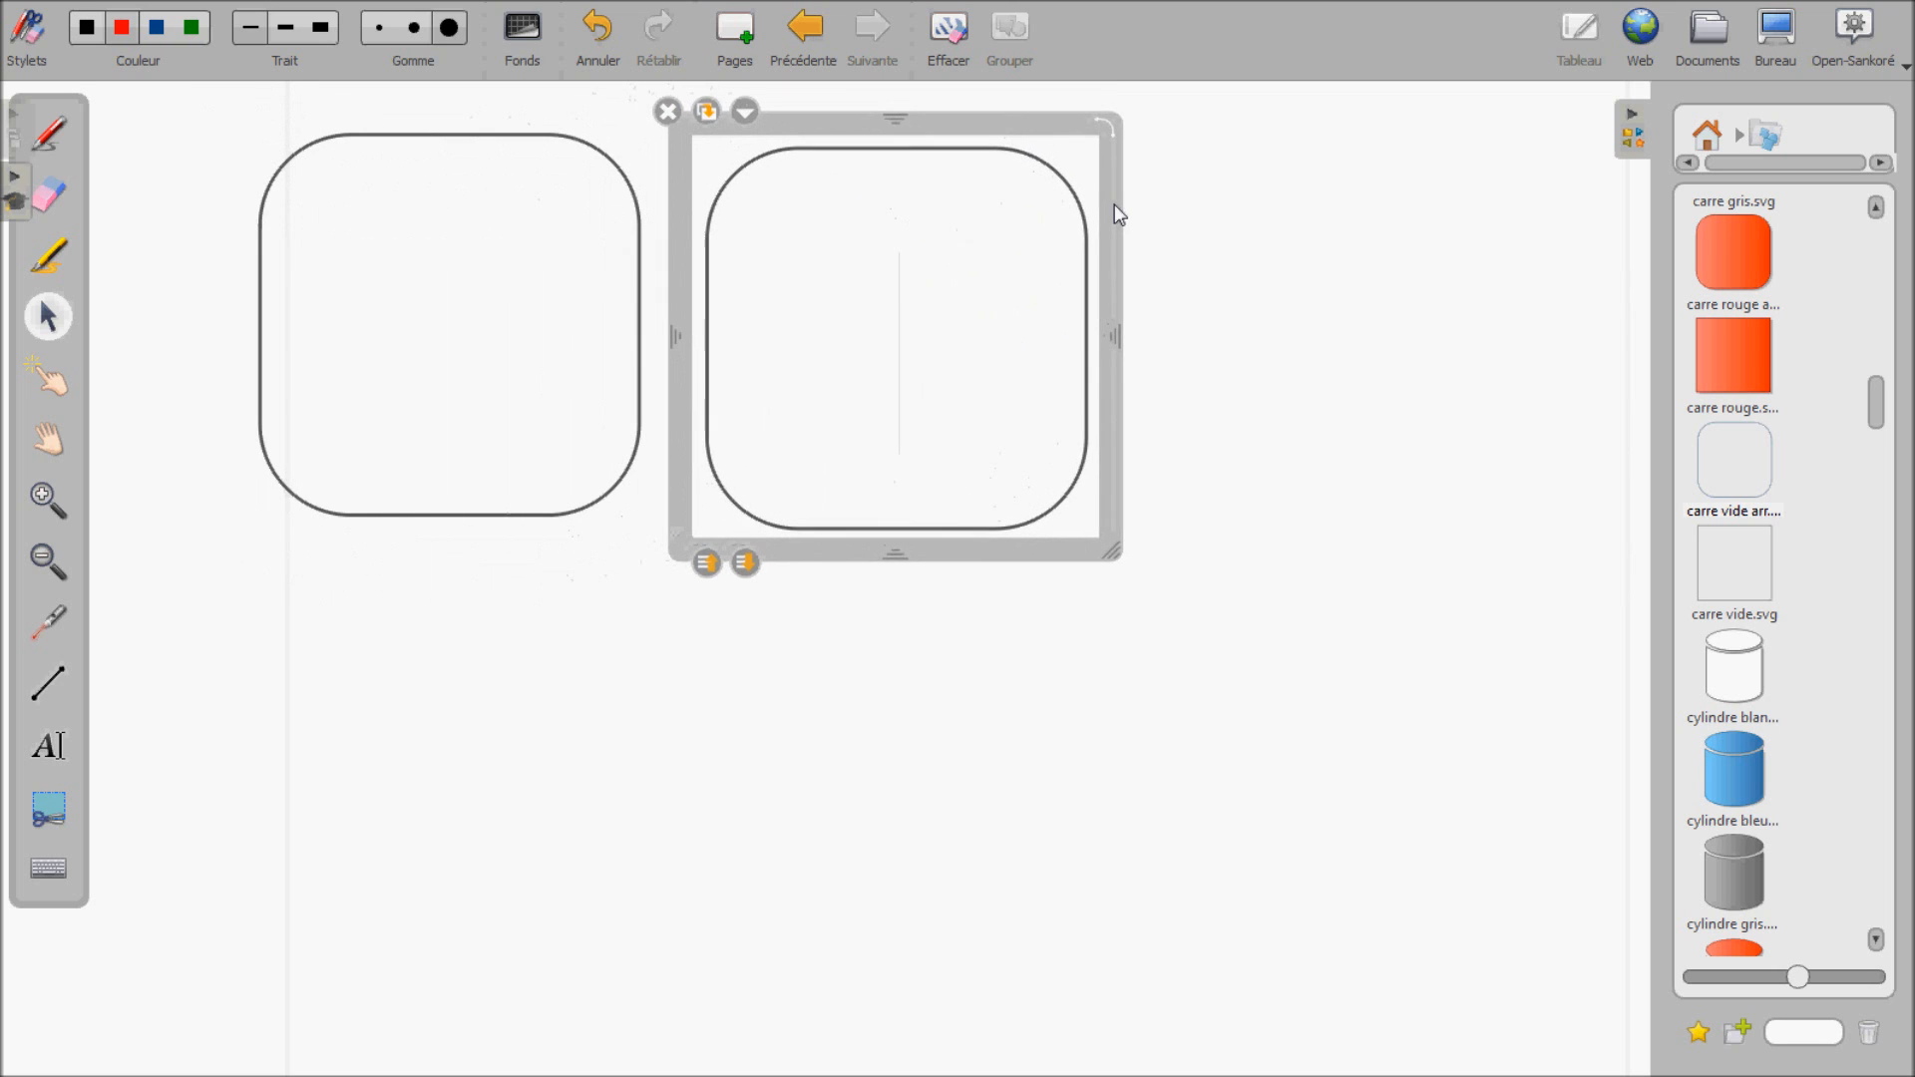
click(709, 102)
drag(1104, 349, 1564, 393)
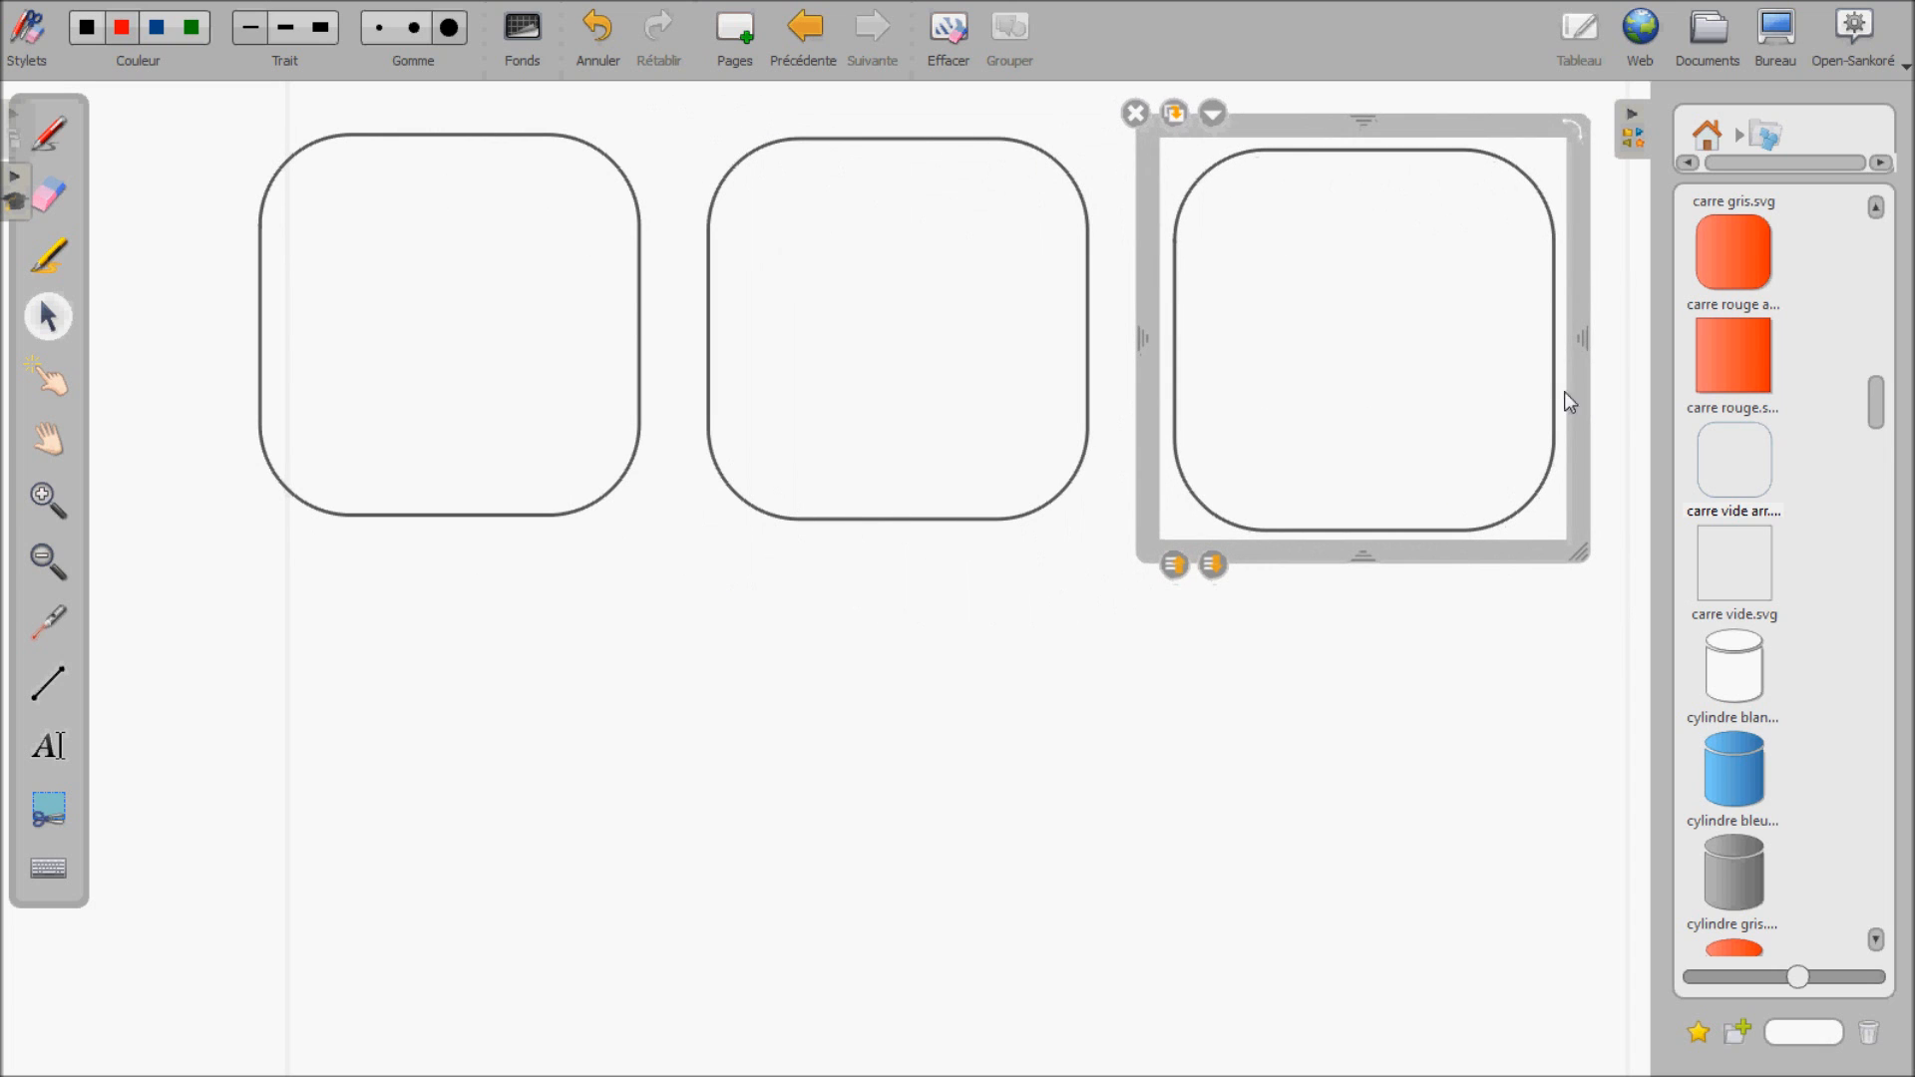
Duplicate the rounded square again, shrink the copy to a small answer box and place one such box below each large square.
click(1173, 113)
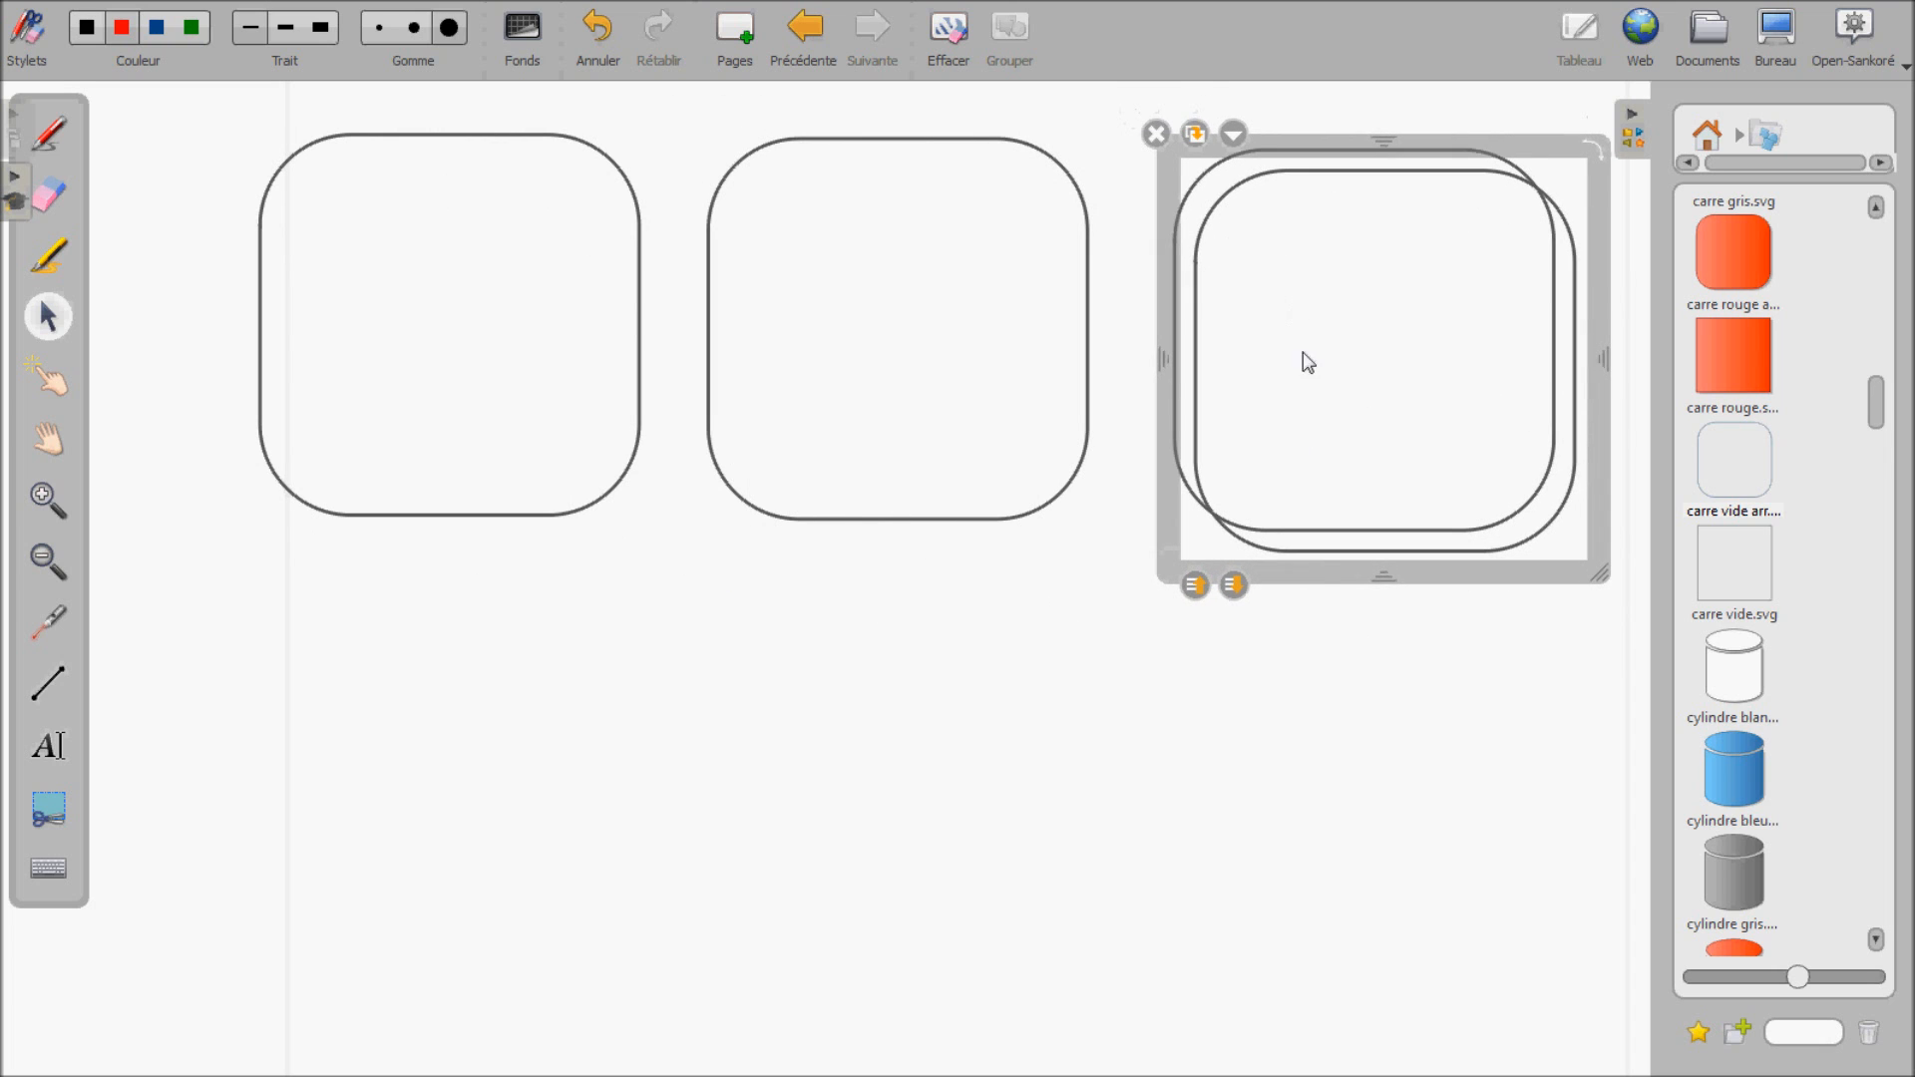
drag(1314, 567, 826, 866)
drag(1096, 857, 924, 680)
click(389, 602)
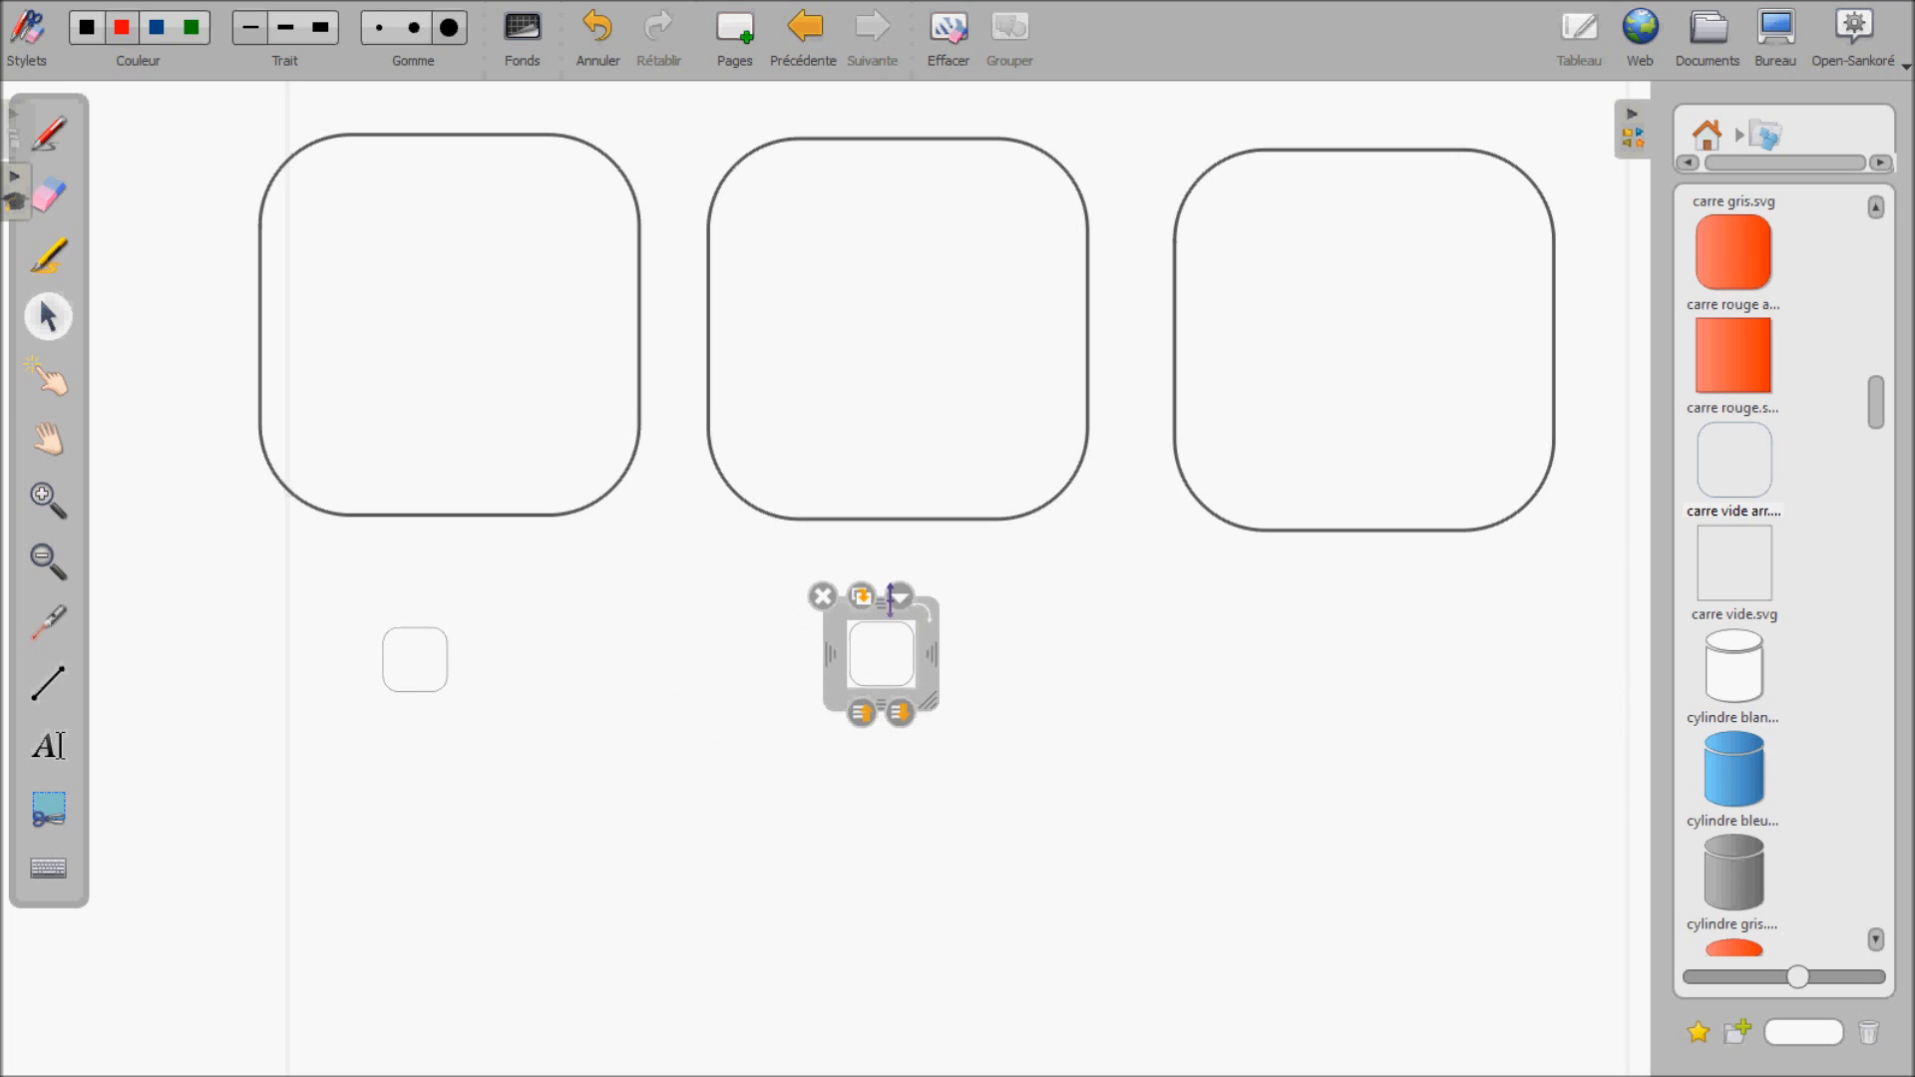
click(864, 603)
drag(932, 668, 1411, 656)
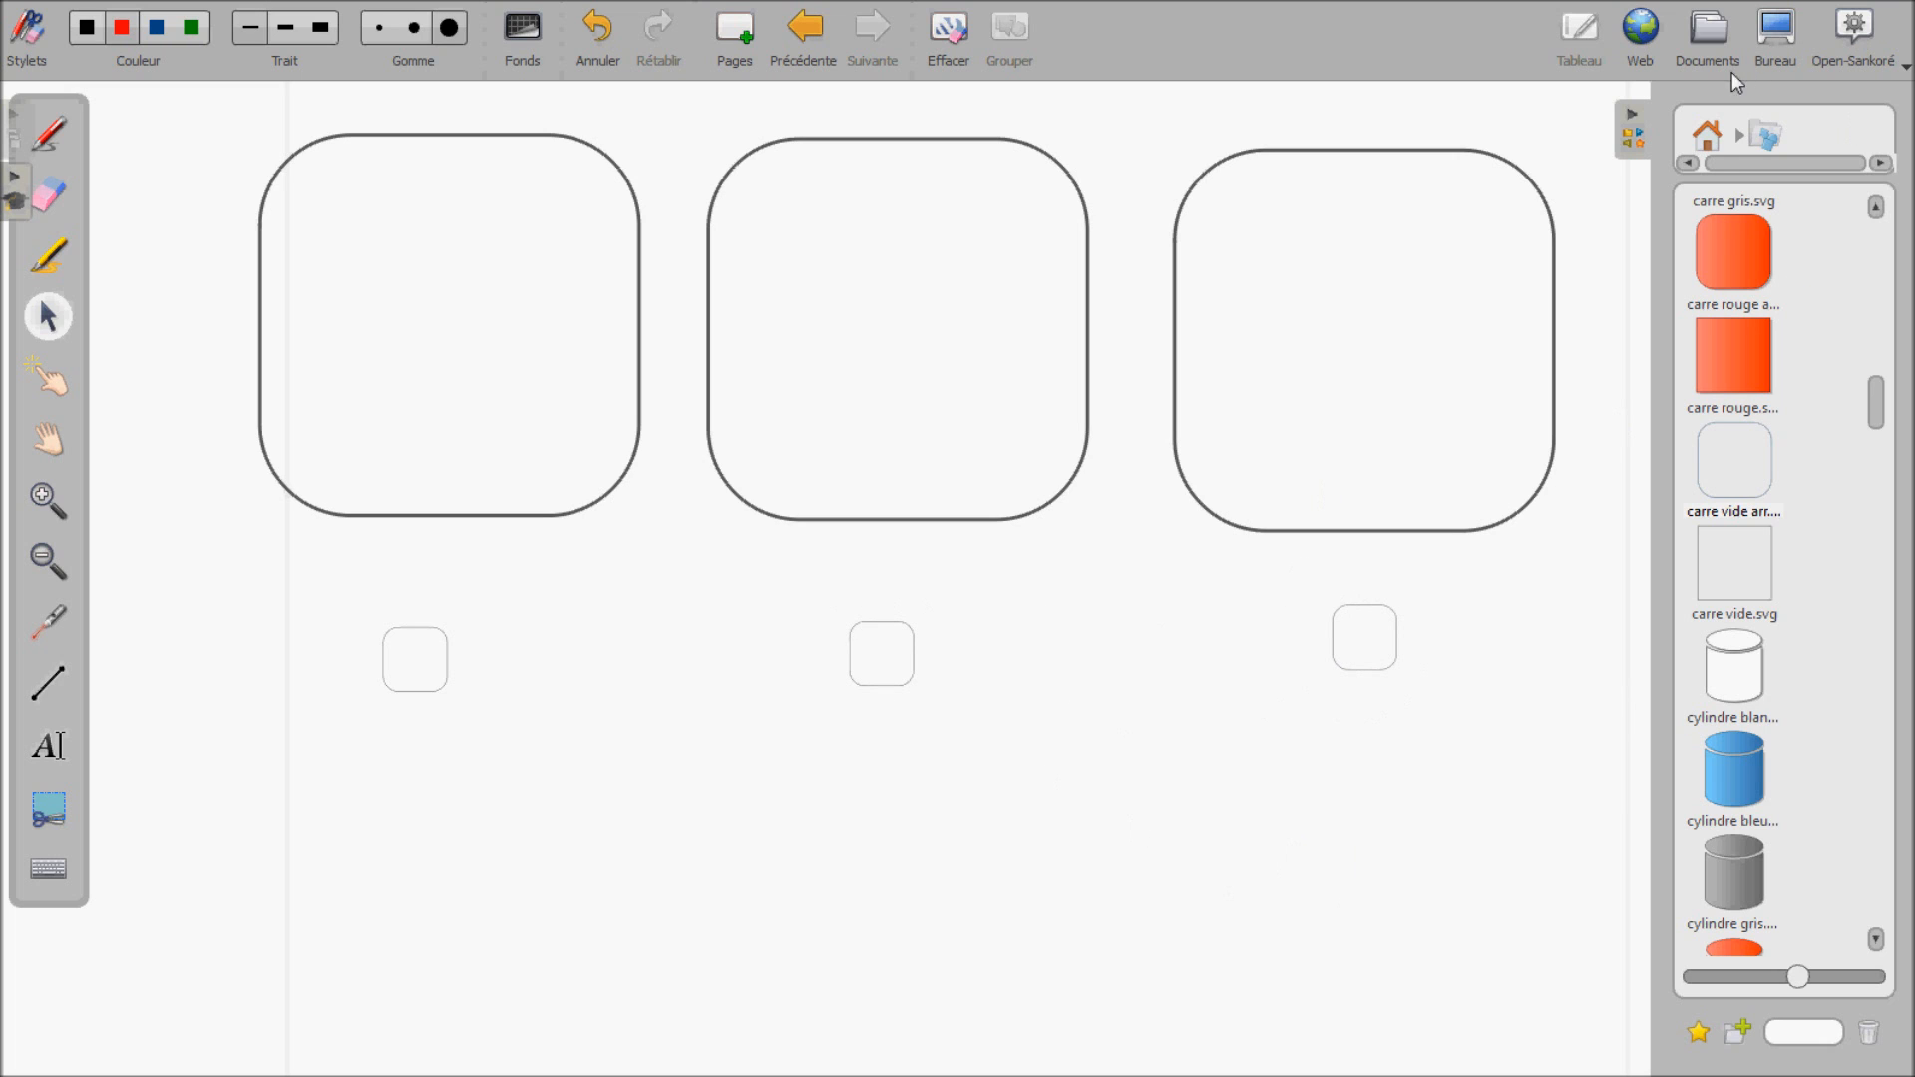
Add the image "ane.png" from the library's animal pictures to the left large square and shrink it.
click(1711, 140)
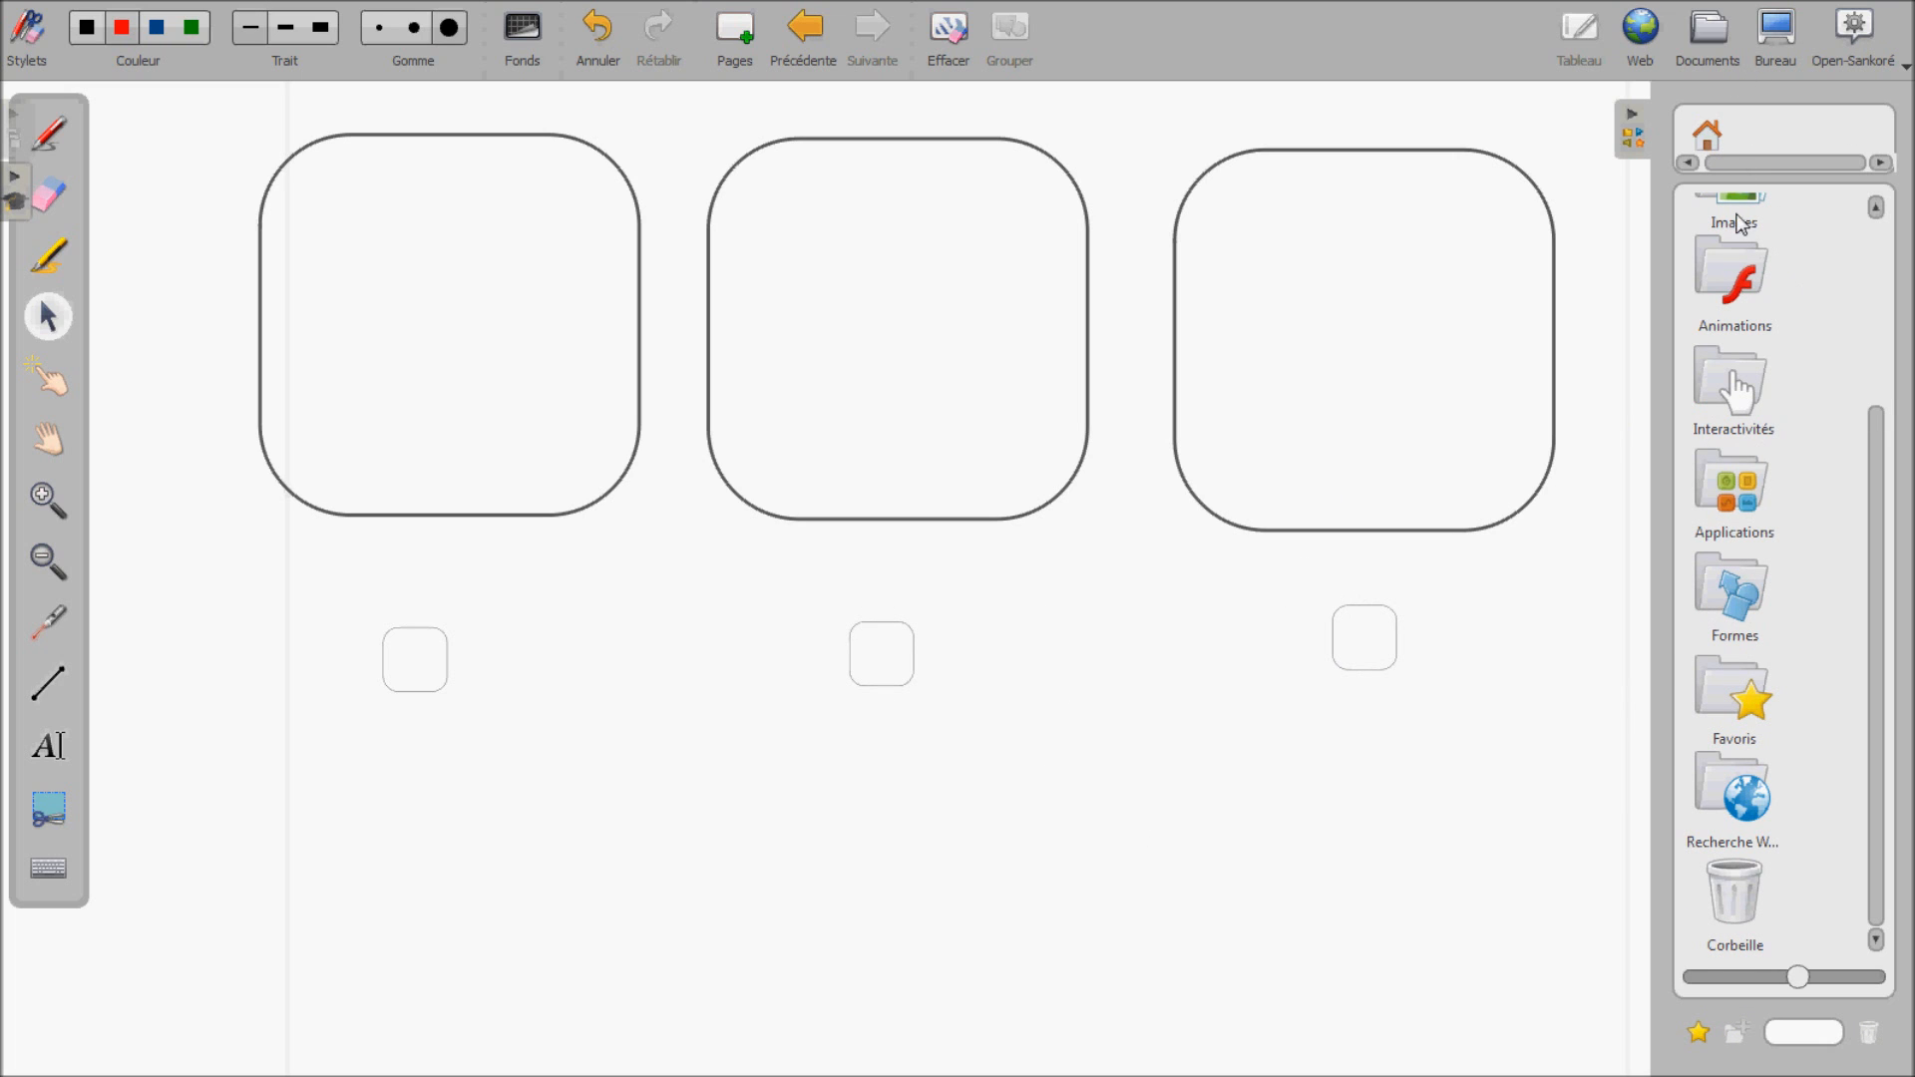
drag(1882, 462, 1874, 311)
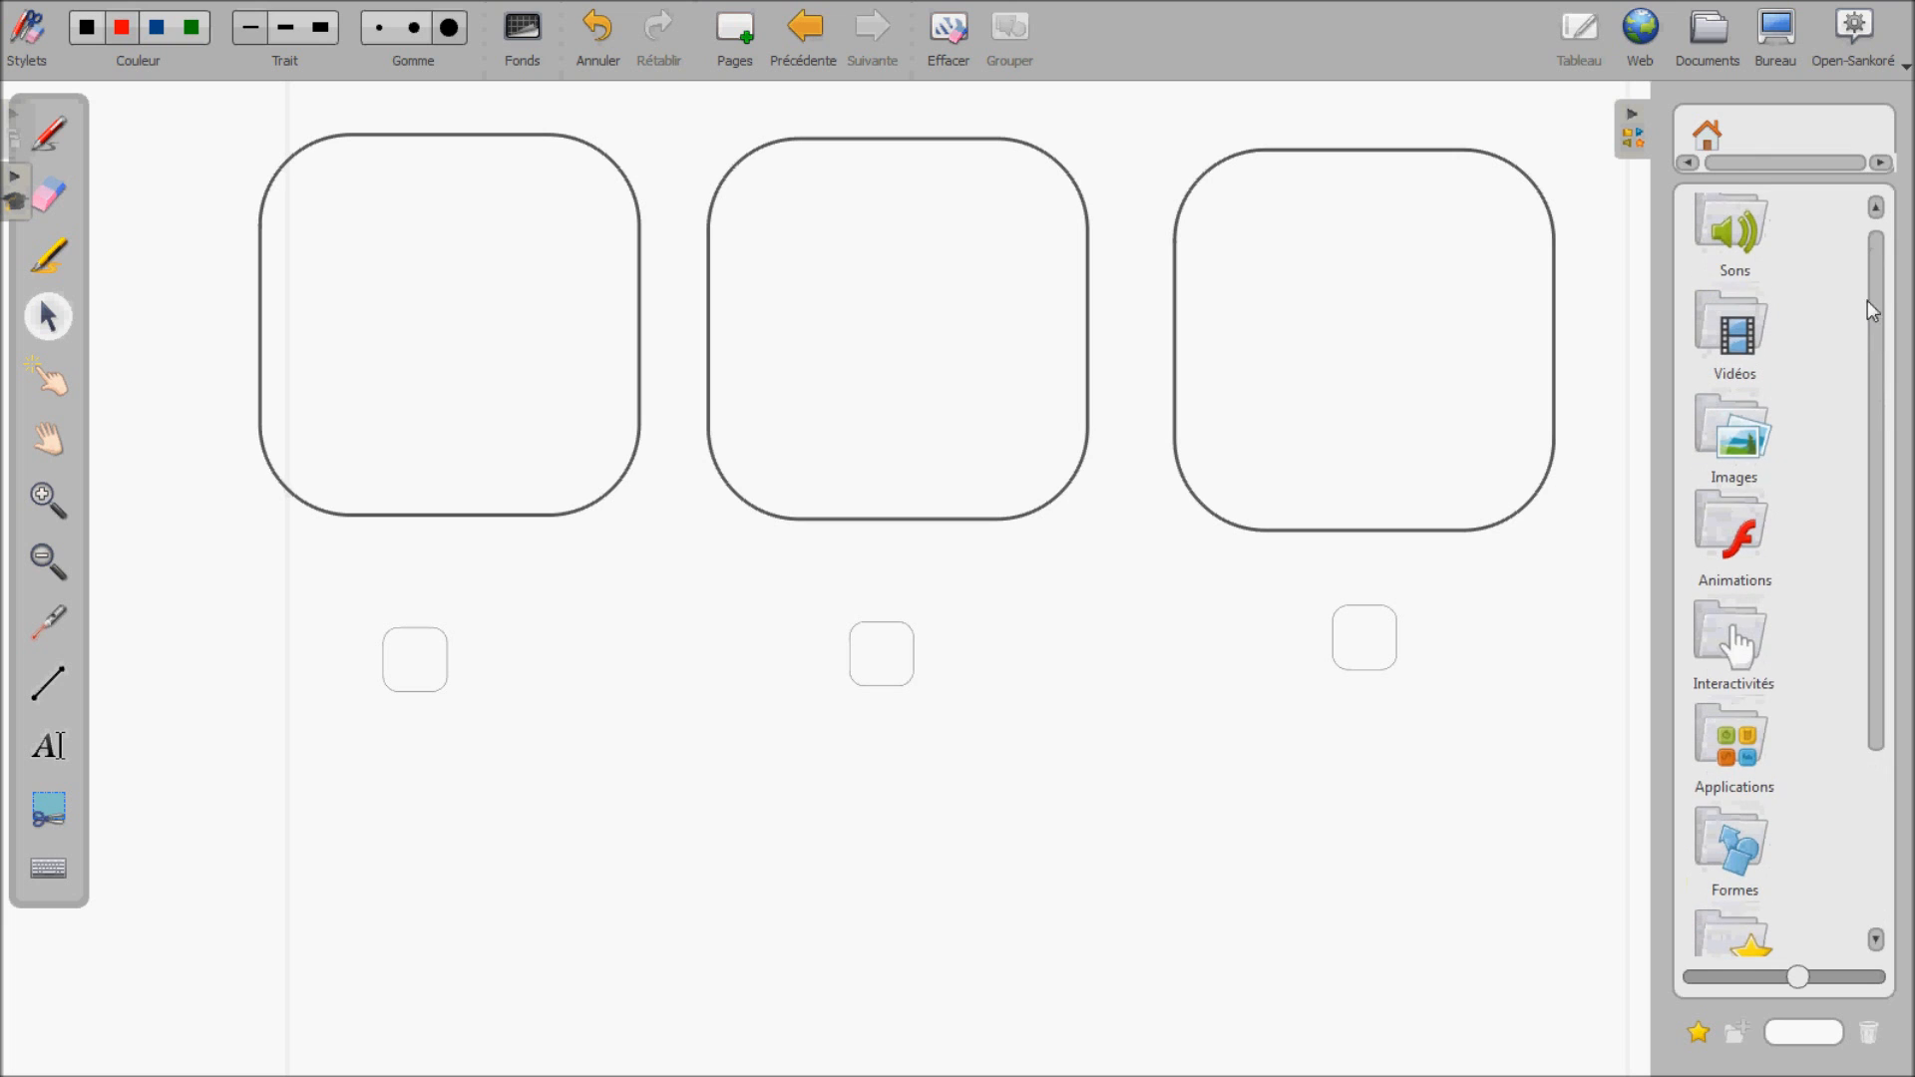
click(1747, 455)
click(1741, 325)
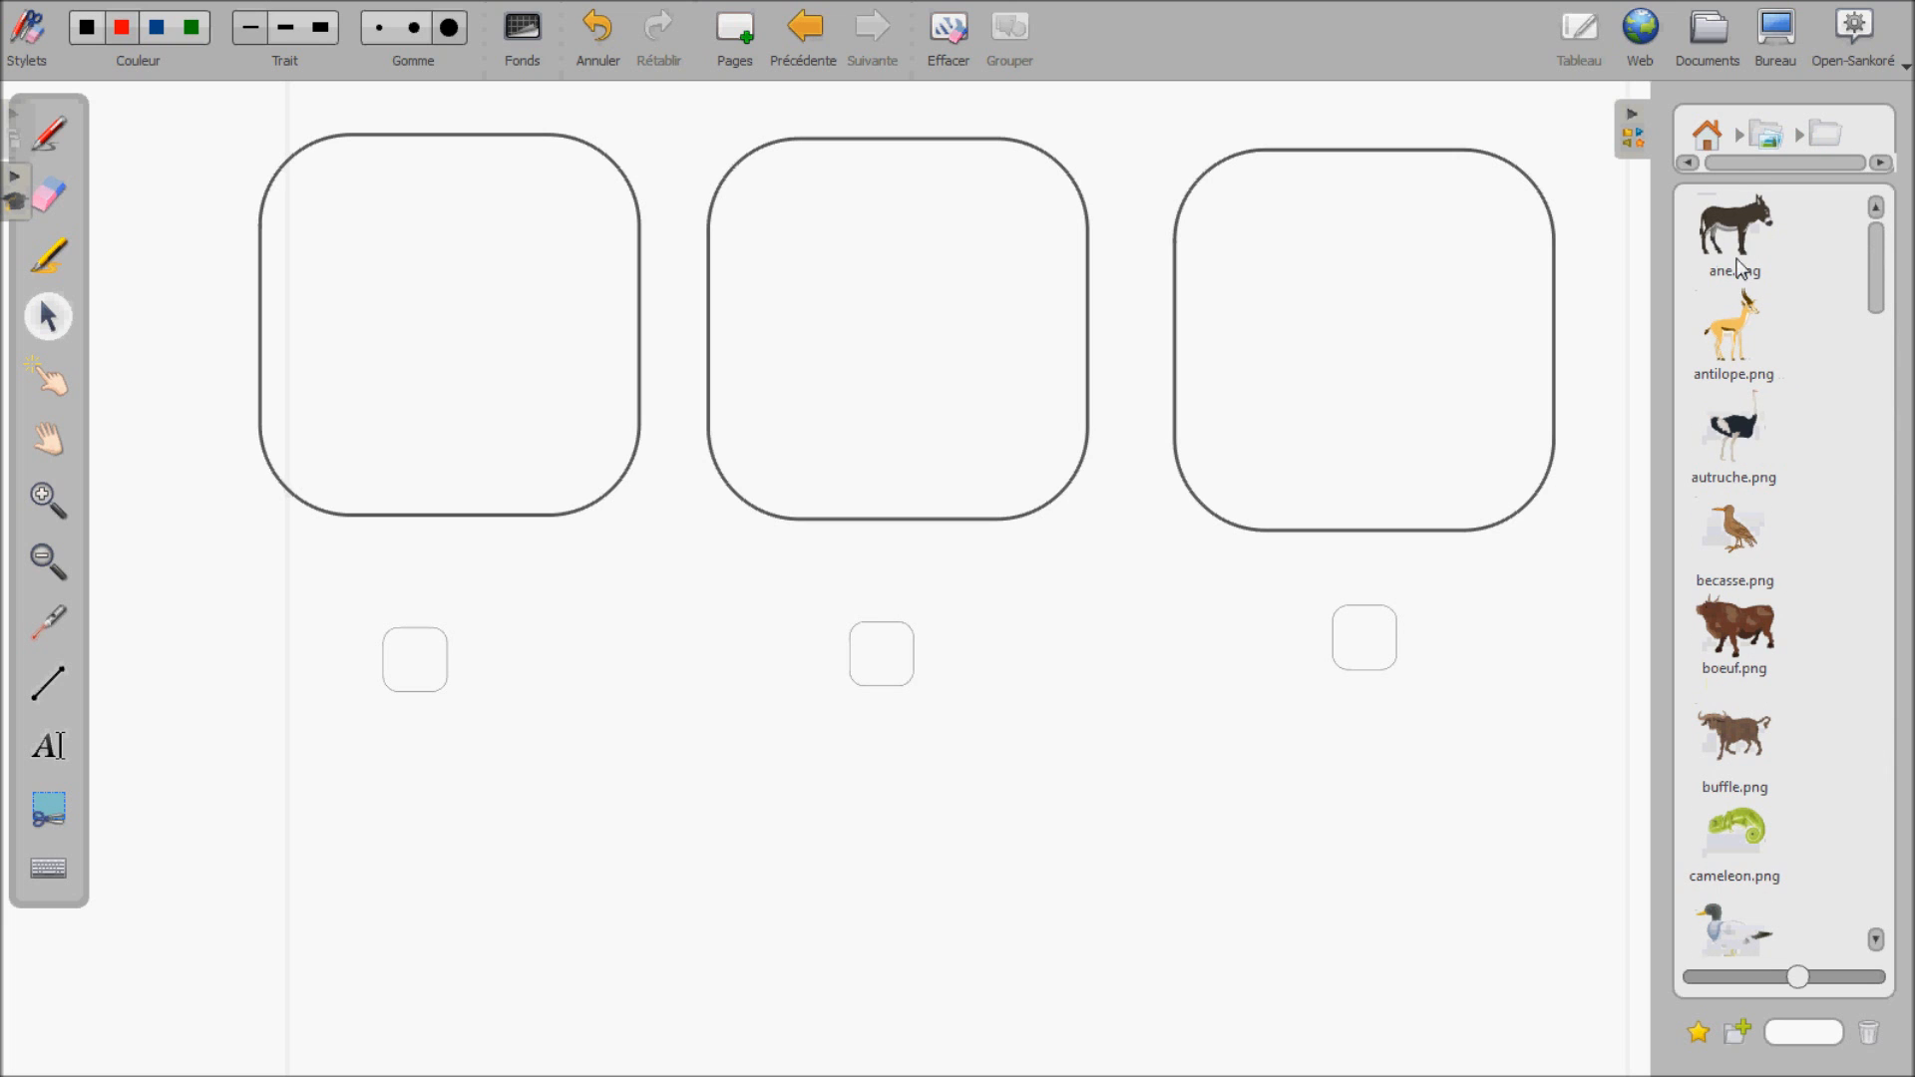
drag(1729, 227, 338, 223)
drag(489, 383, 402, 250)
Duplicate the donkey until five of them are spread out inside the left large square.
click(327, 133)
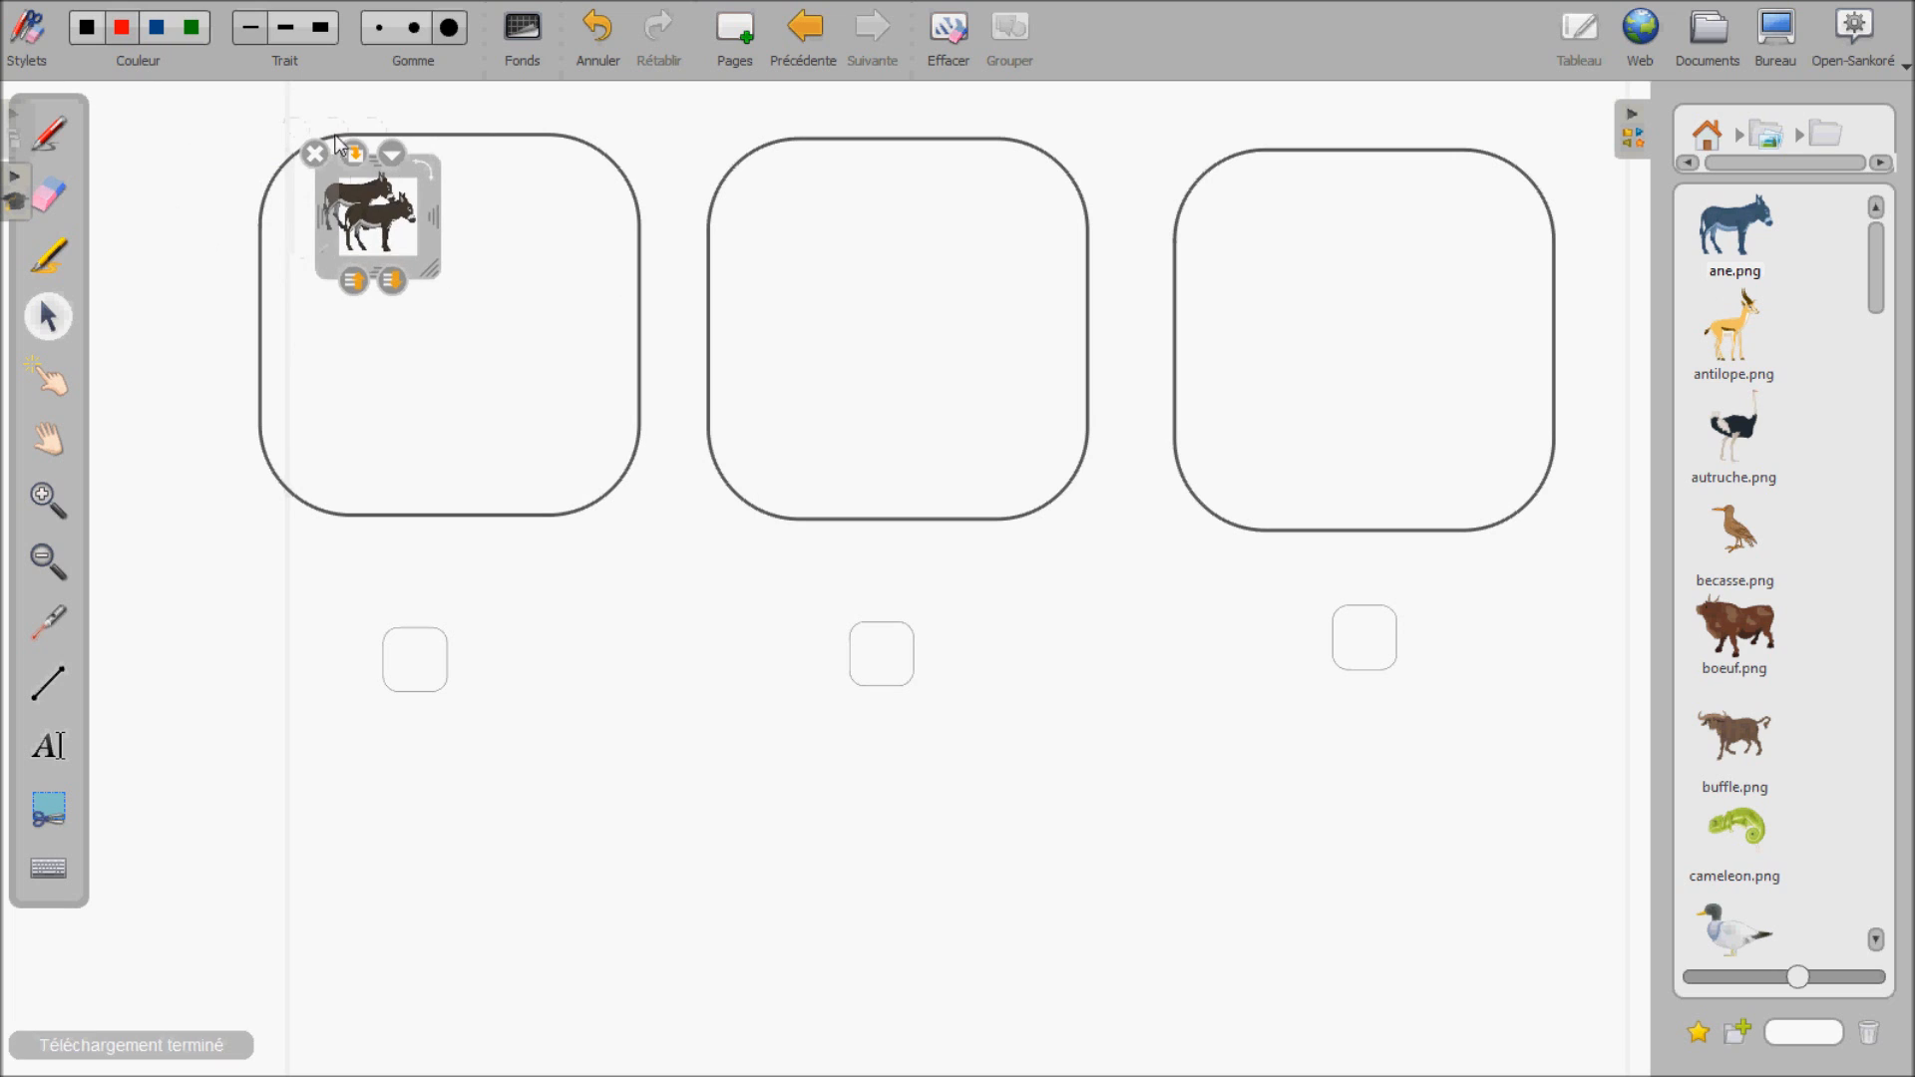
drag(420, 209, 465, 192)
click(603, 27)
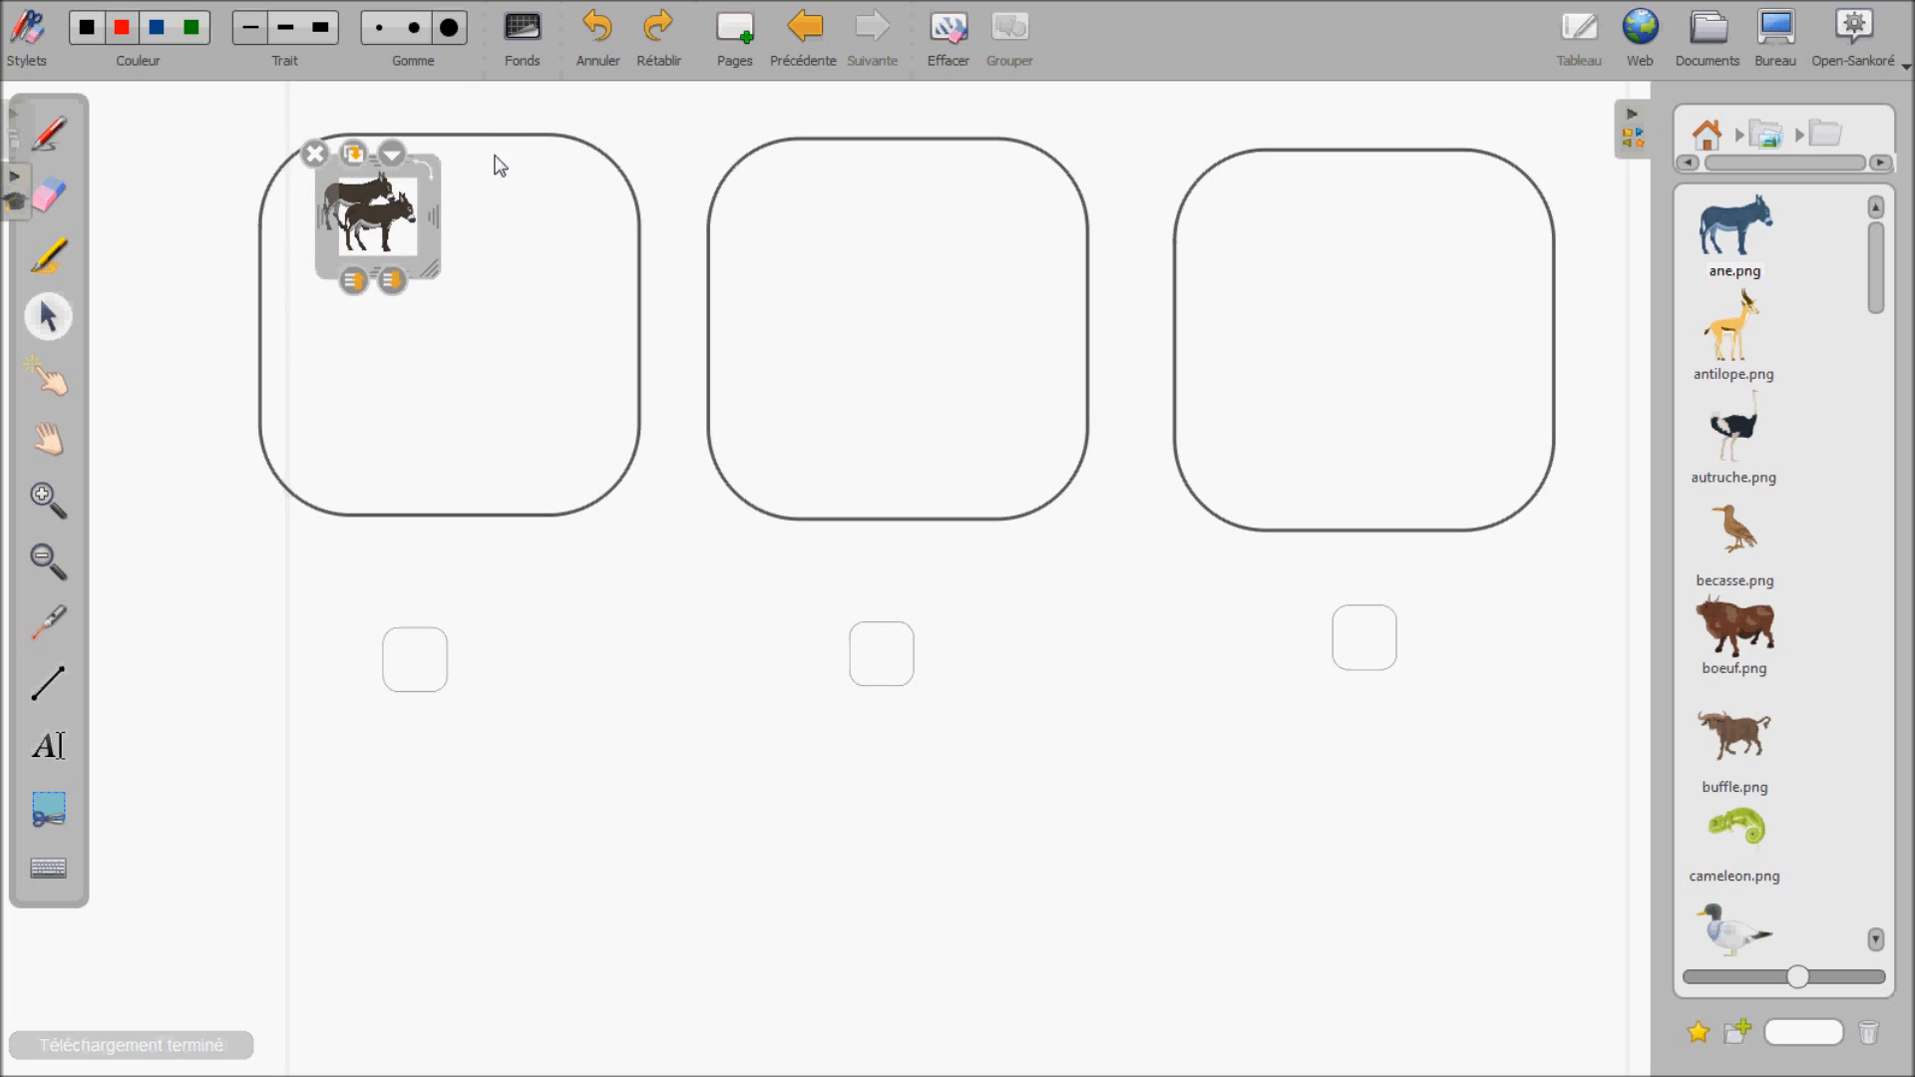
drag(433, 182, 517, 171)
click(441, 144)
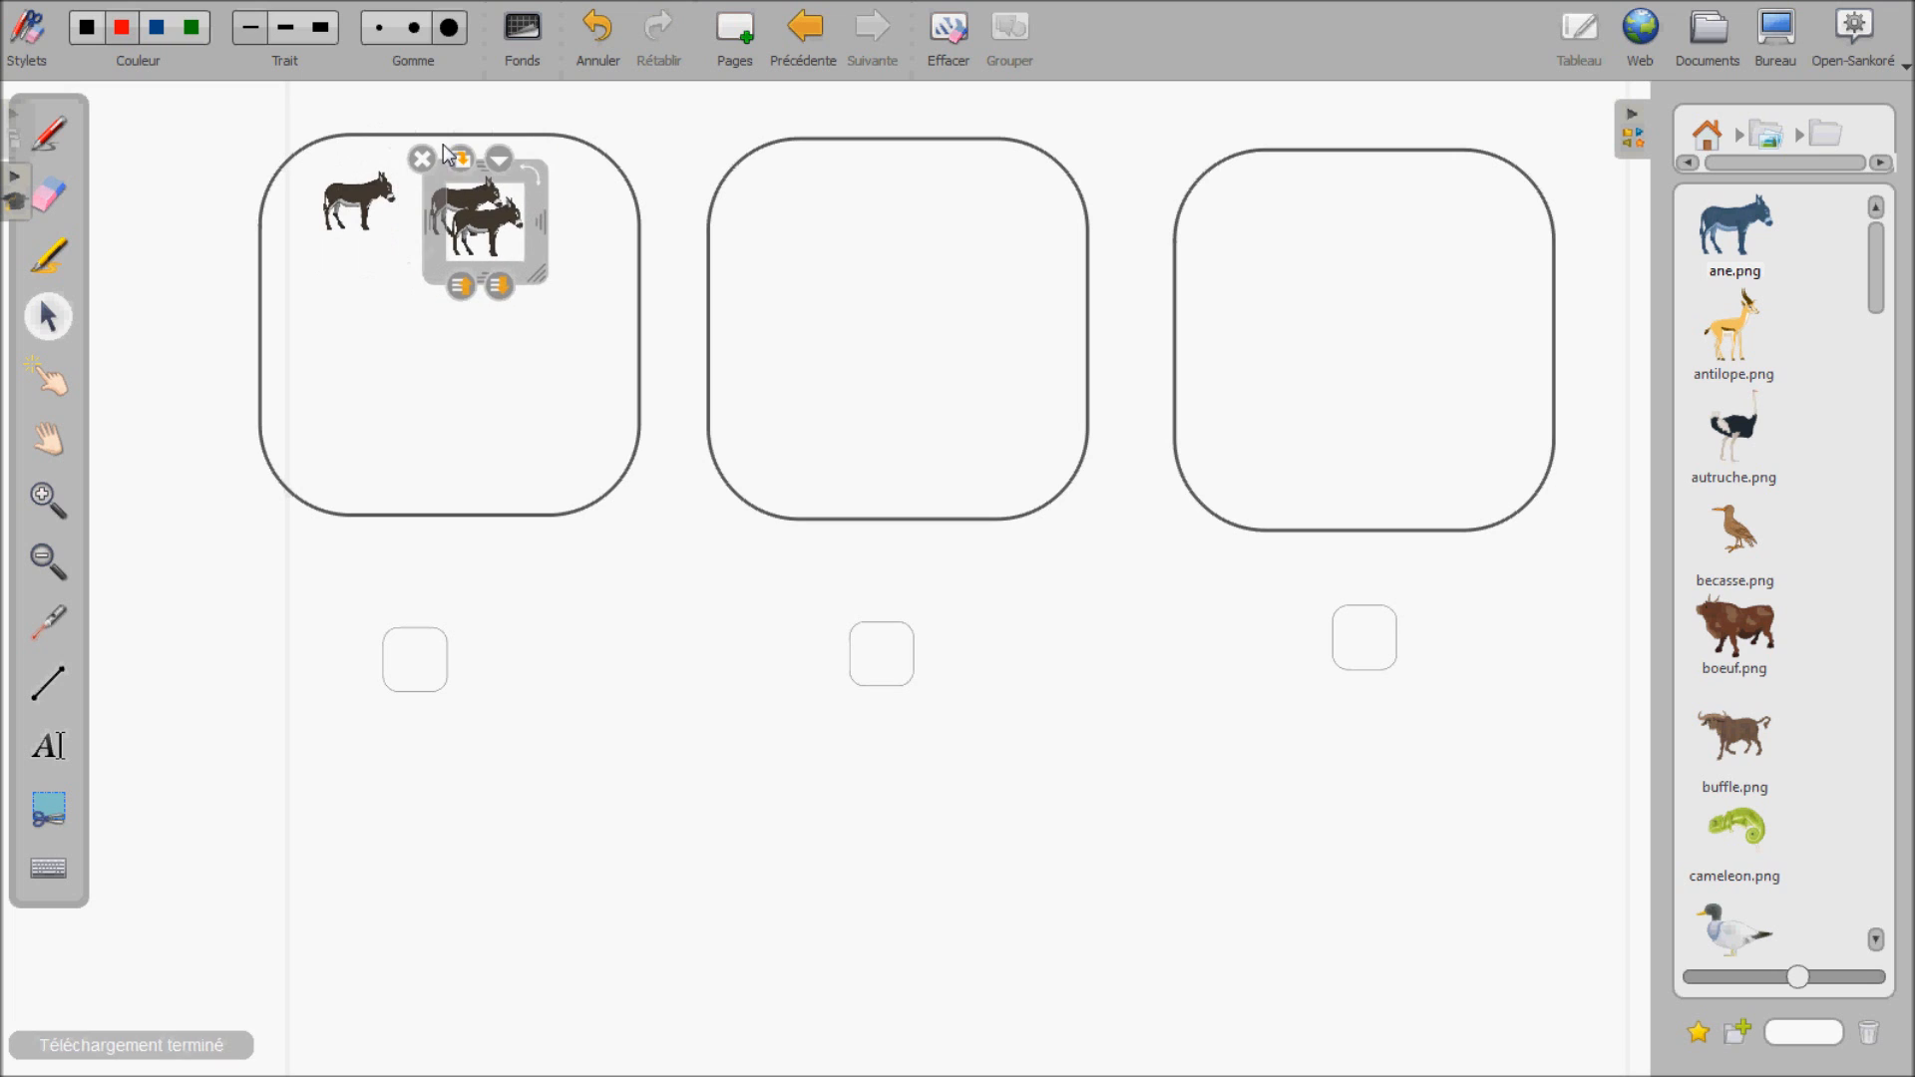
drag(524, 255, 417, 419)
click(339, 238)
click(474, 261)
click(506, 523)
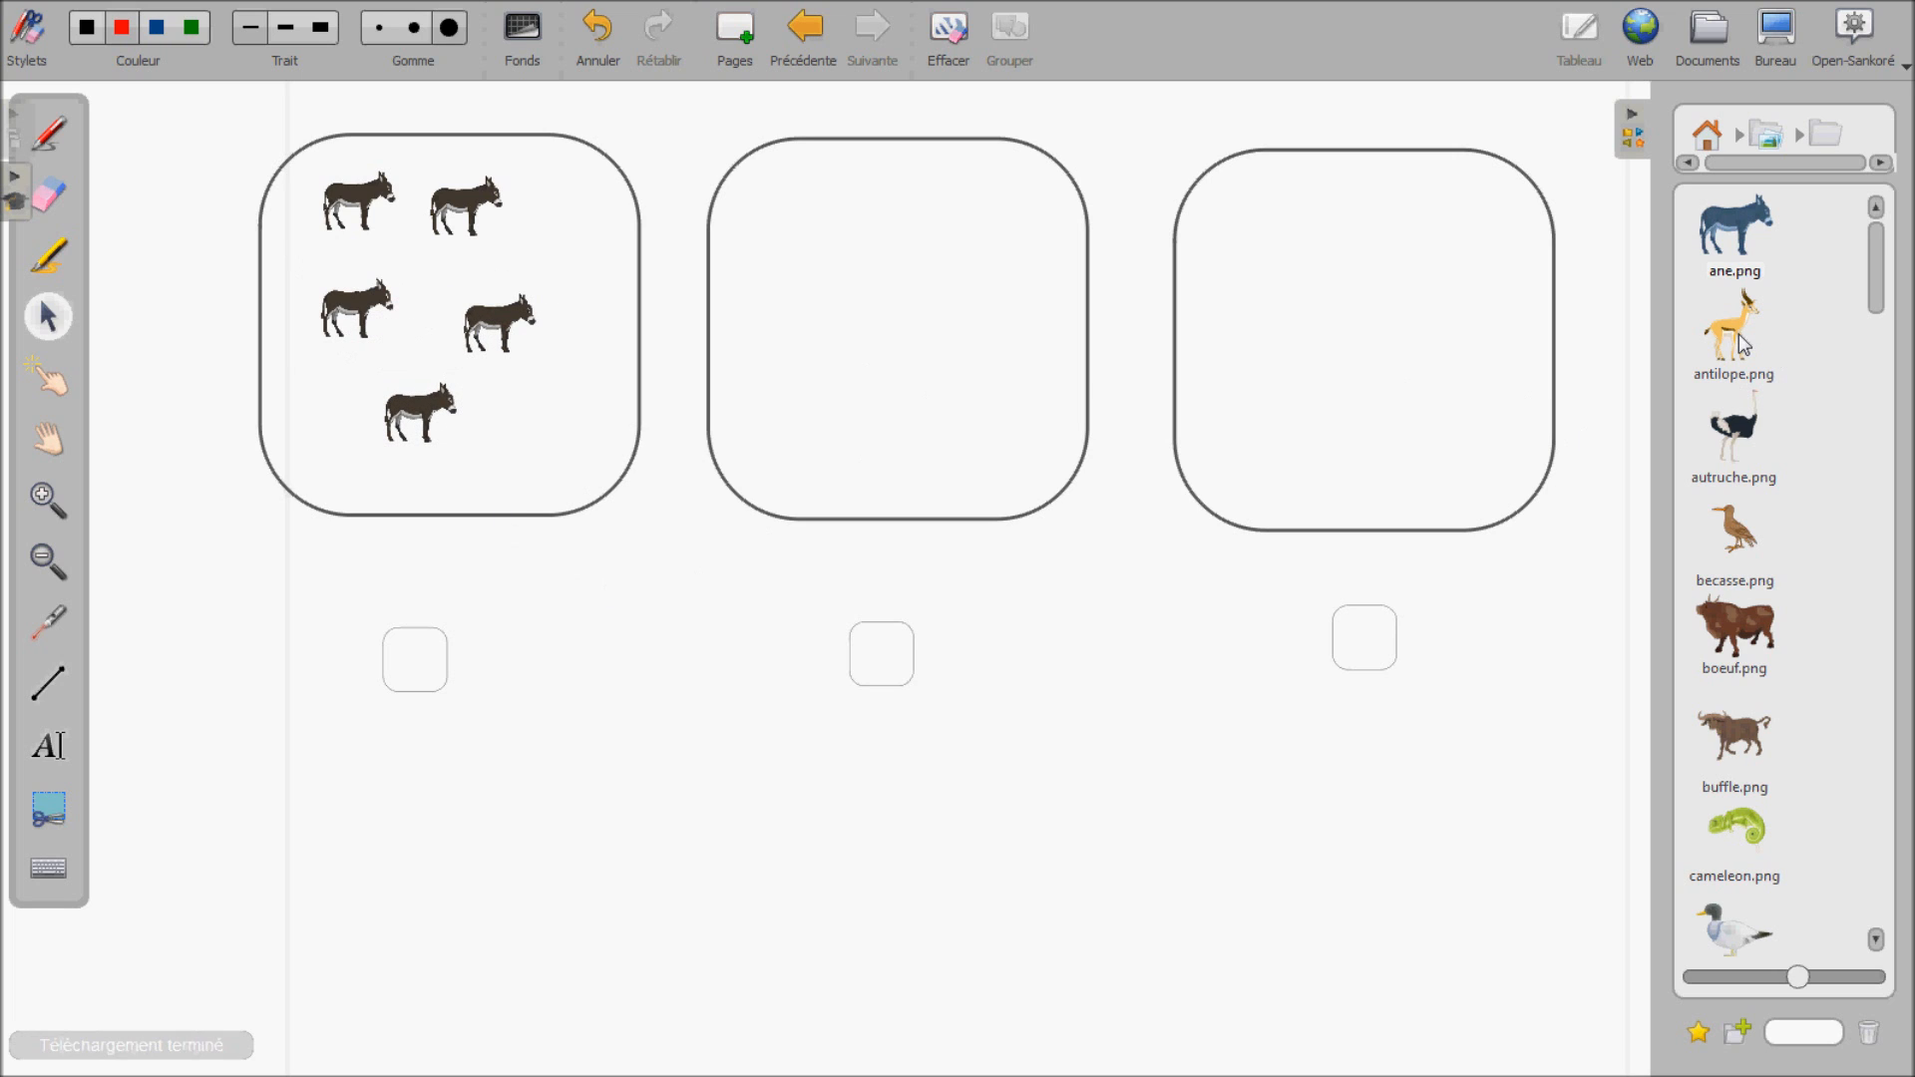
Add the image "cameleon.png" to the page, shrink it and place it in the upper-left part of the middle large square.
click(1729, 834)
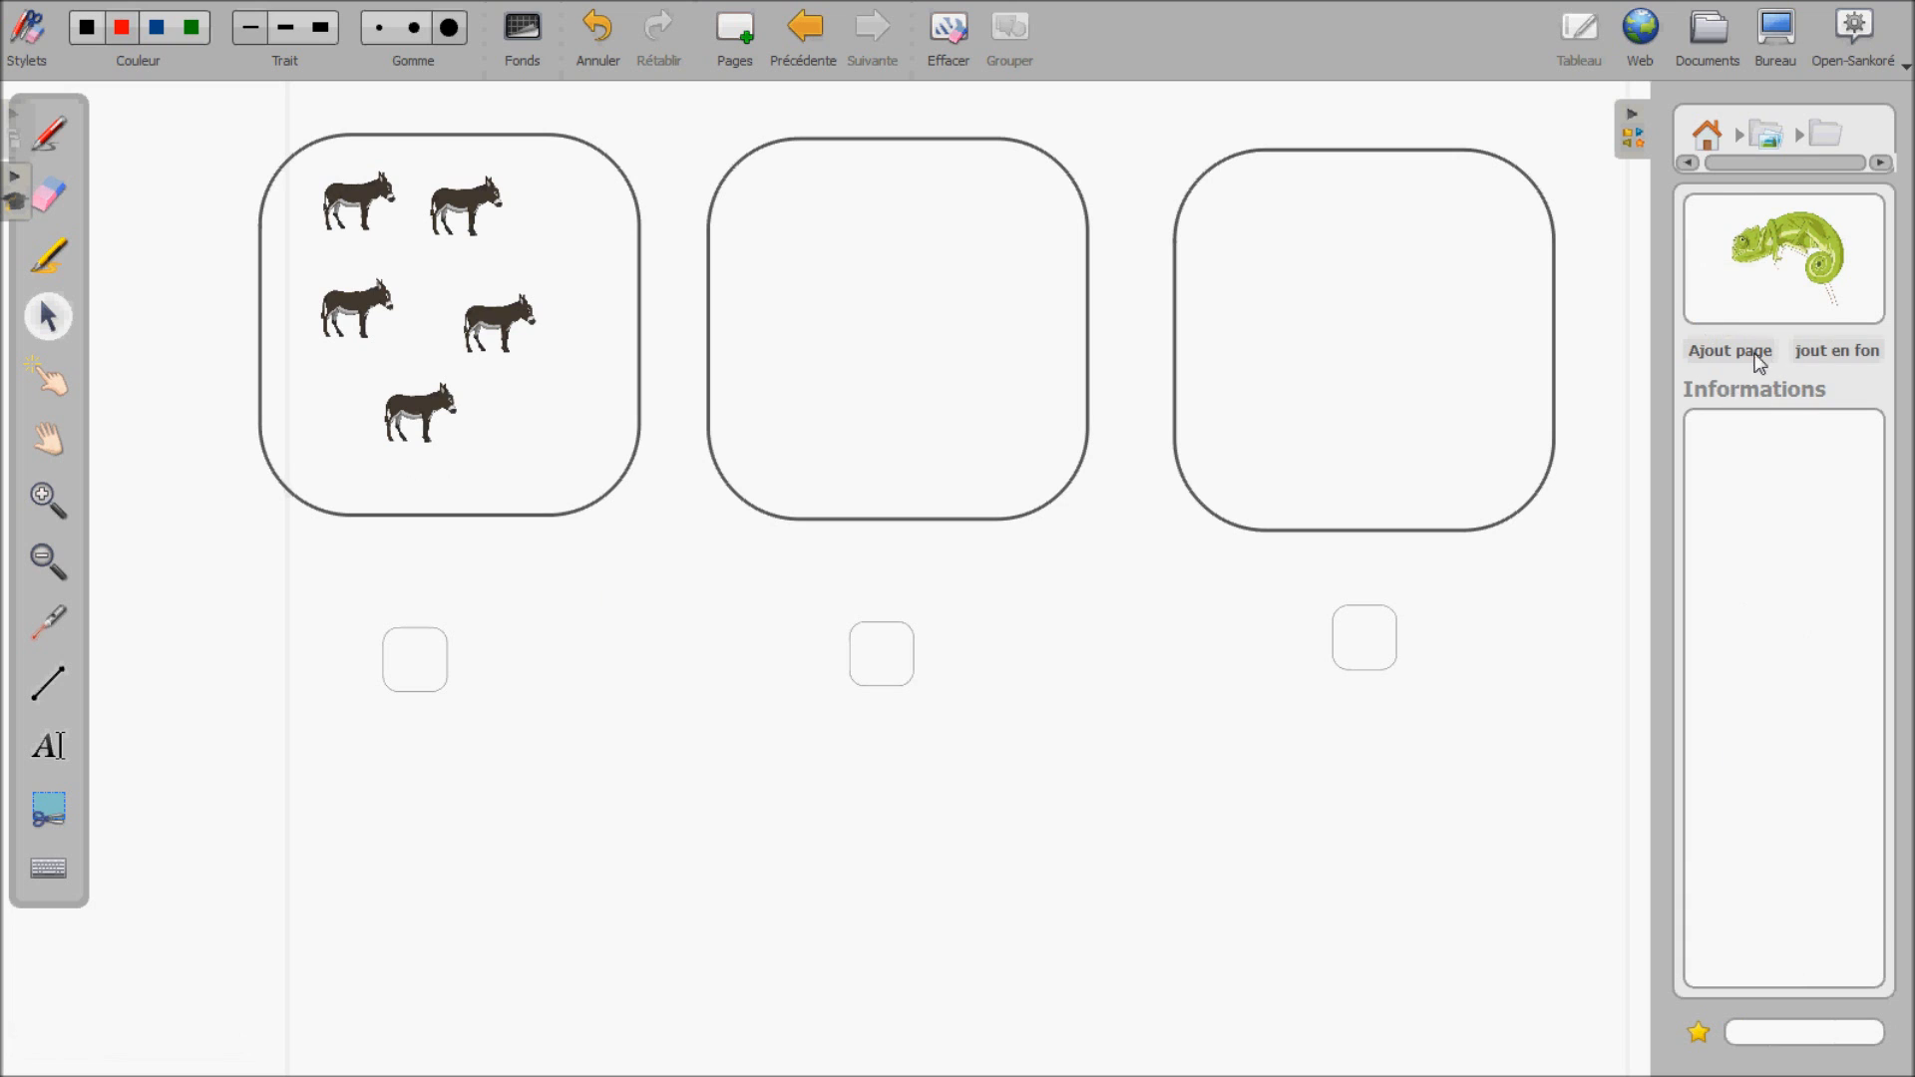
click(1728, 353)
drag(1022, 620, 858, 502)
drag(822, 365, 841, 166)
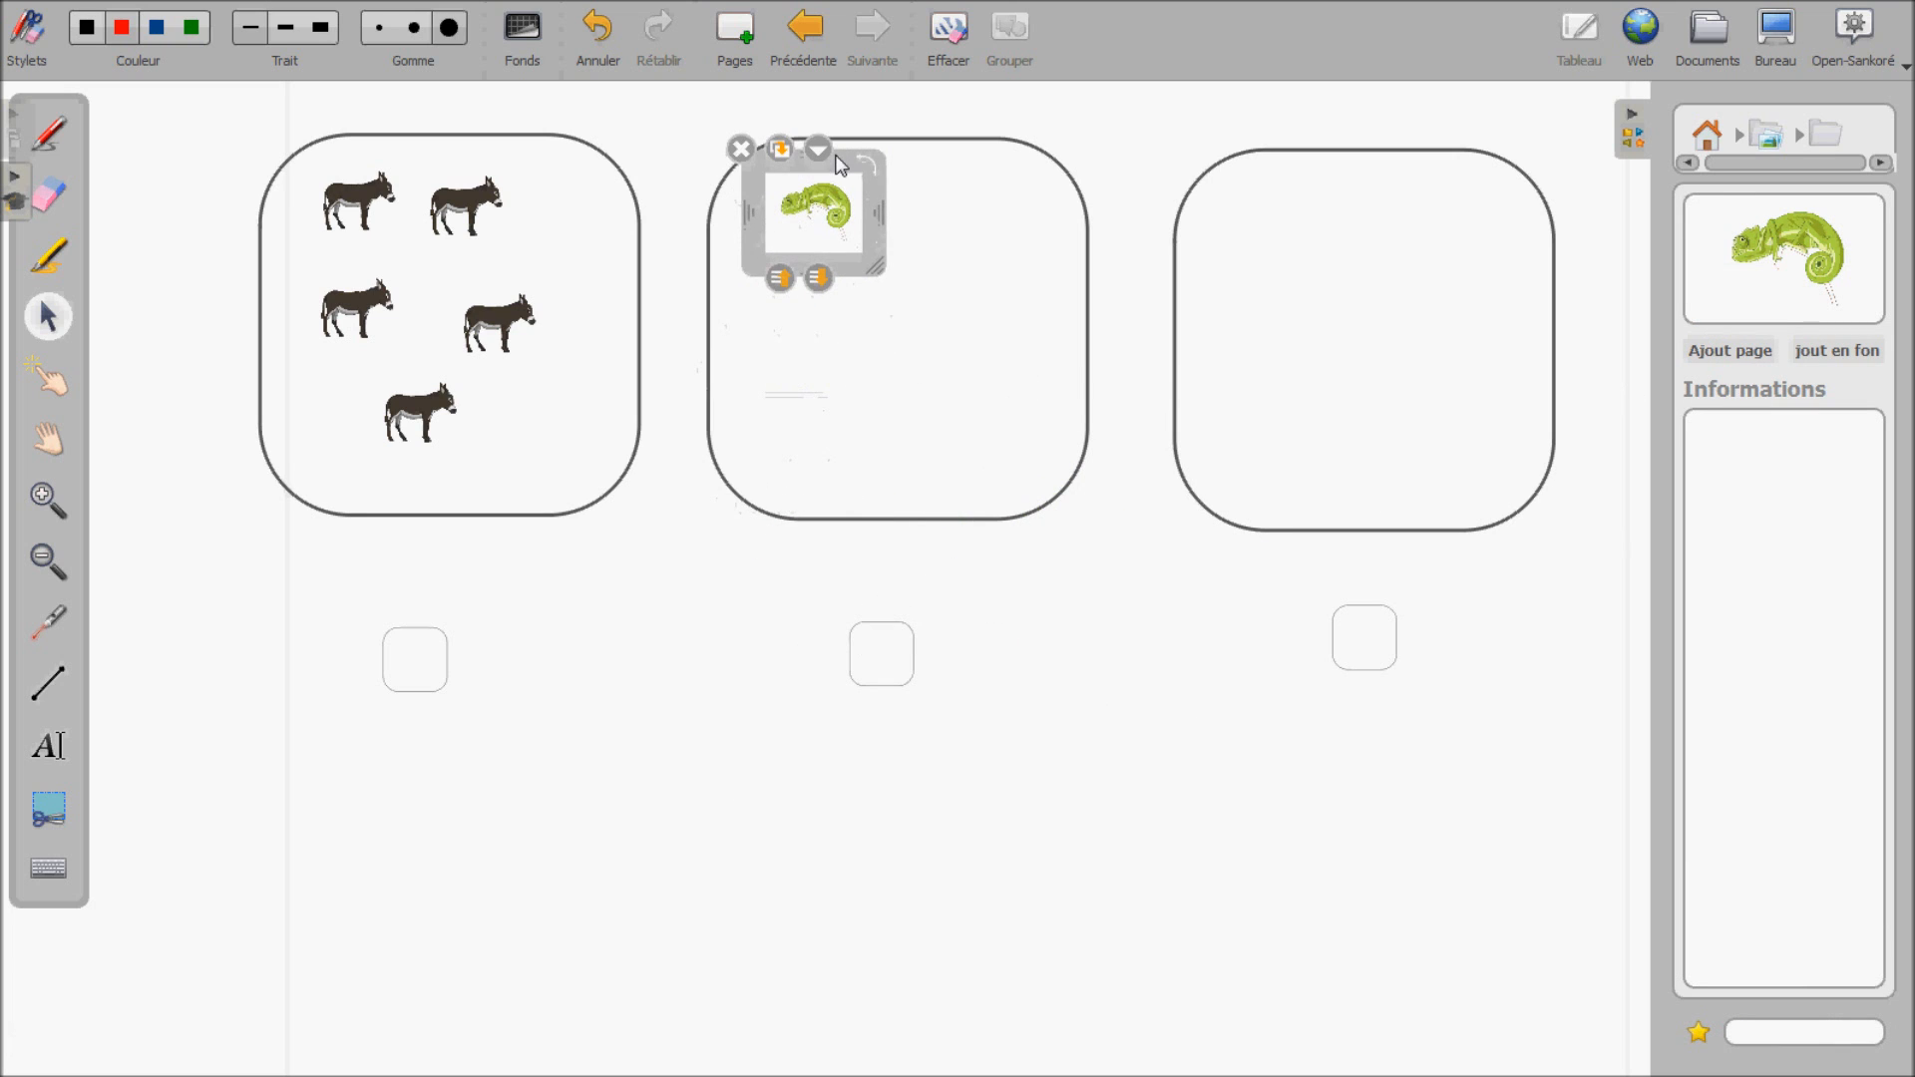
Duplicate the chameleon three times and spread the copies out inside the middle large square.
click(780, 150)
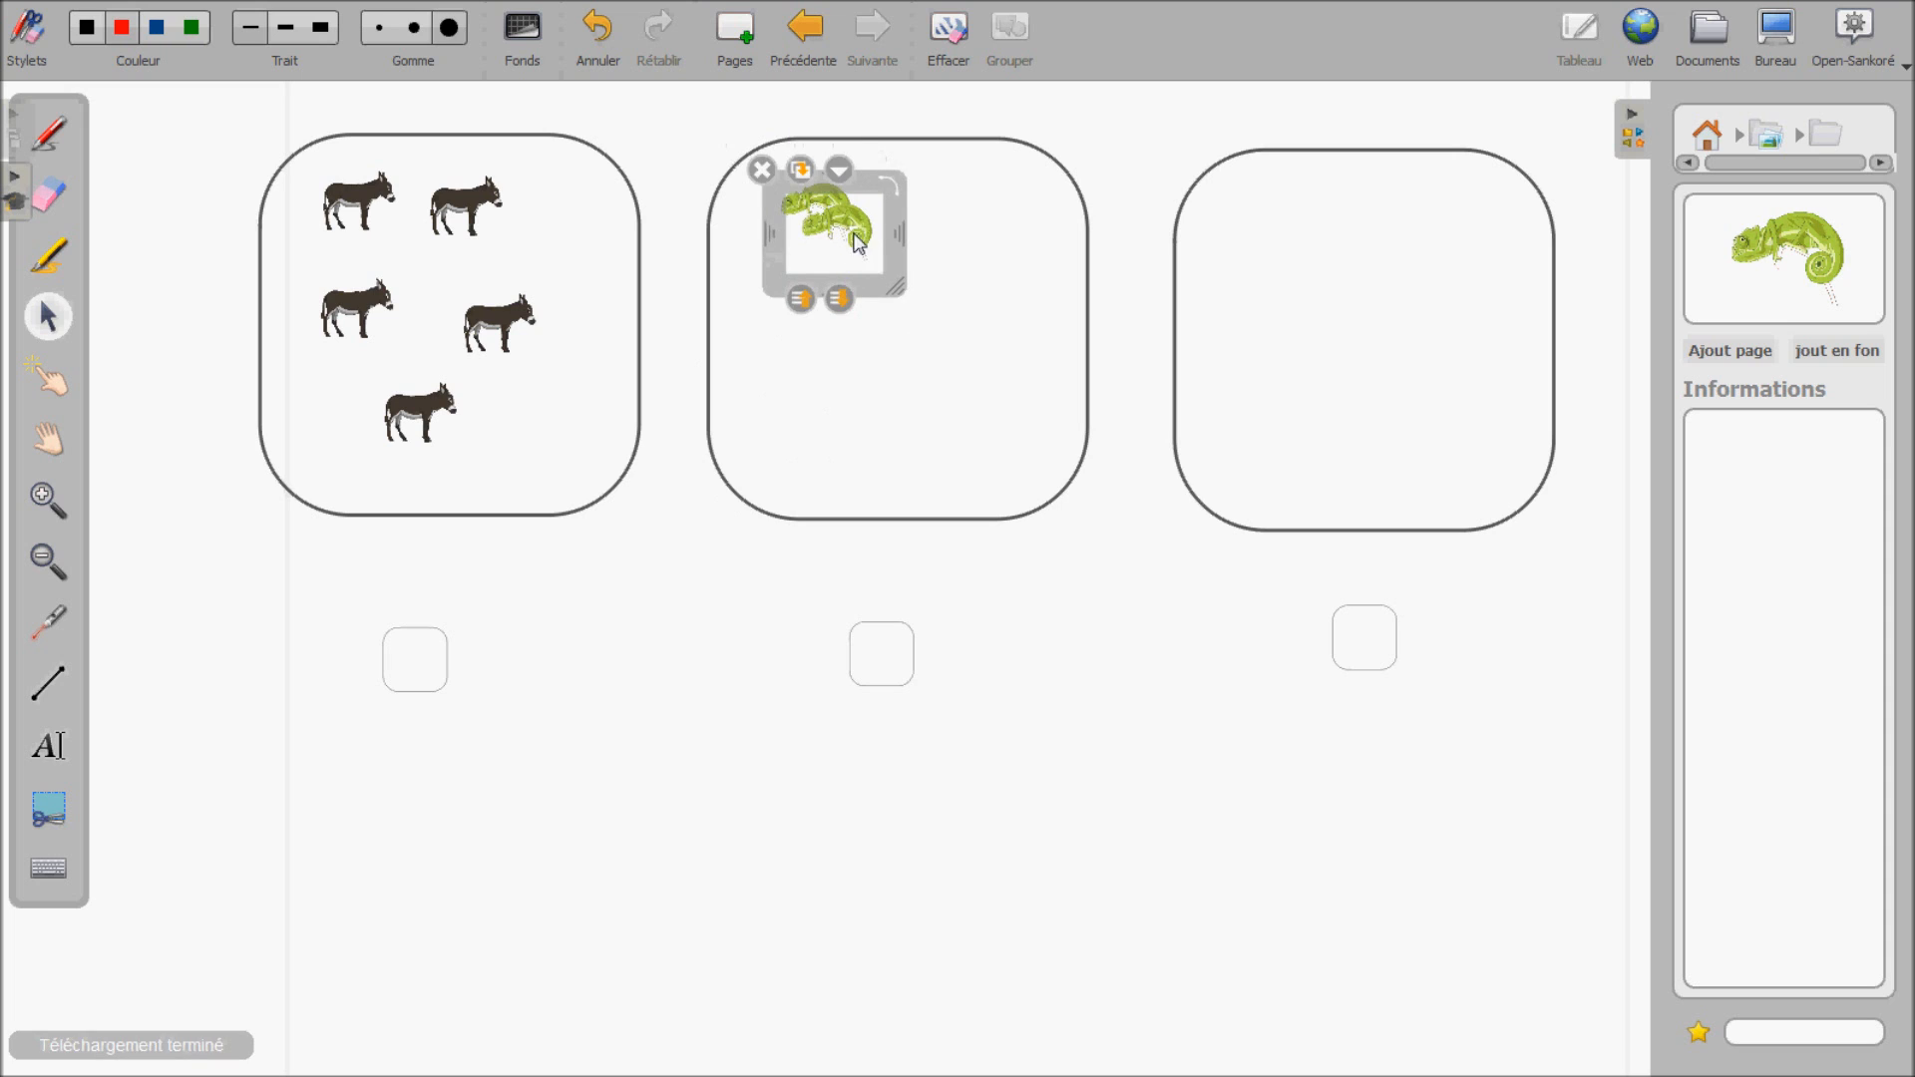
drag(888, 215, 997, 213)
click(910, 168)
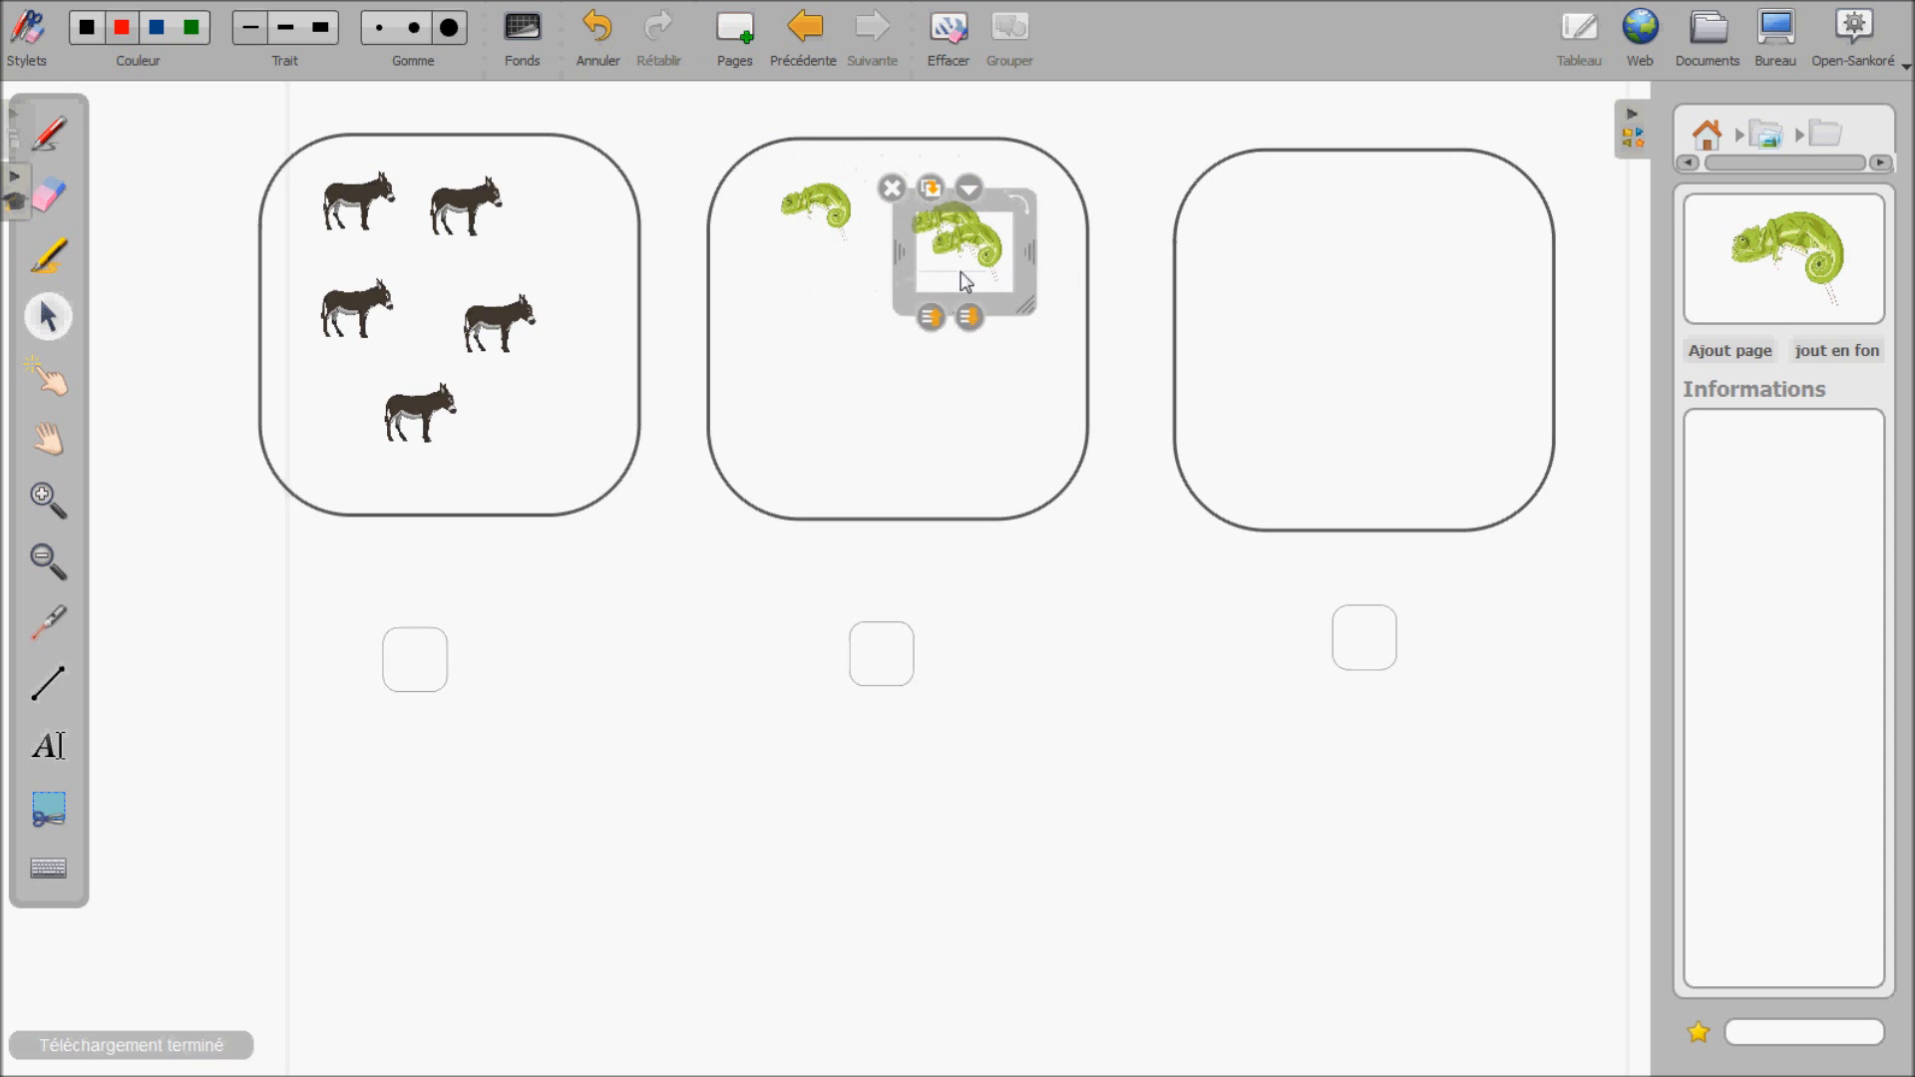
drag(983, 308, 890, 445)
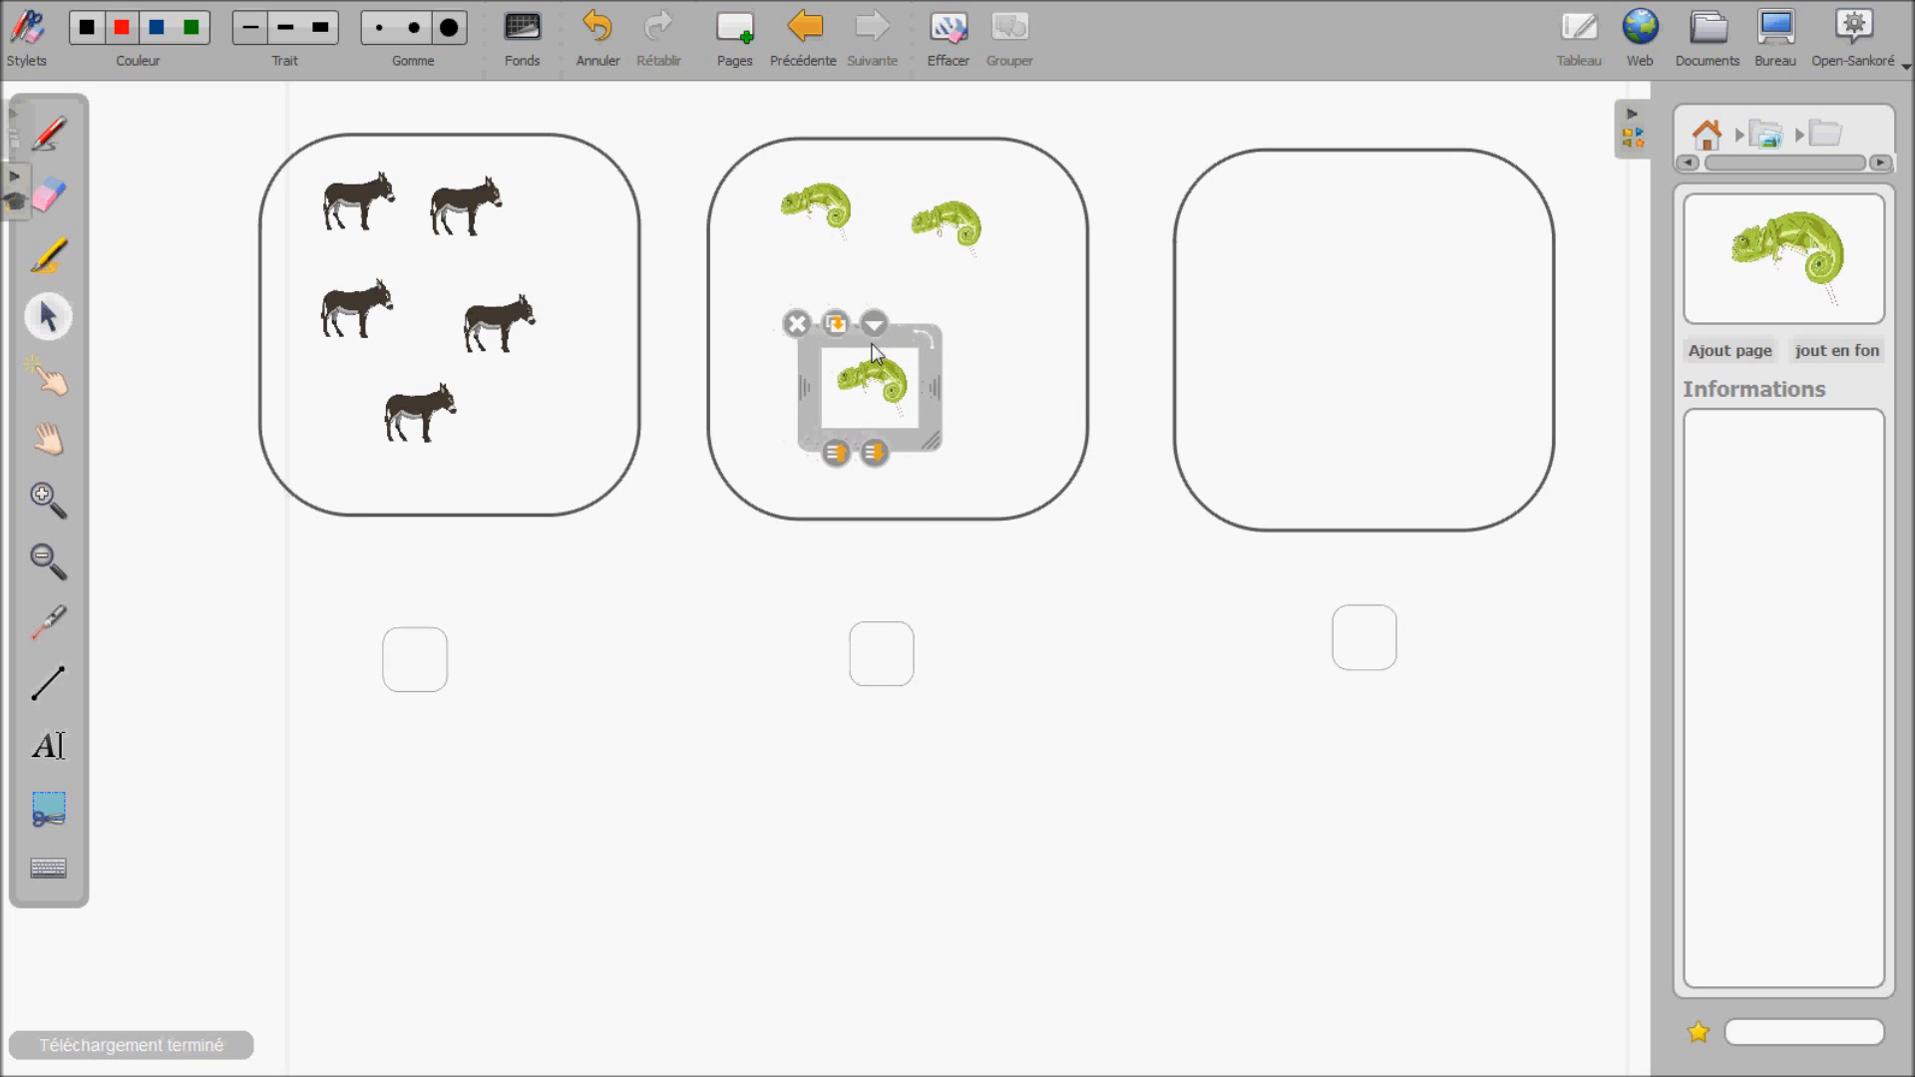
click(840, 325)
drag(948, 433, 1066, 409)
click(1137, 593)
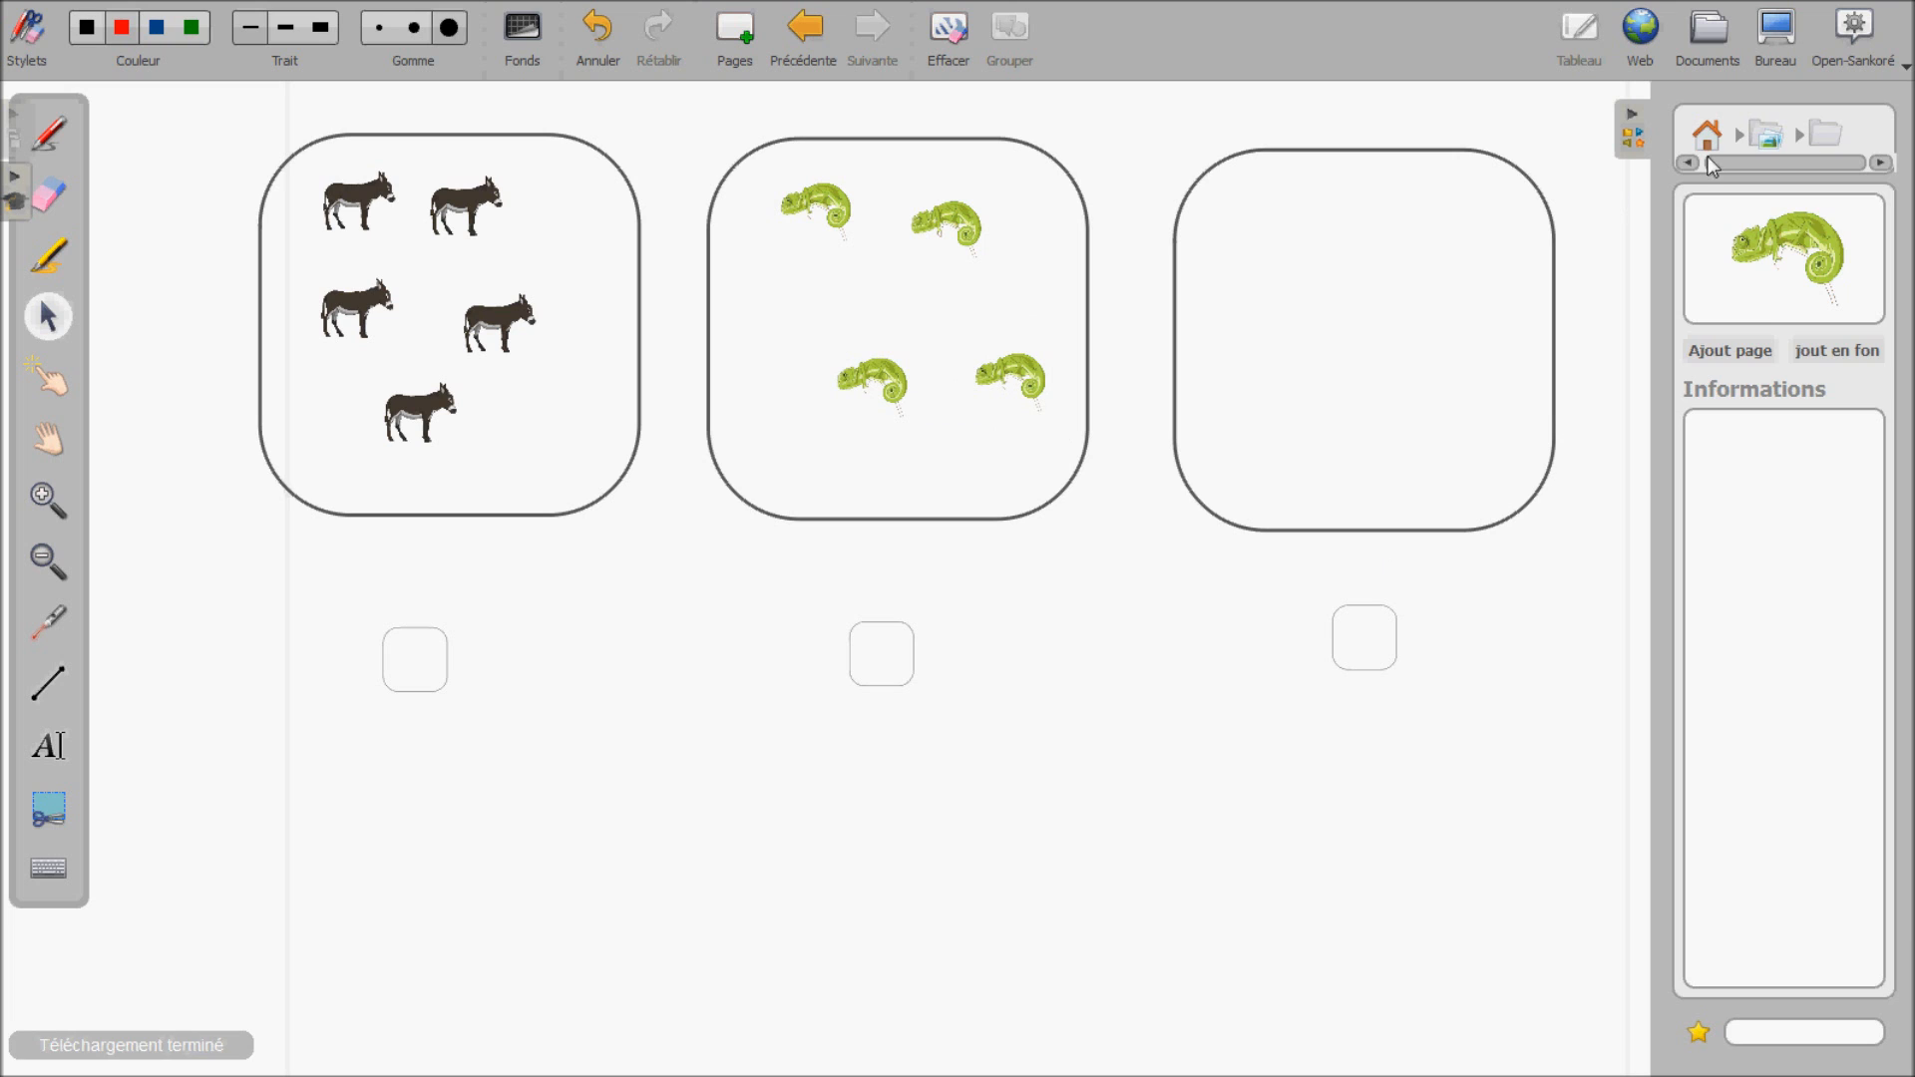
Add the image "poule2.png" to the right large square, shrink it and place it in the square's upper-left part.
click(1767, 138)
click(1787, 342)
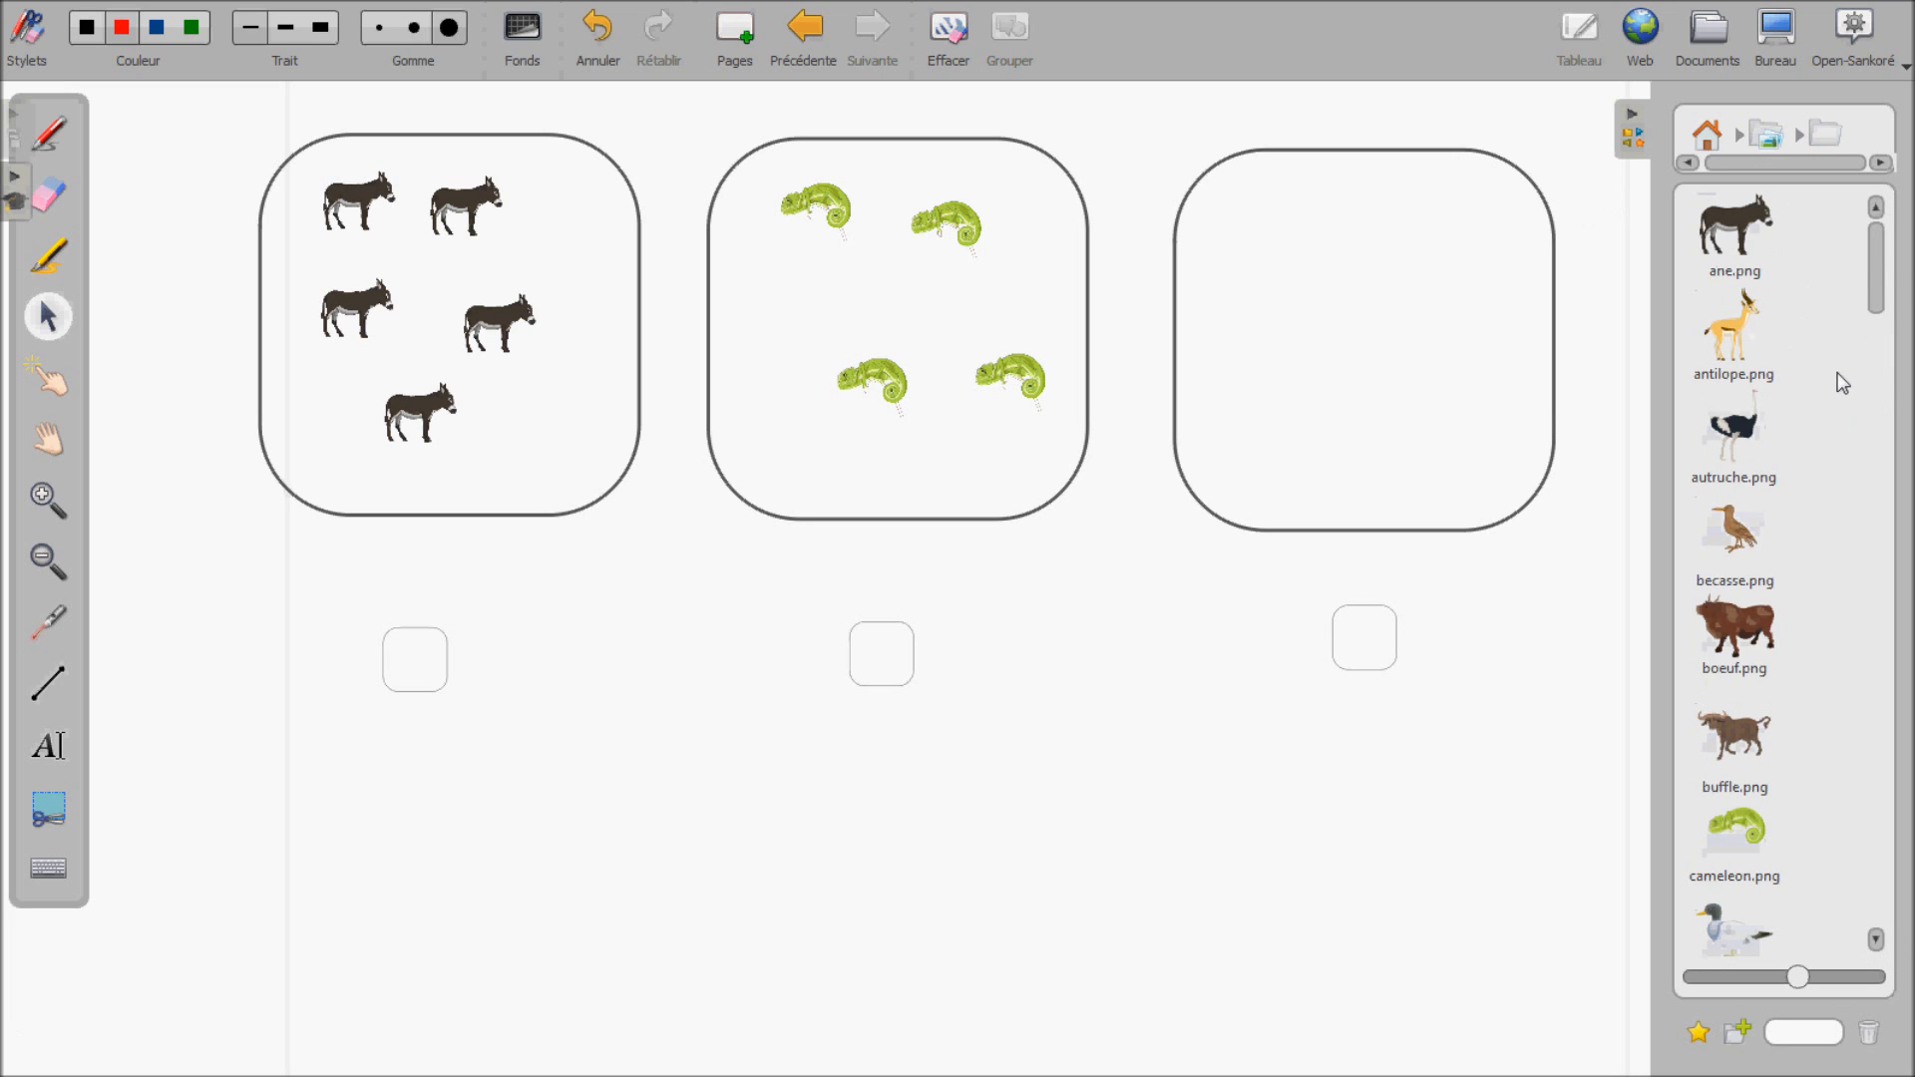
drag(1872, 290, 1900, 783)
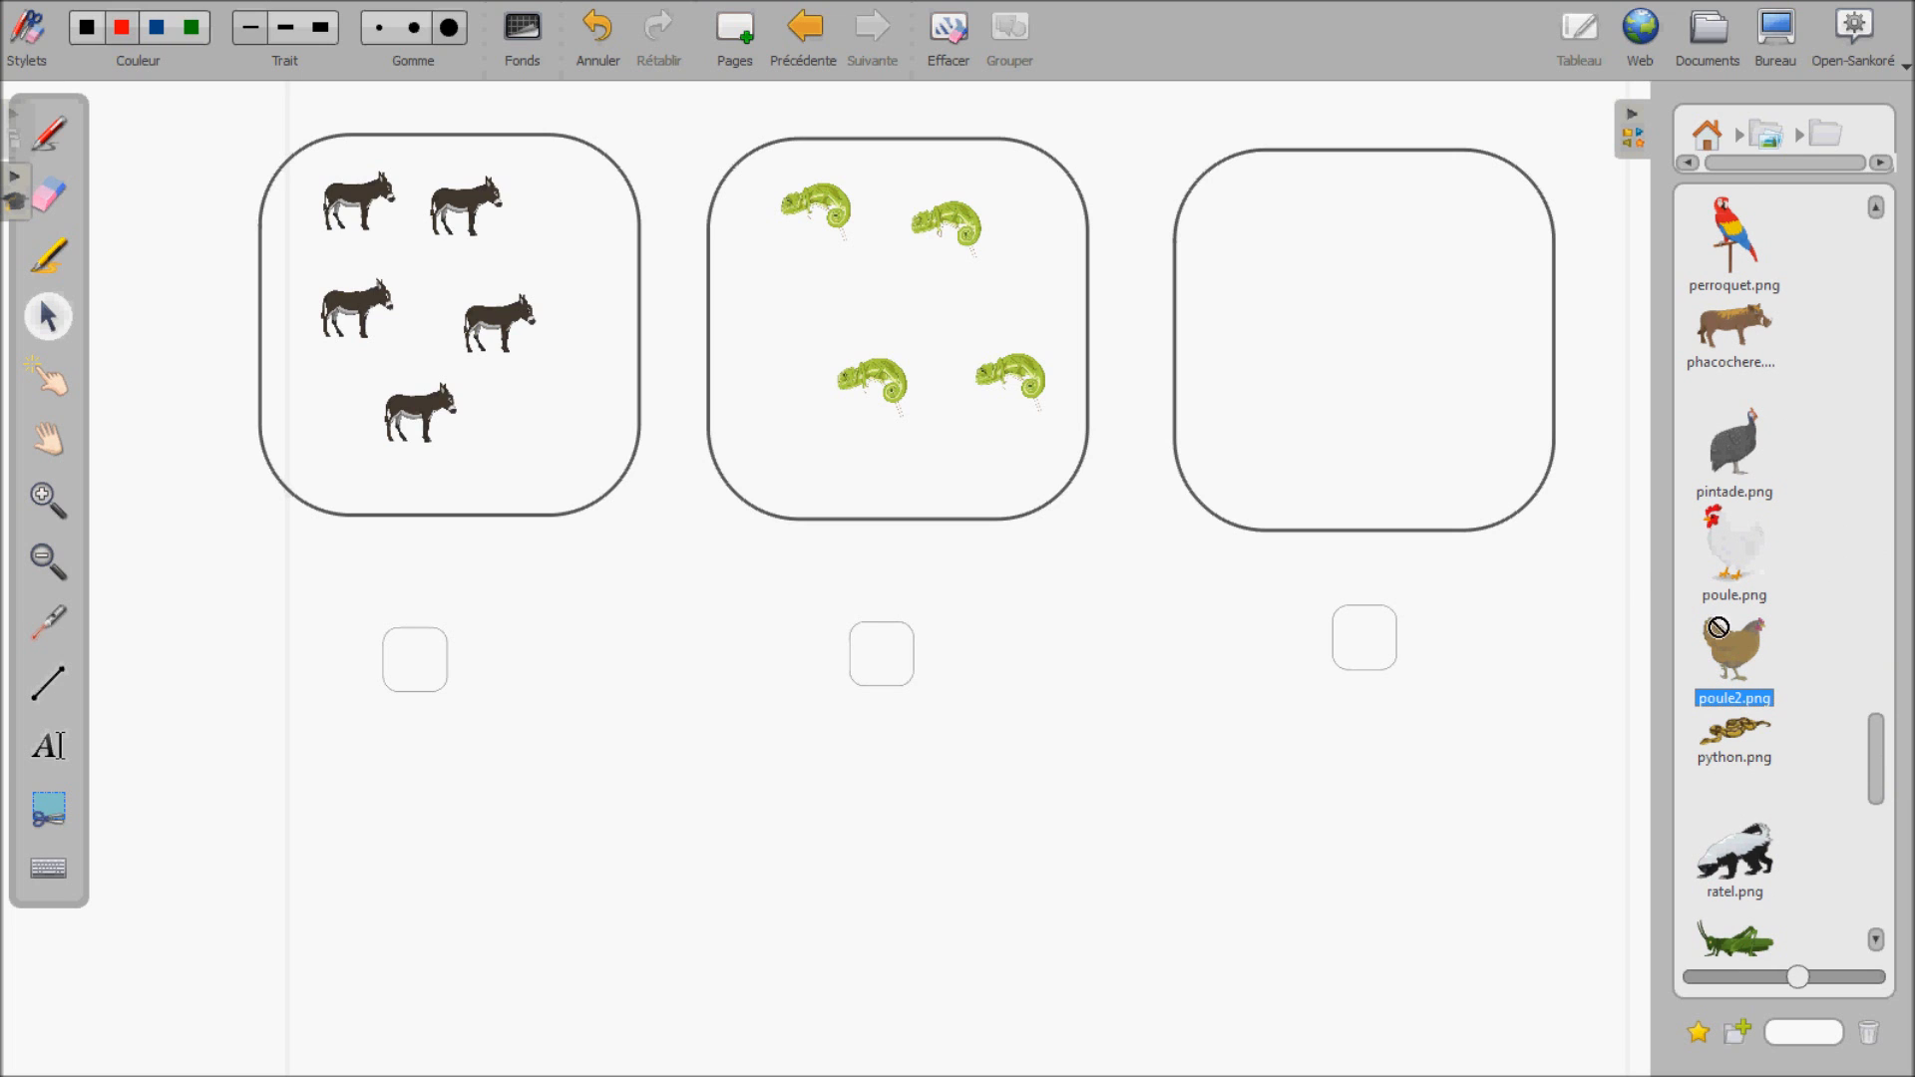
drag(1448, 409, 1449, 412)
drag(1515, 528, 1304, 307)
drag(1269, 189, 1305, 183)
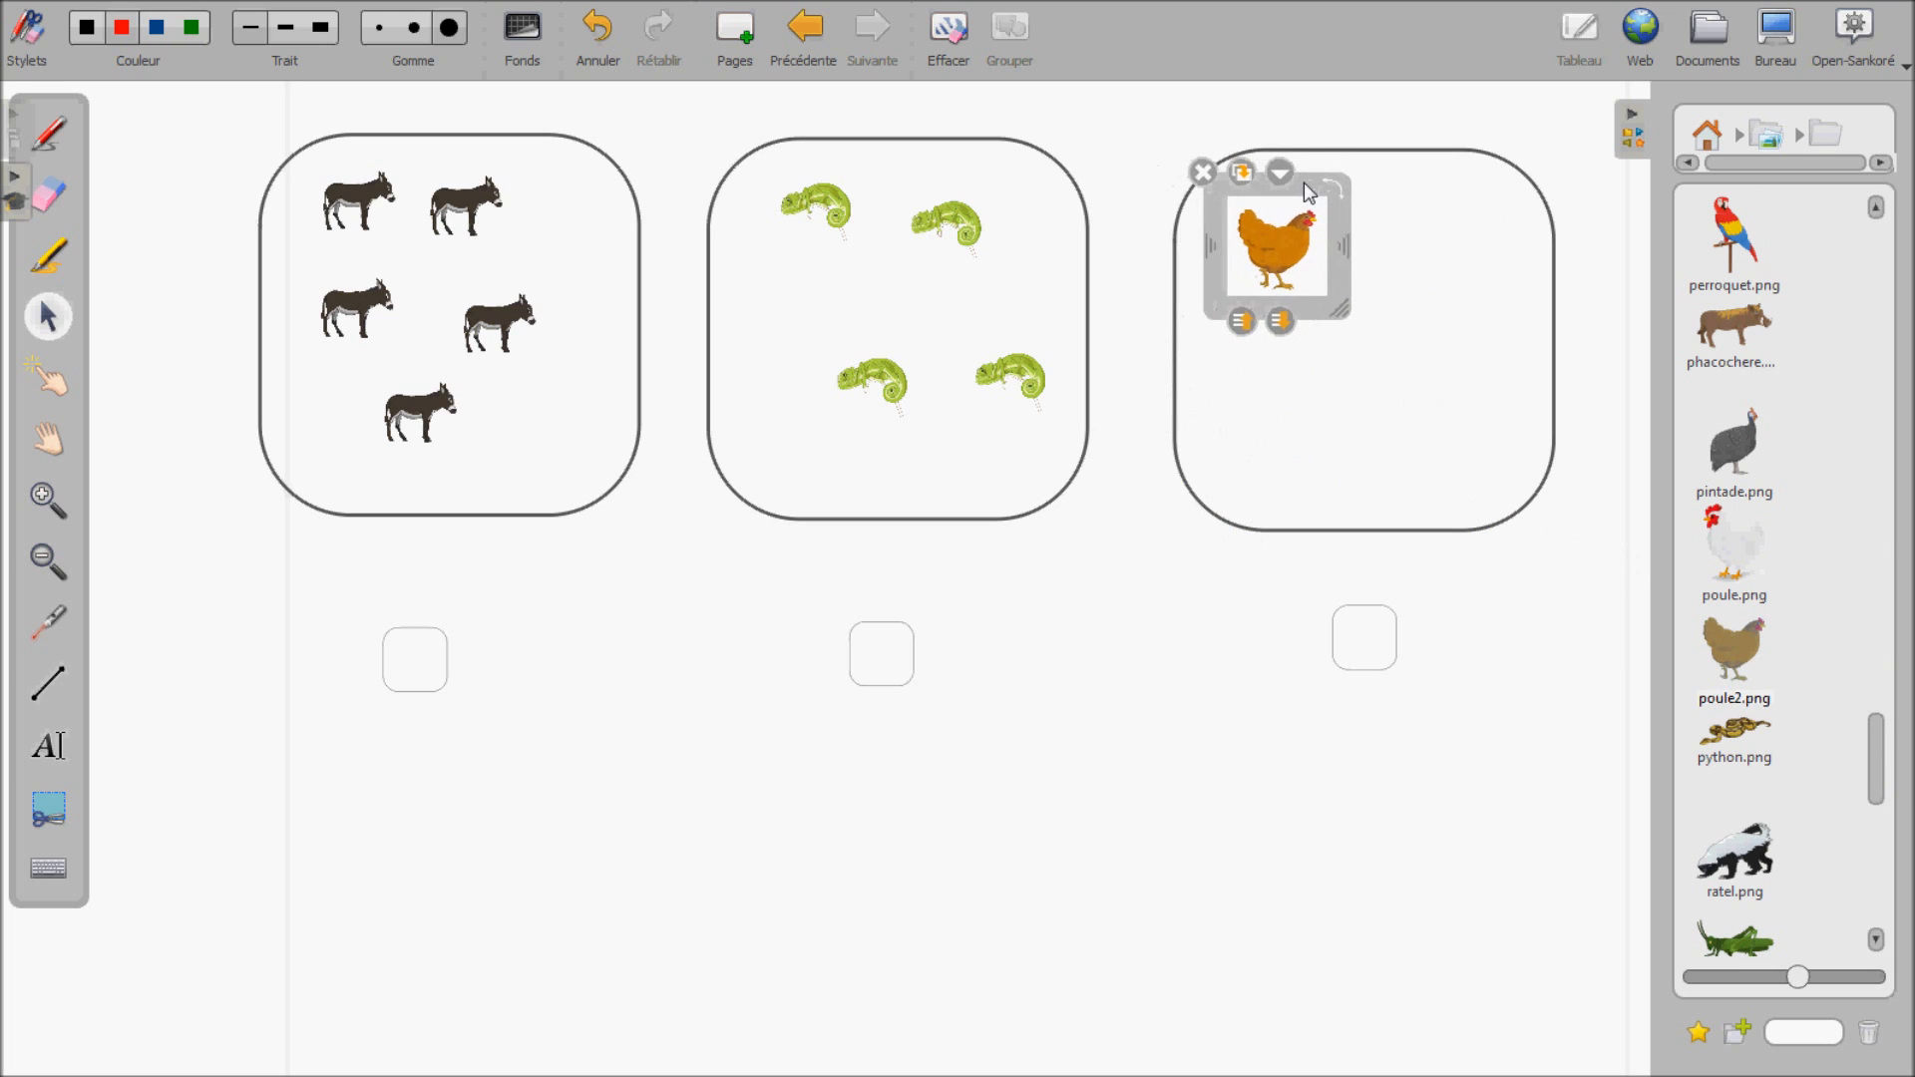
Duplicate the hen and place the copy in the lower-right part of the right large square.
click(1242, 173)
drag(1353, 299, 1474, 399)
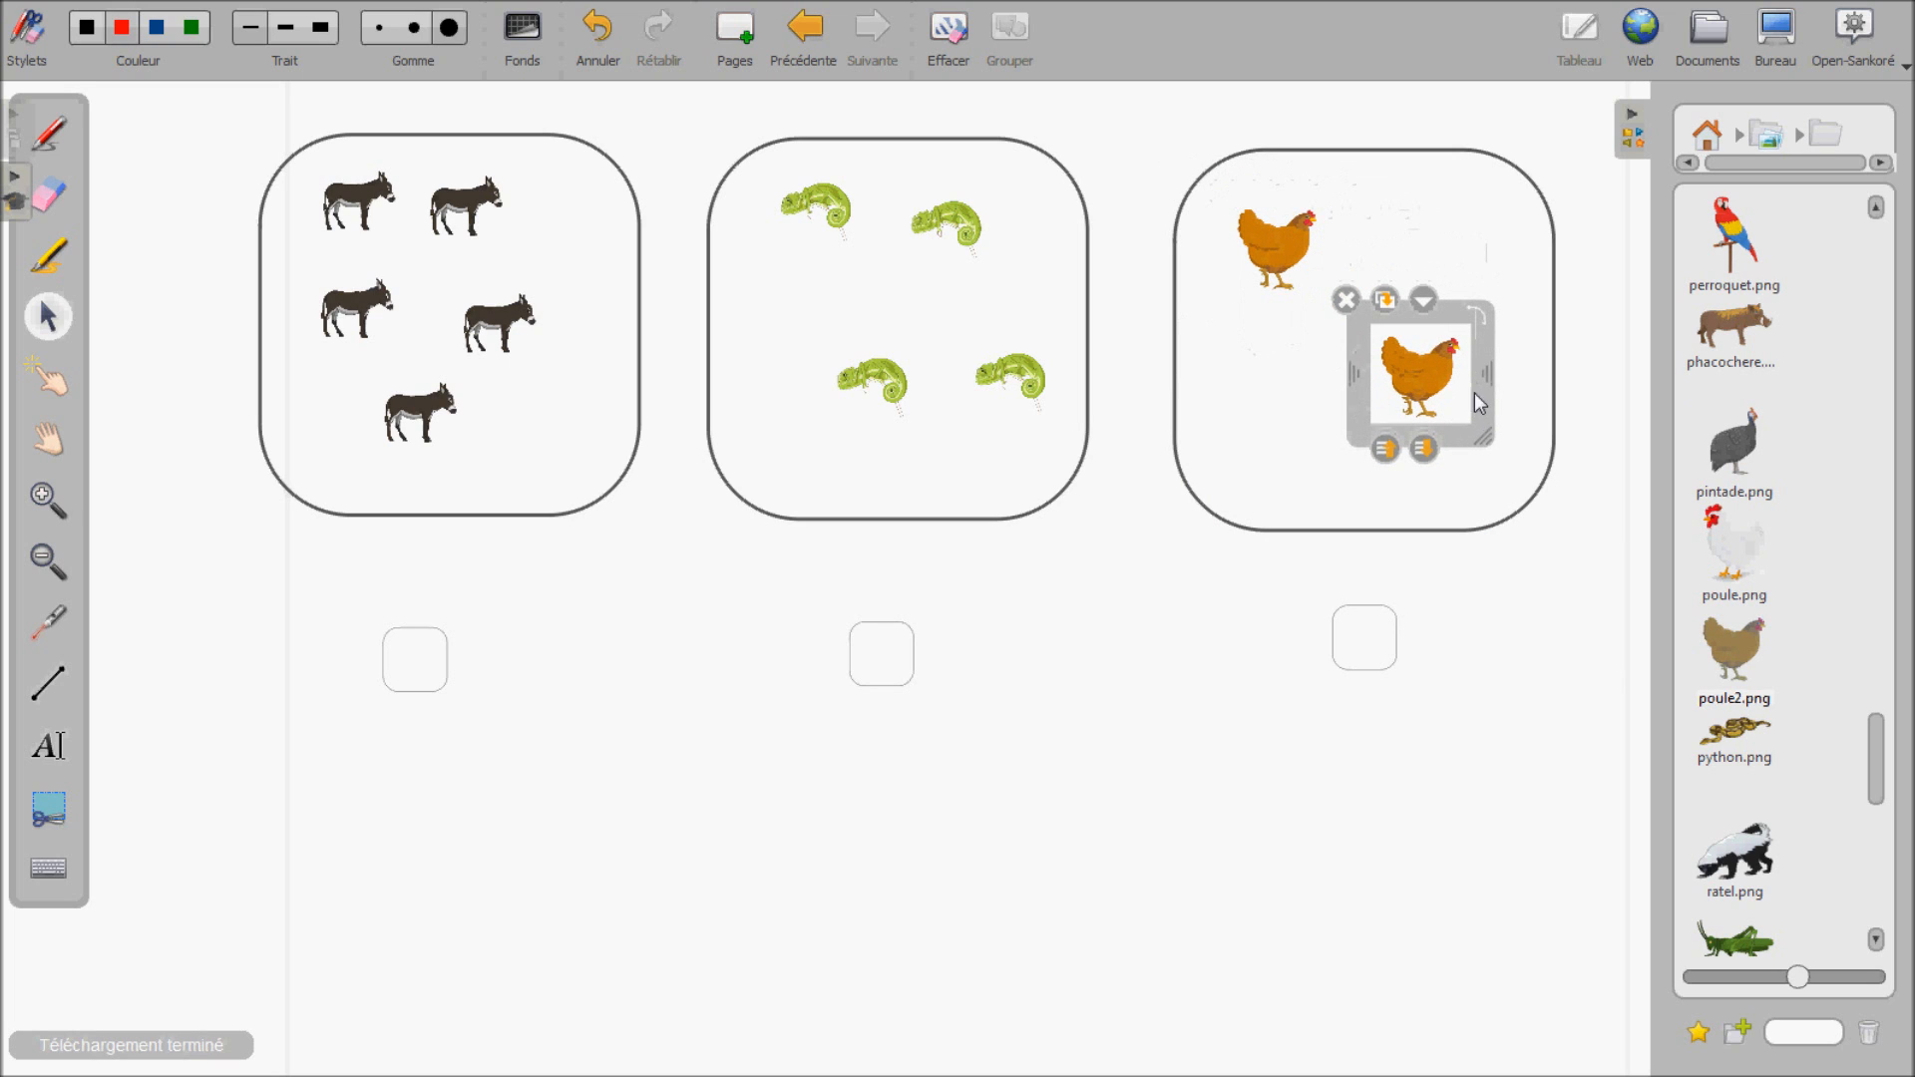
click(1420, 756)
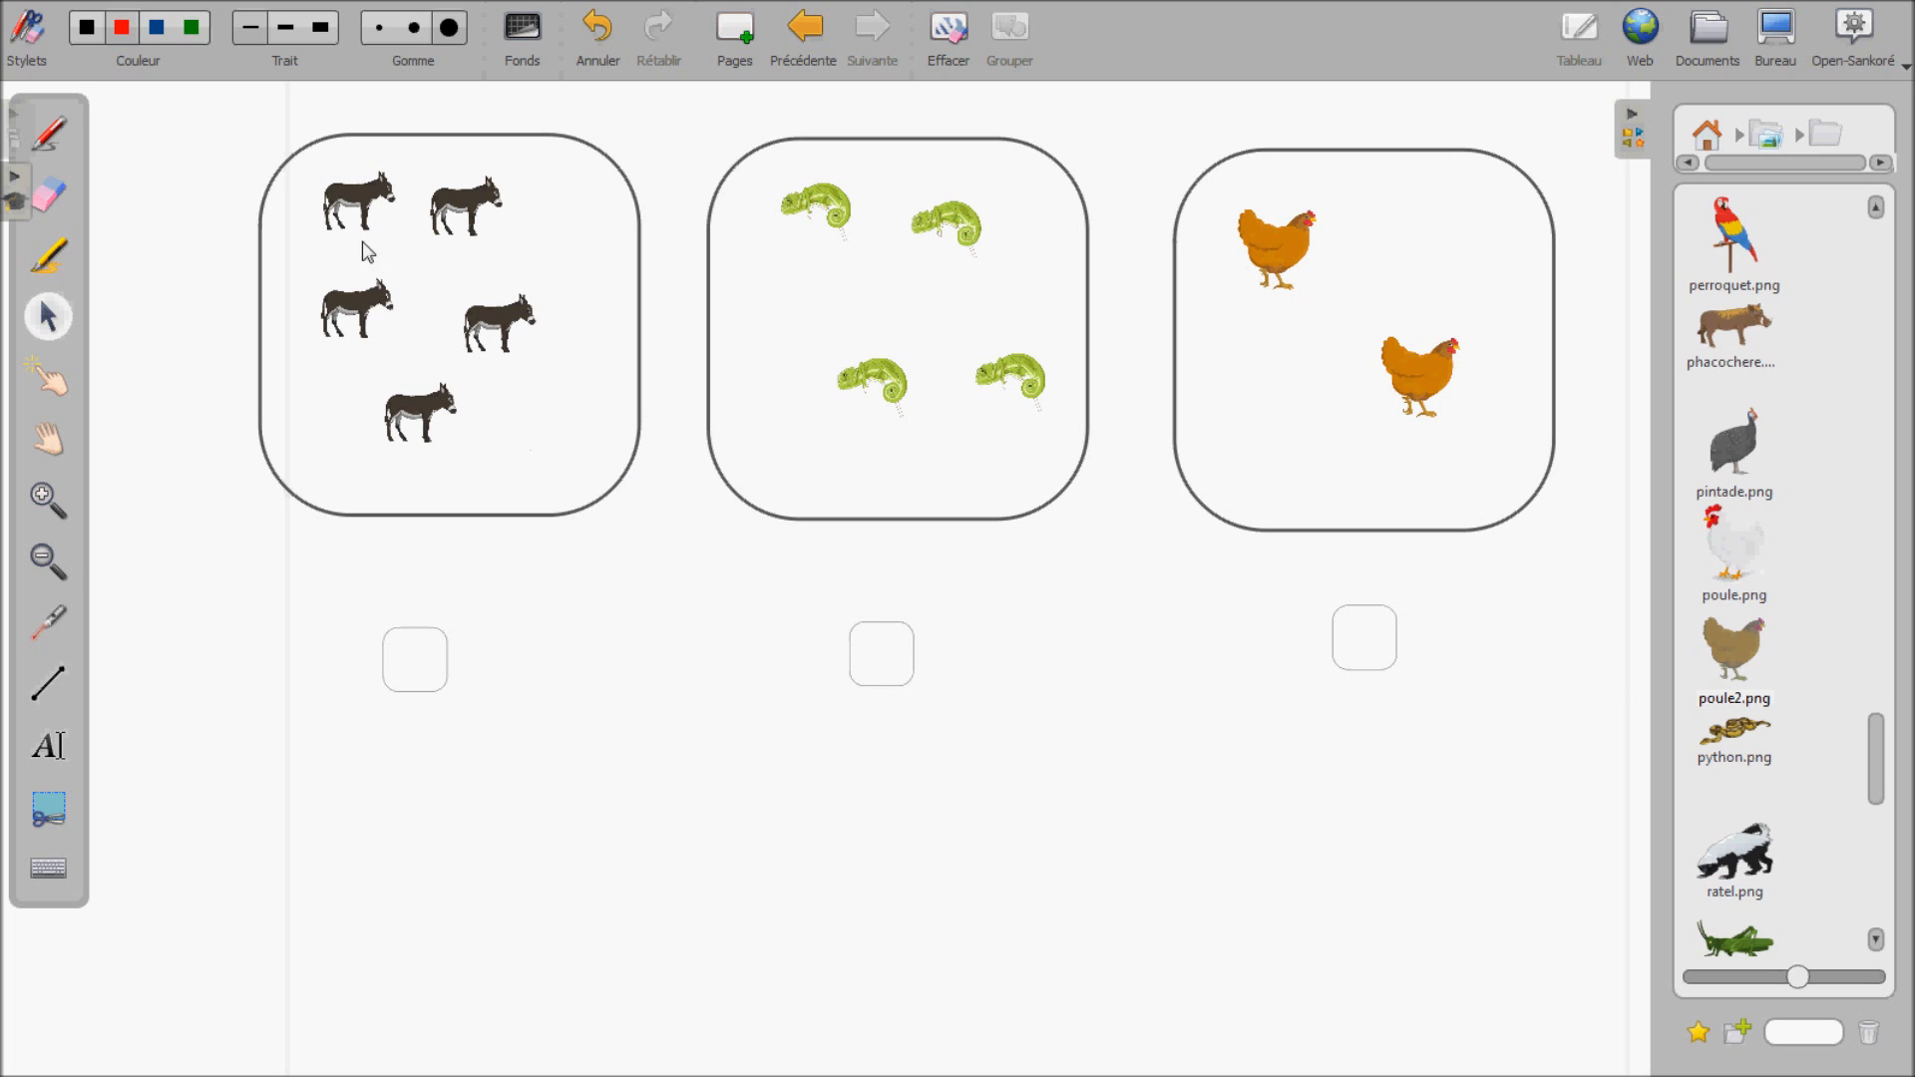
Lock the left large square with the donkeys and shift the middle large square slightly right and up around the chameleons.
click(388, 137)
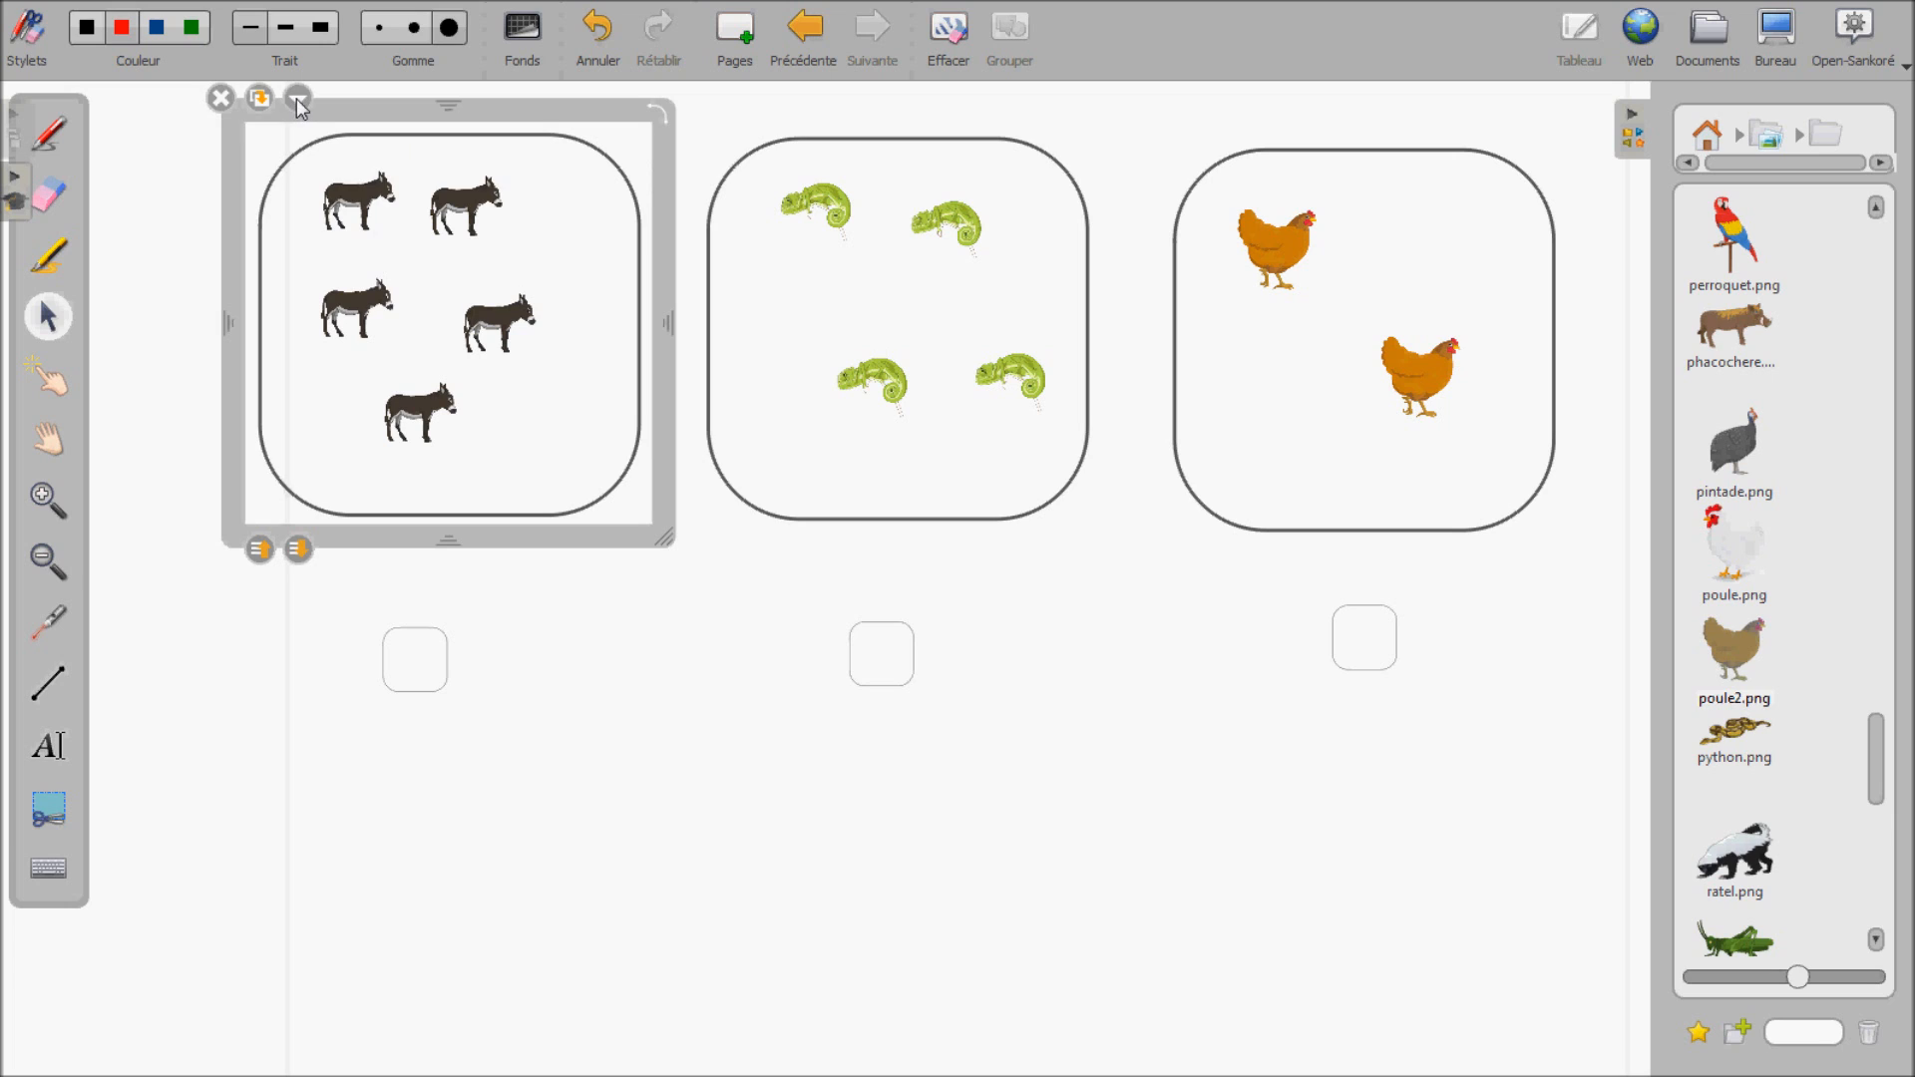
click(297, 98)
click(361, 122)
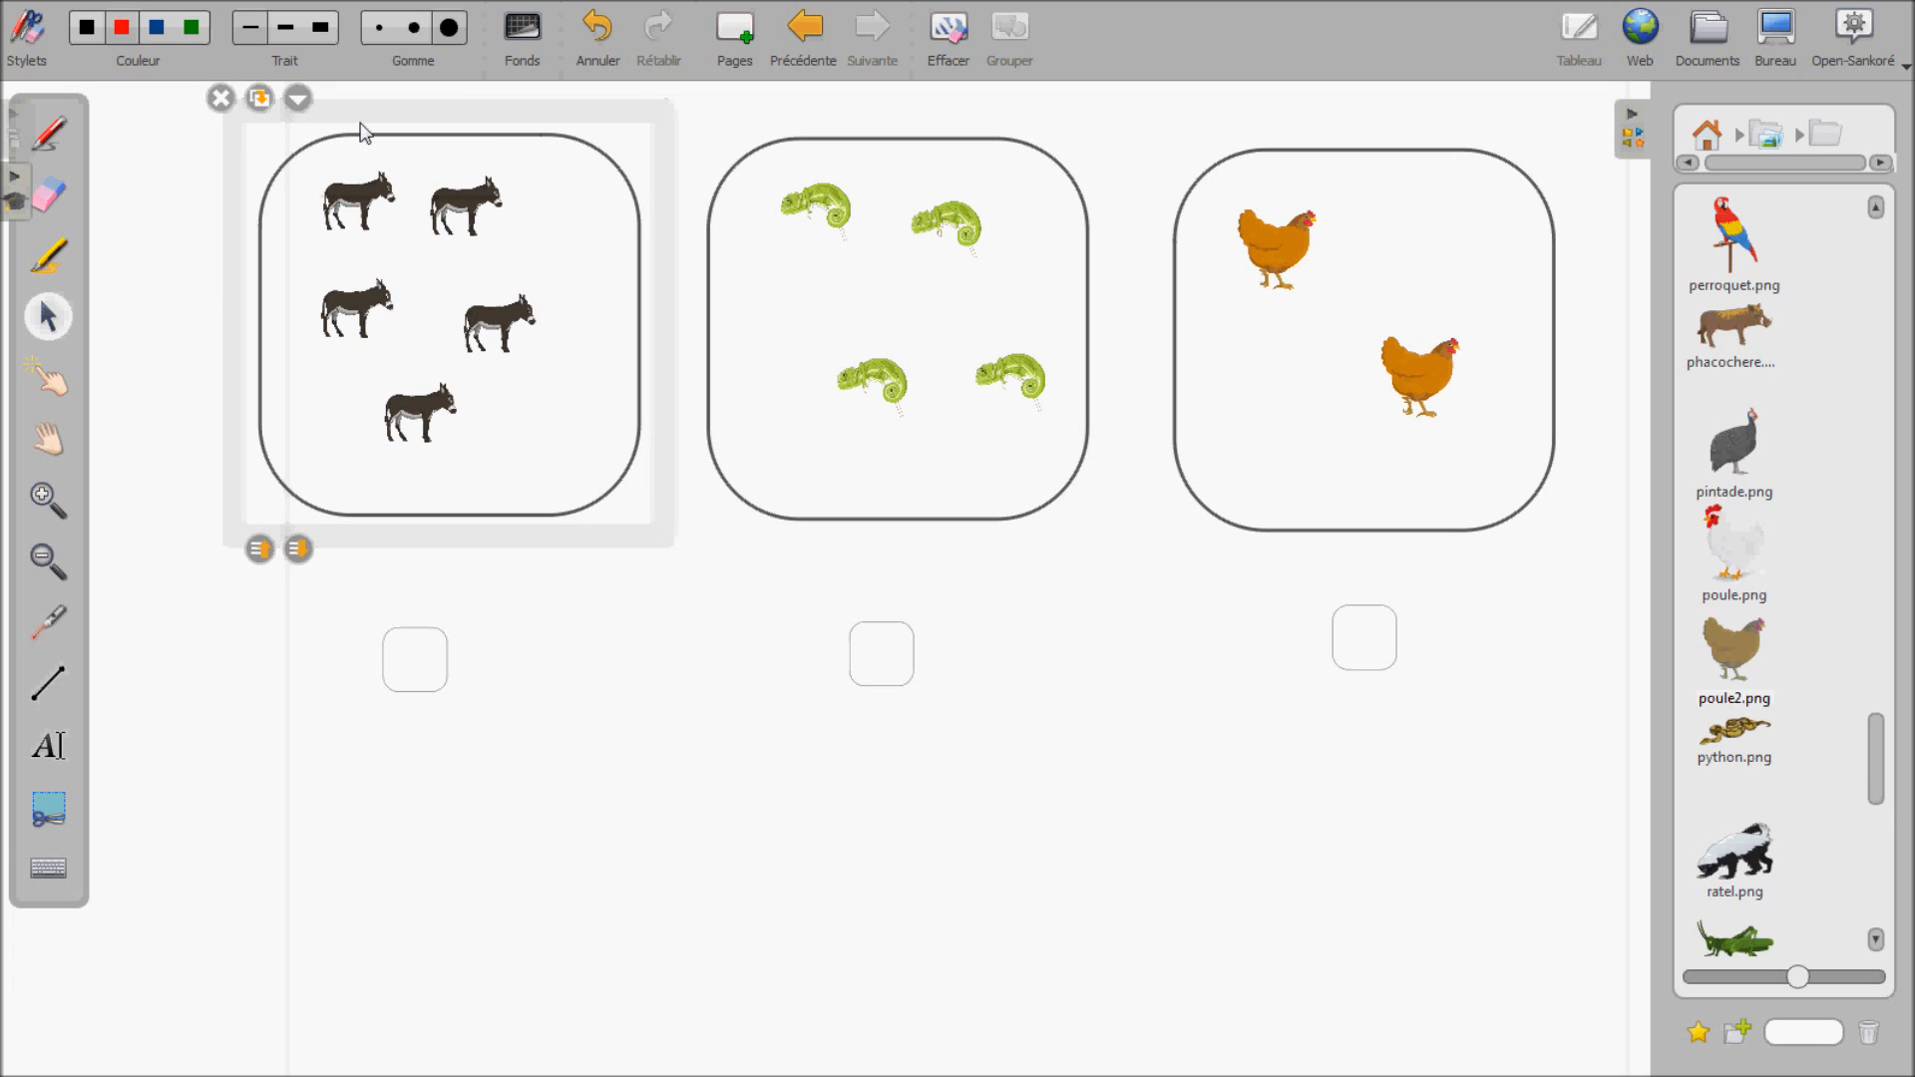
click(697, 670)
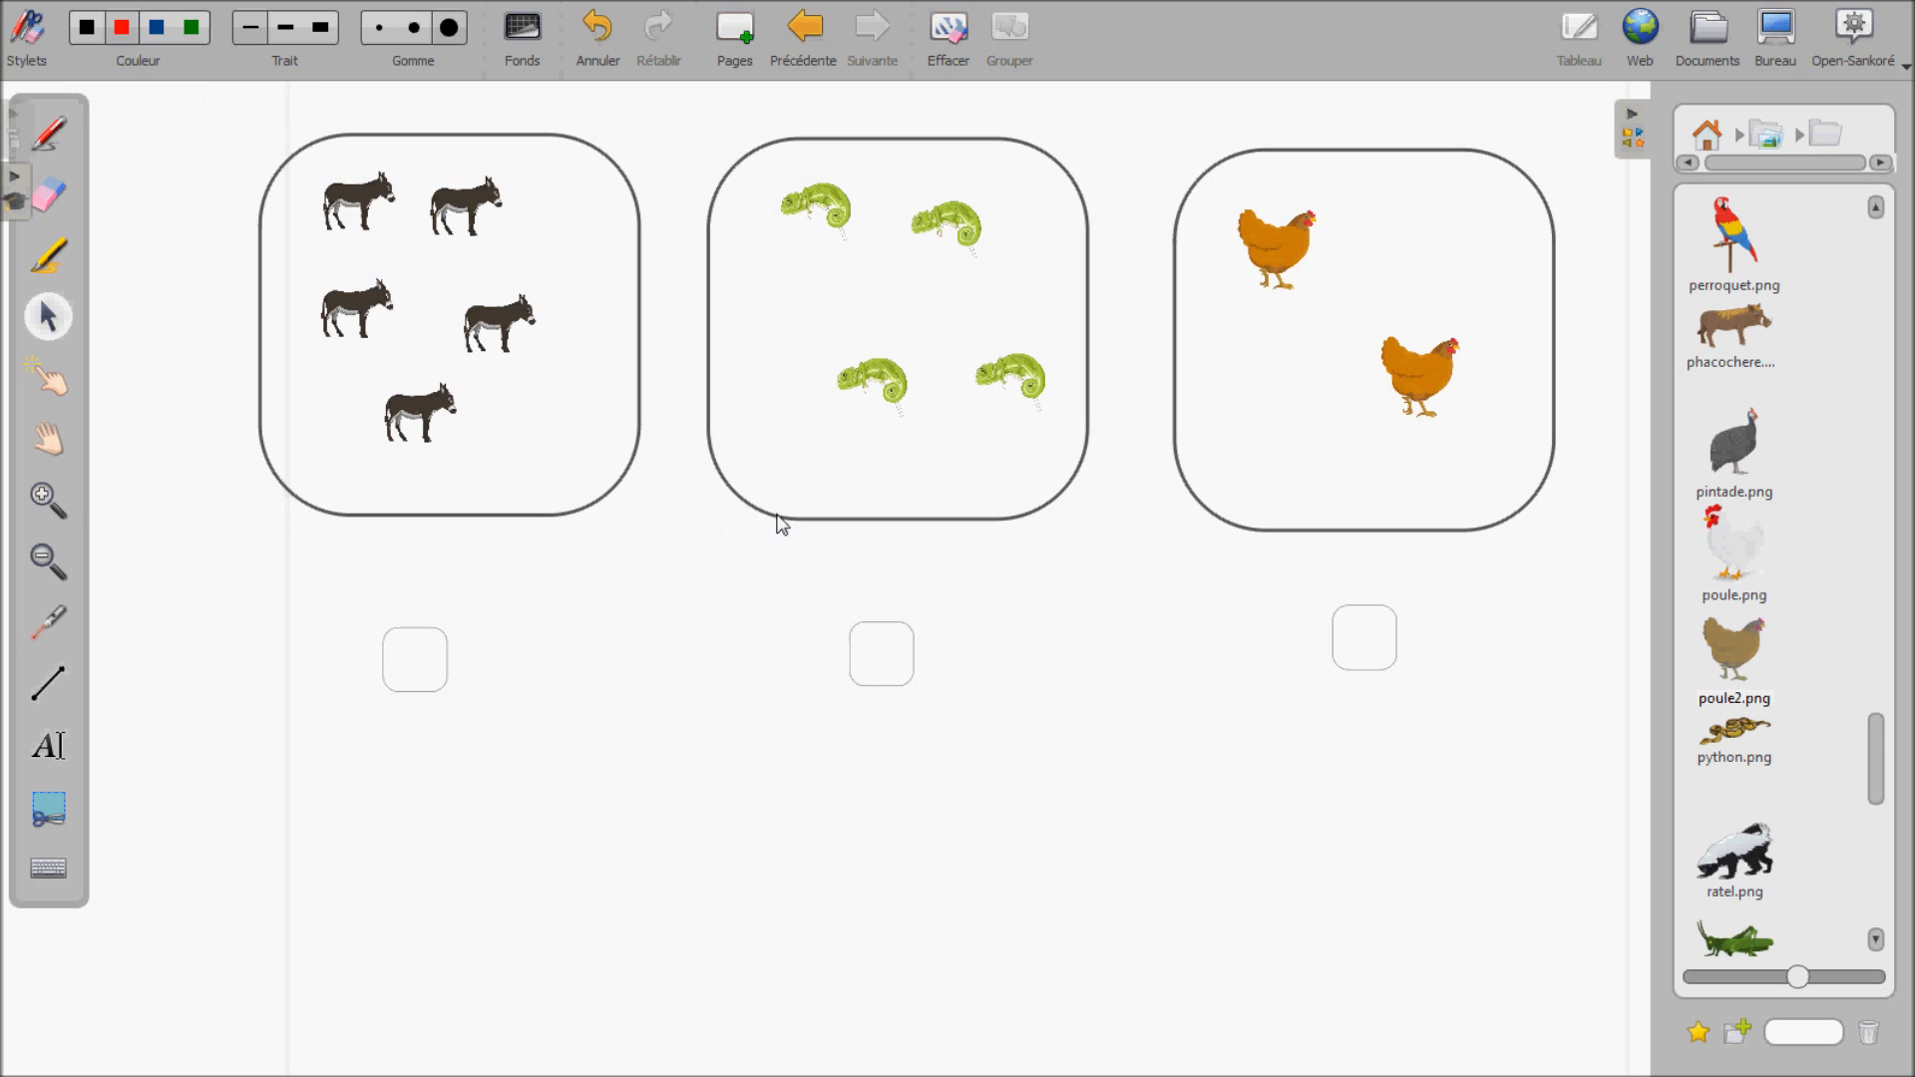
drag(784, 511, 798, 521)
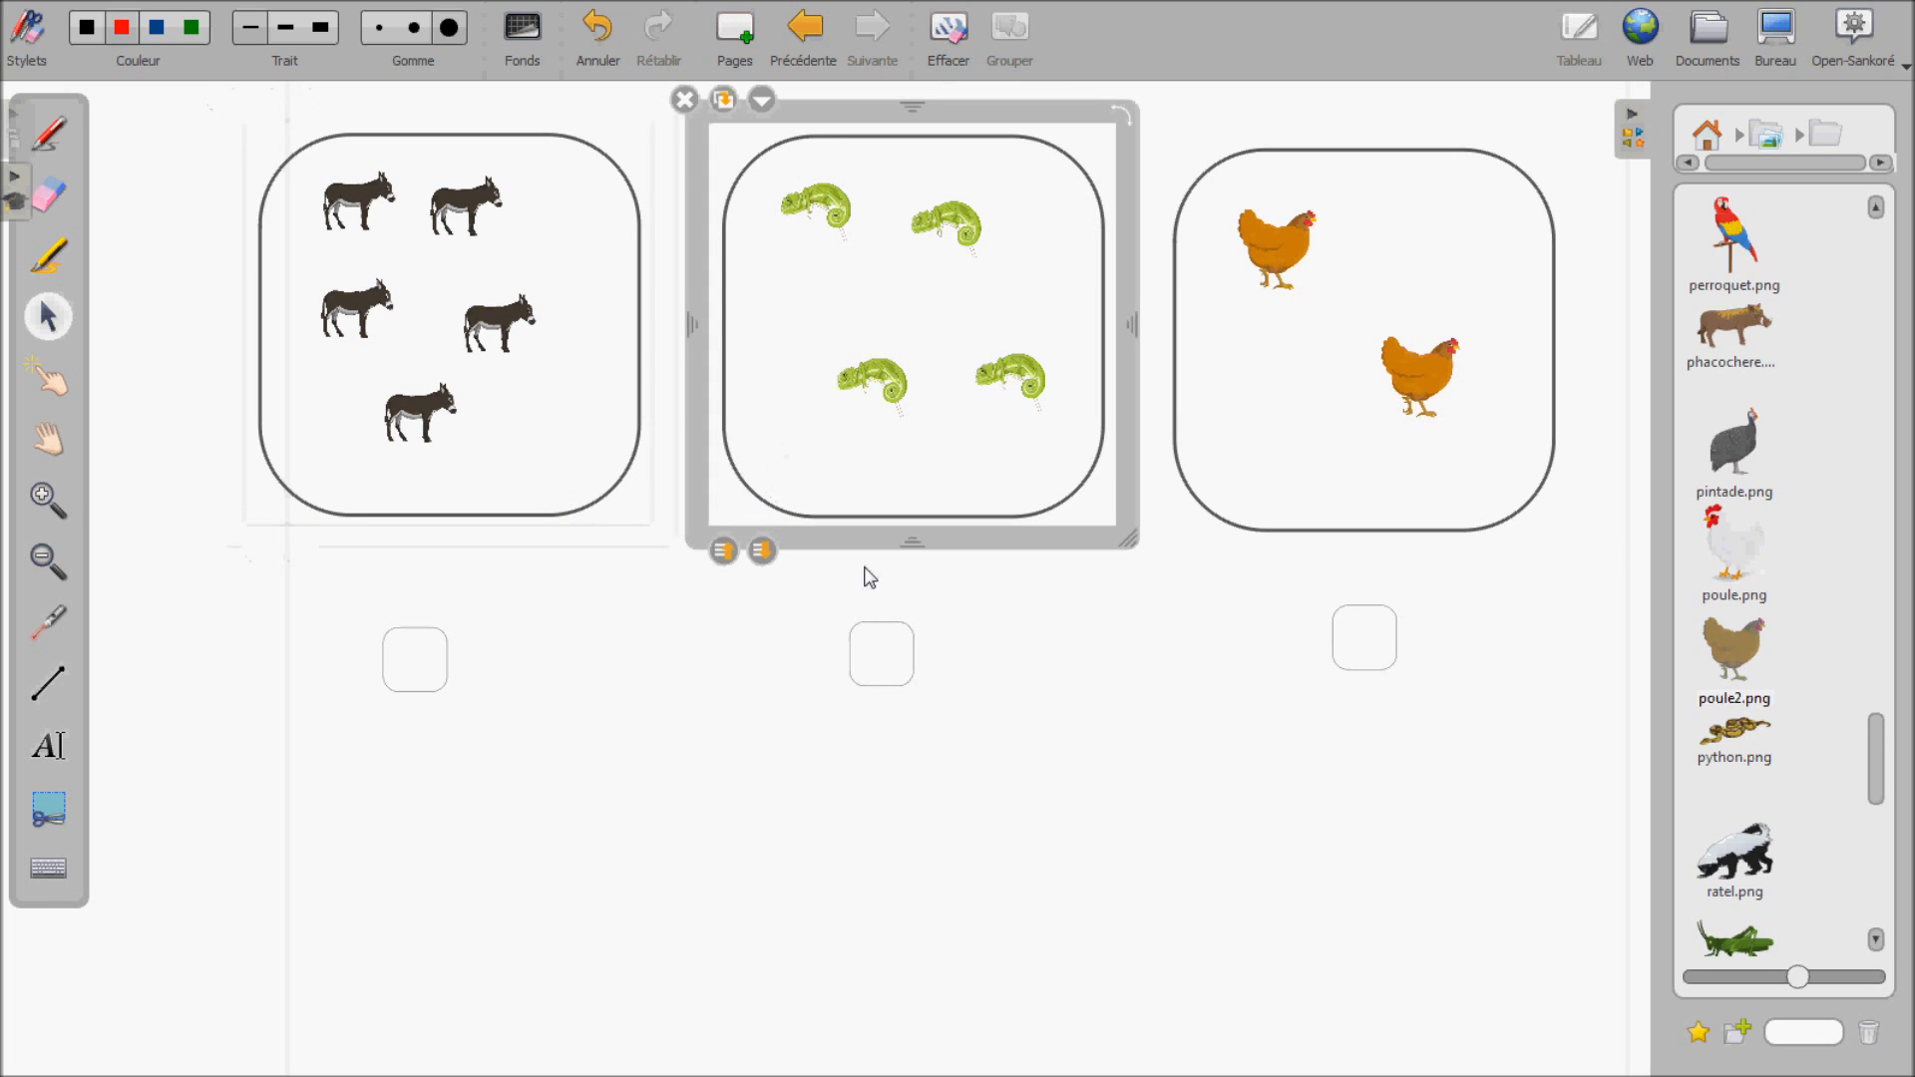
mouse_move(884, 526)
mouse_down()
mouse_move(864, 500)
mouse_move(880, 519)
mouse_up()
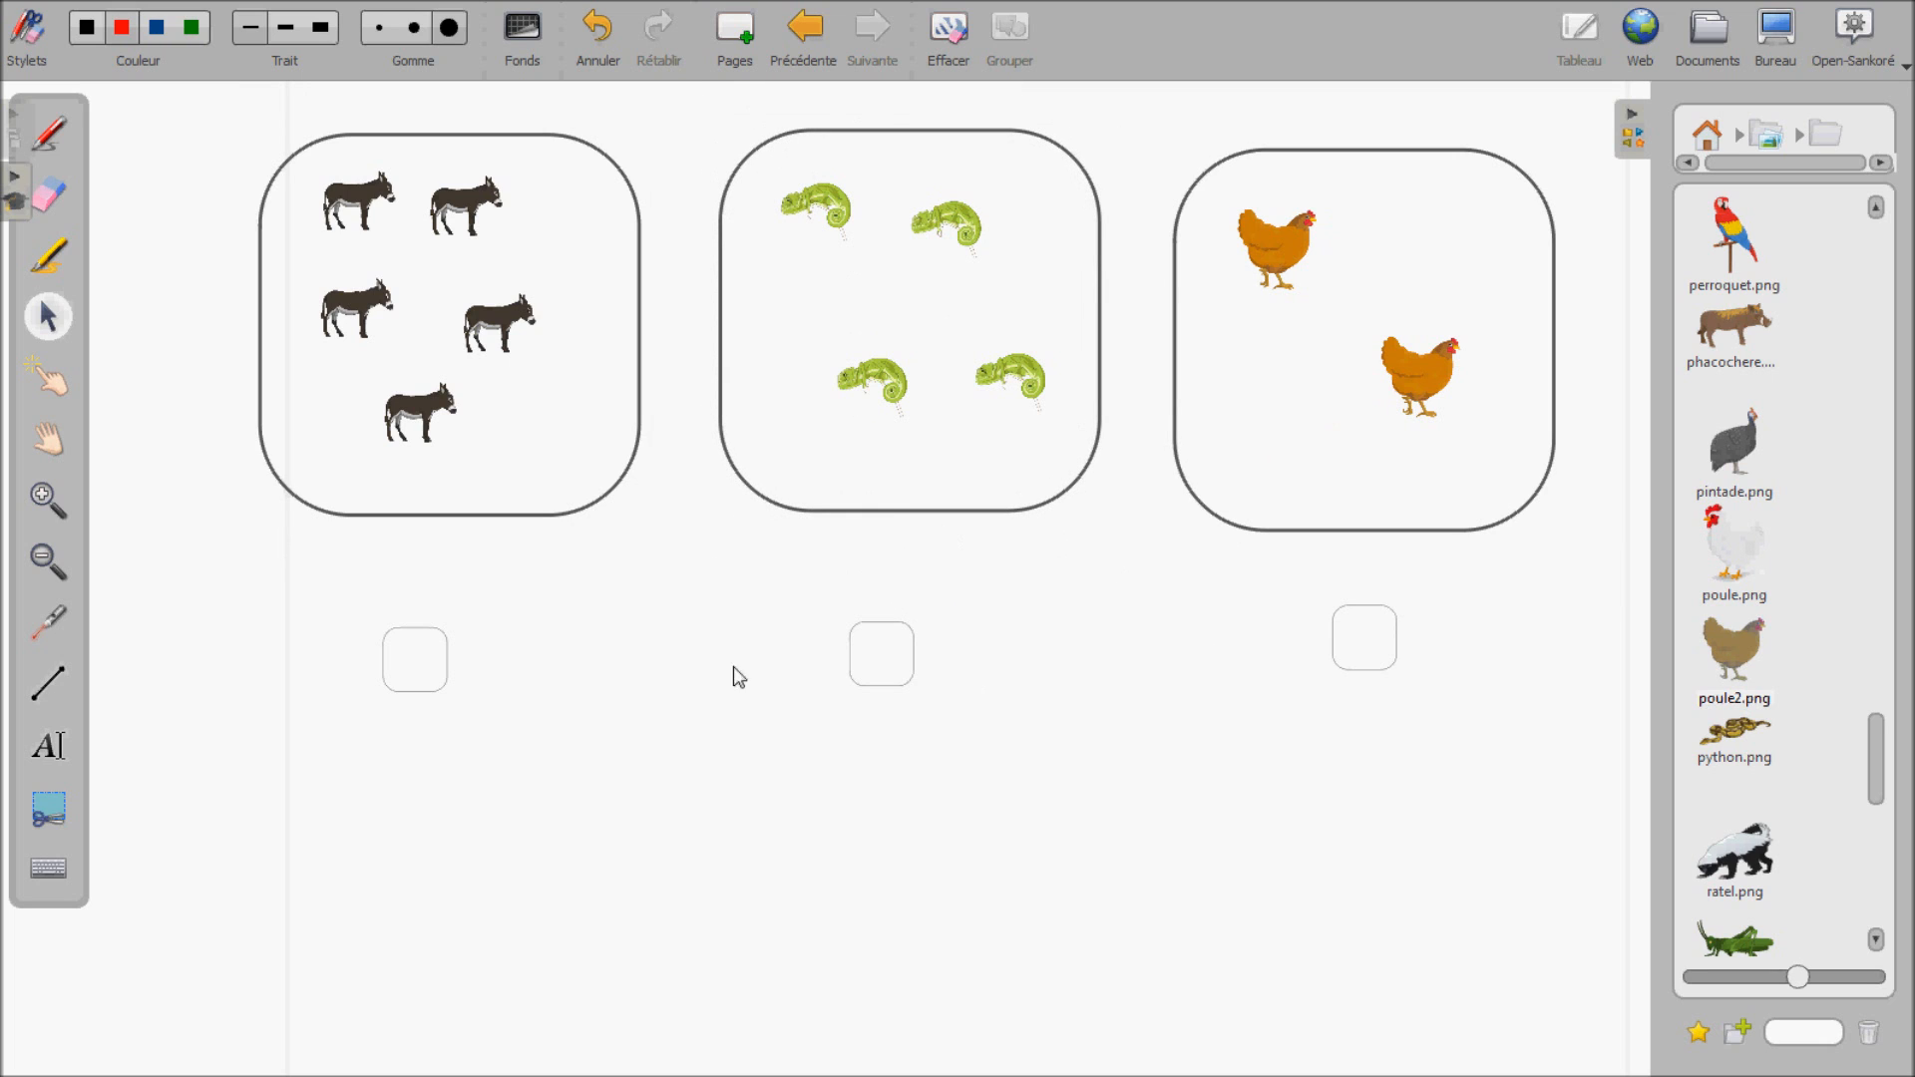
click(419, 646)
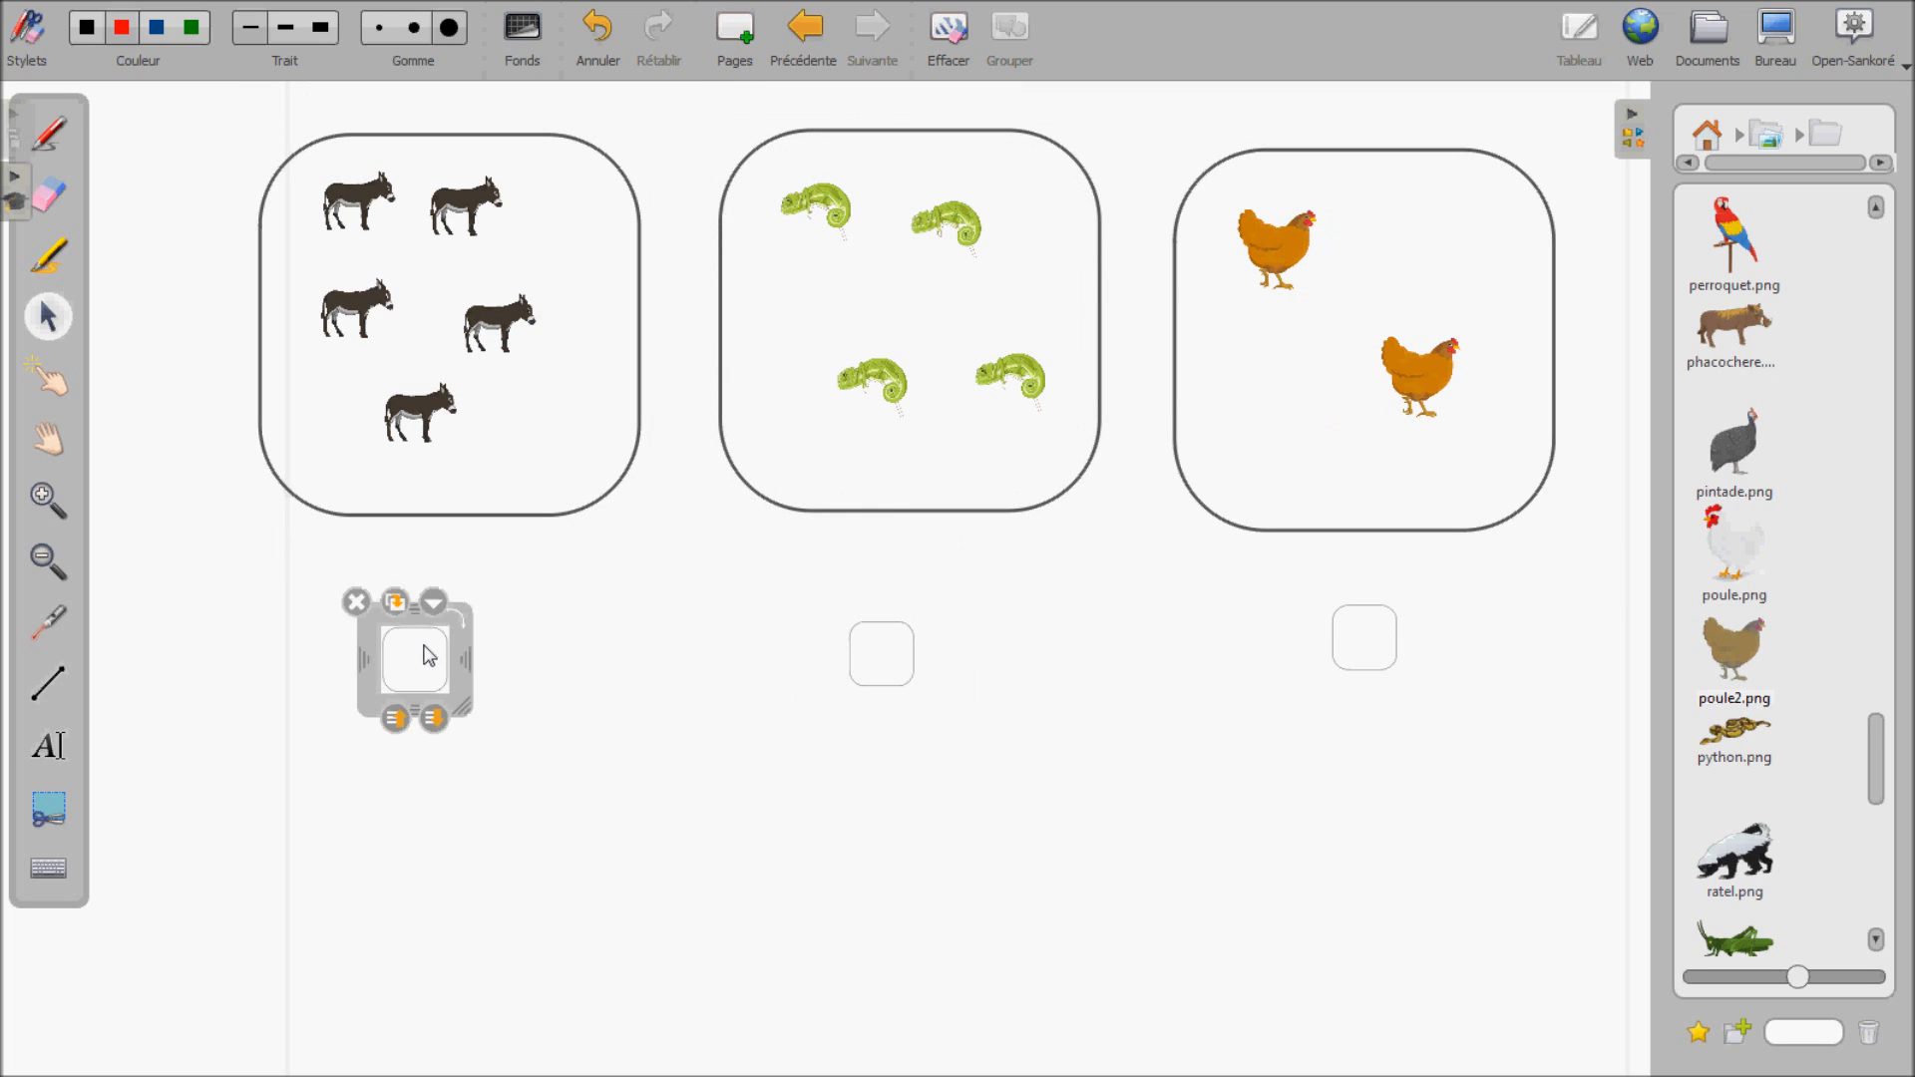
click(397, 604)
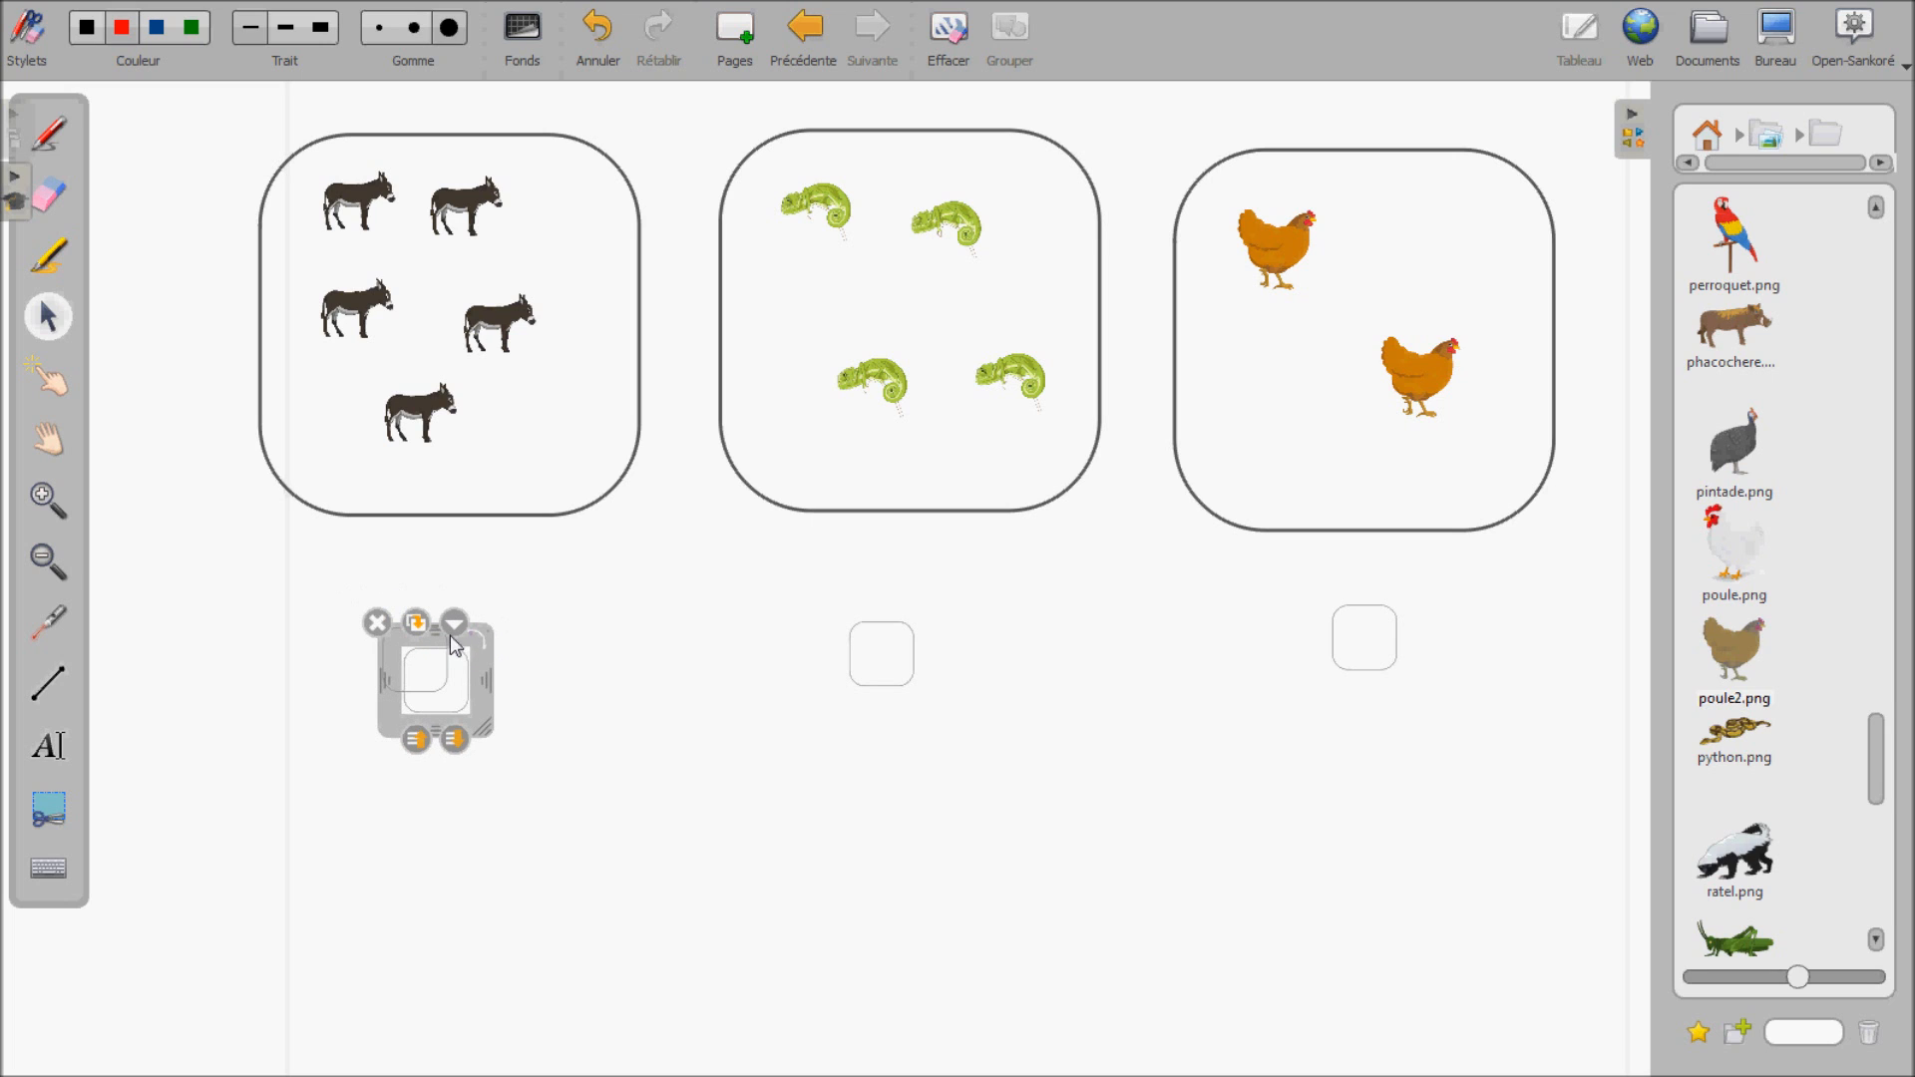
click(600, 30)
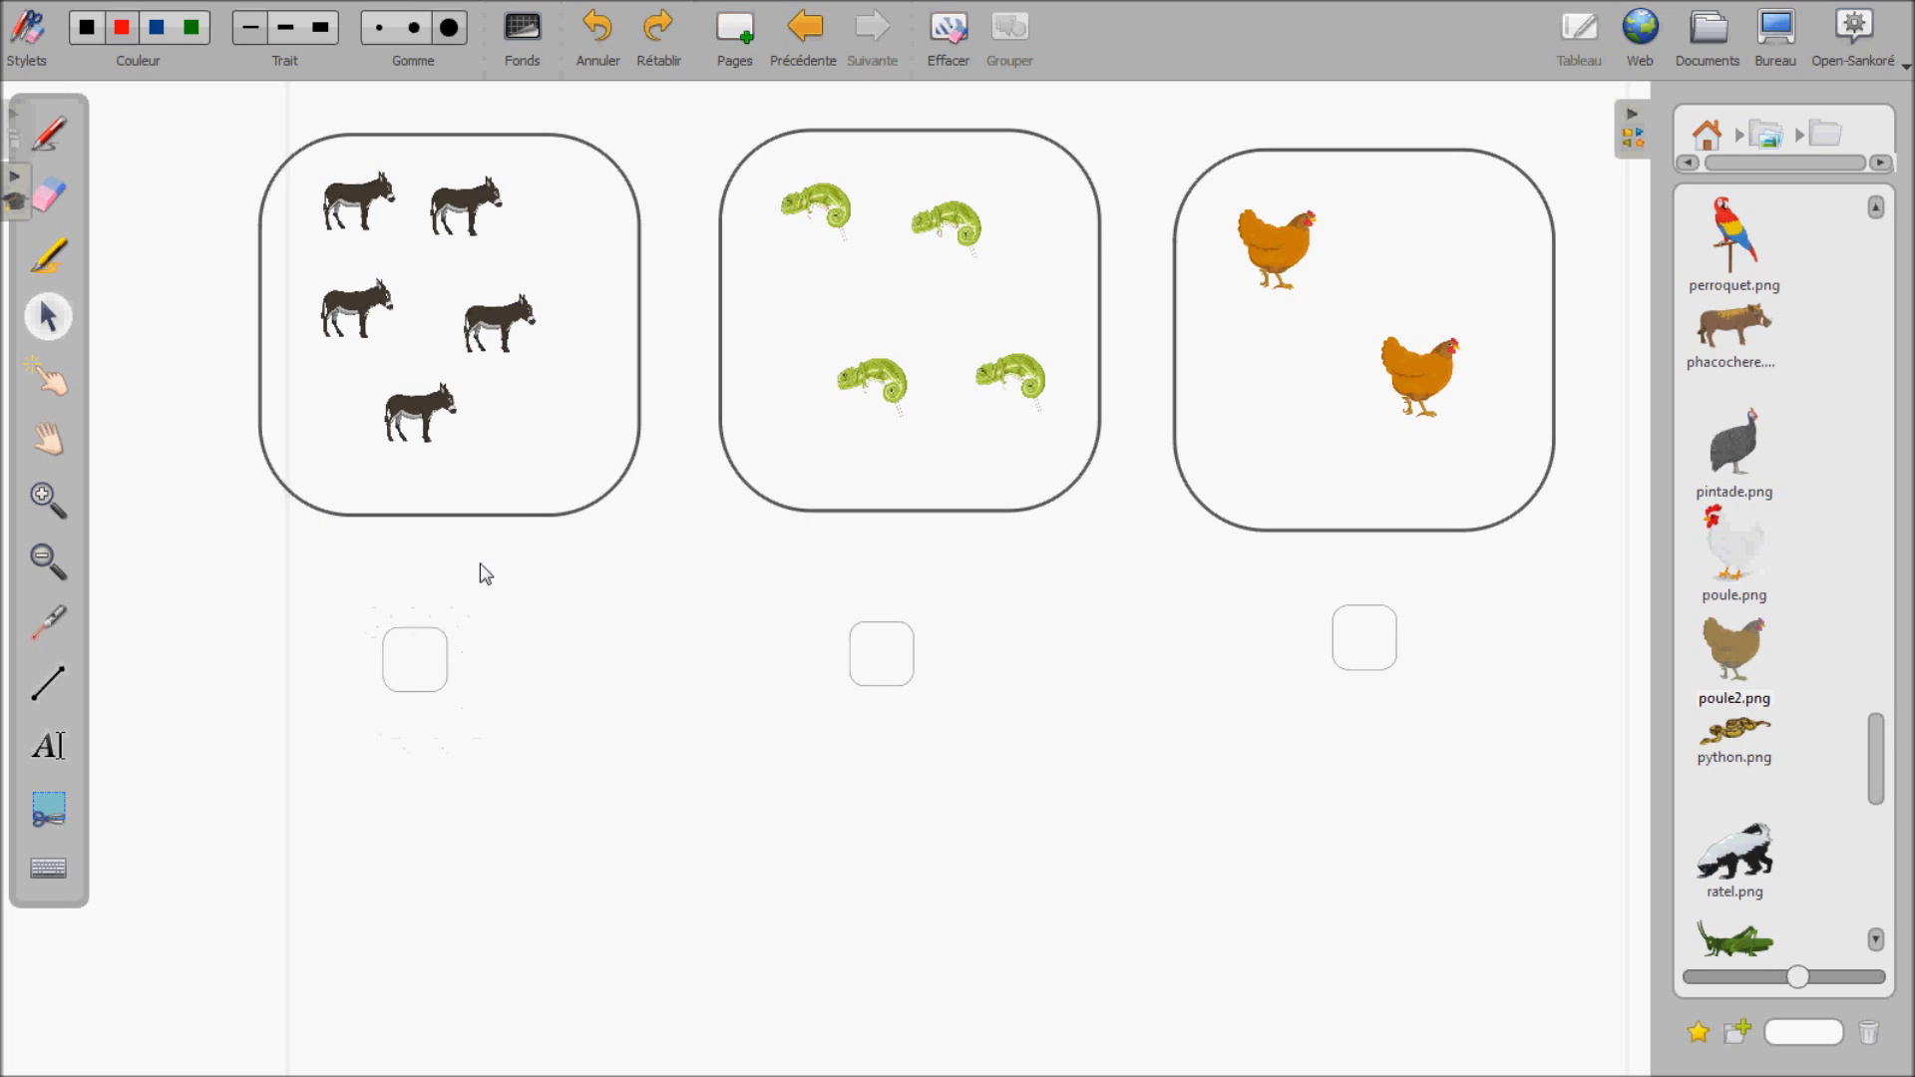
Lock the answer box below the donkeys and move the middle answer box slightly up and to the right.
click(415, 684)
click(435, 603)
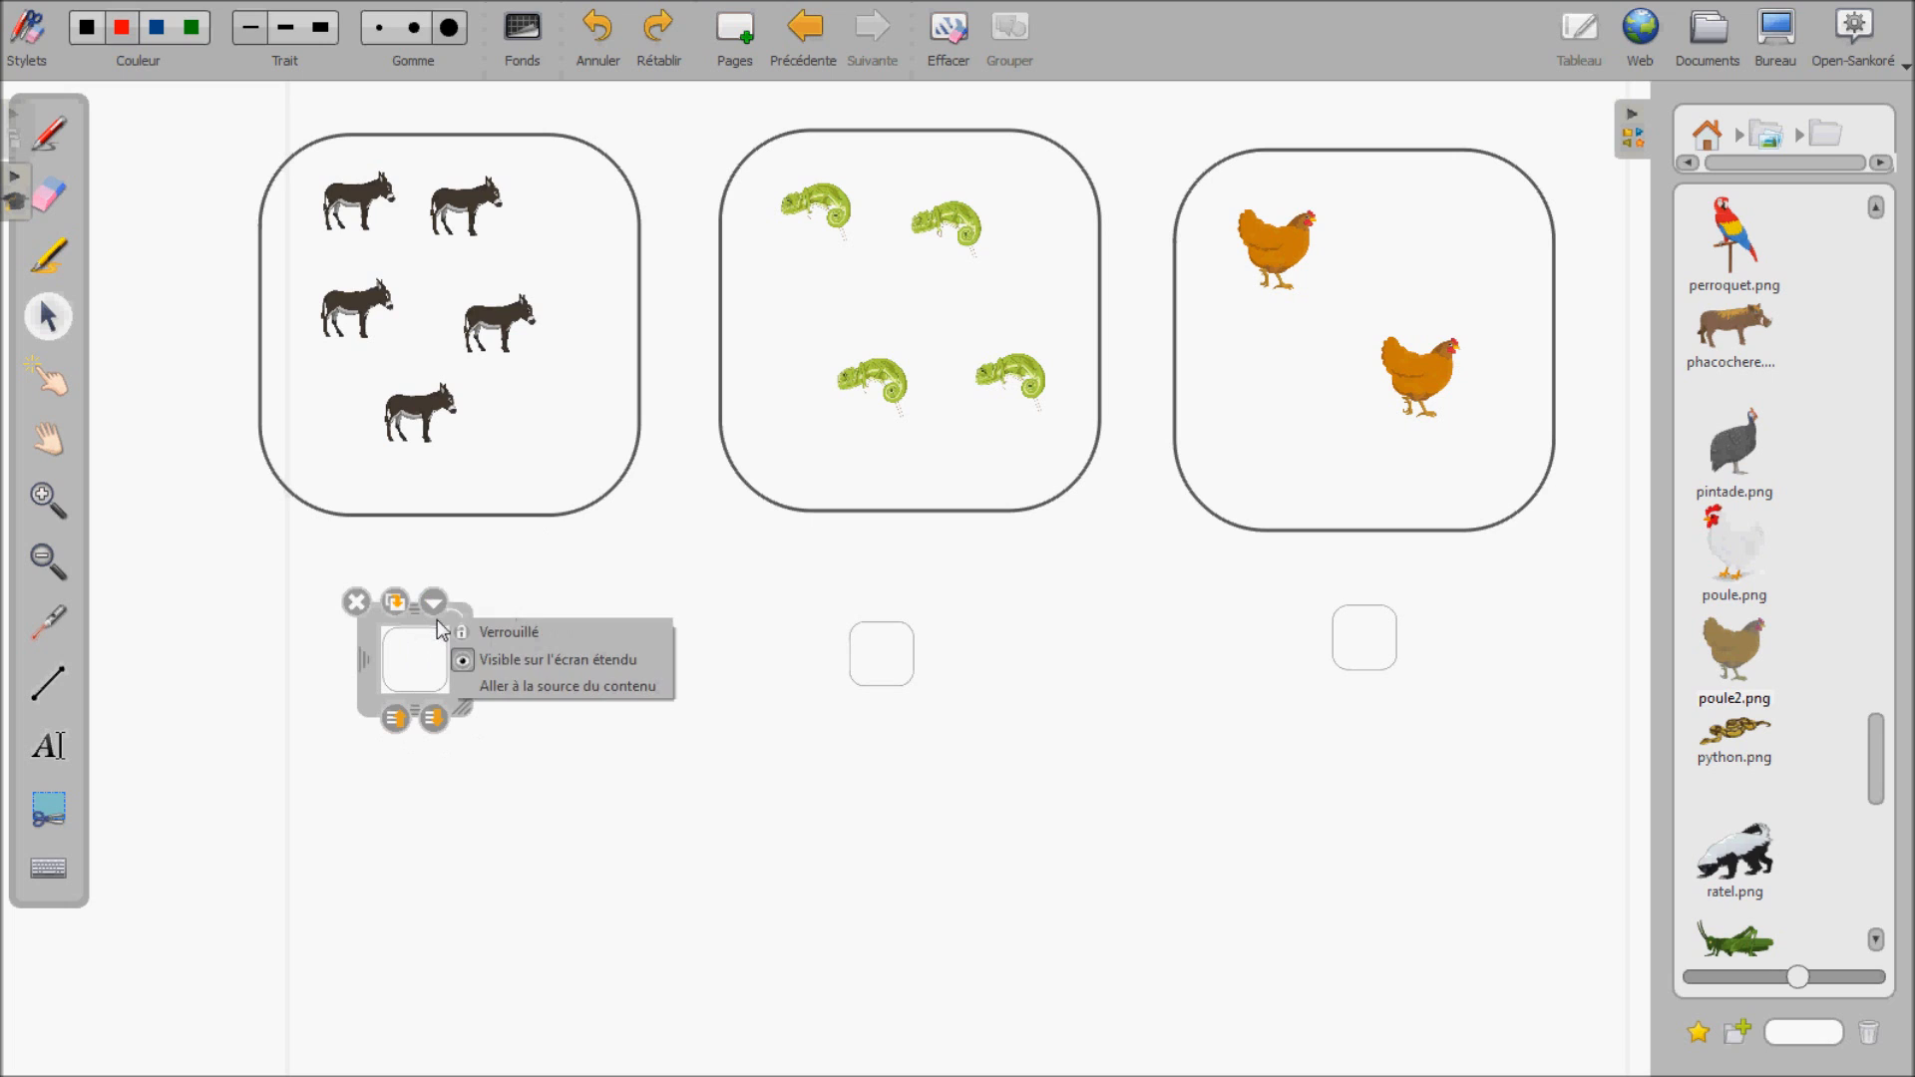
click(485, 632)
click(540, 718)
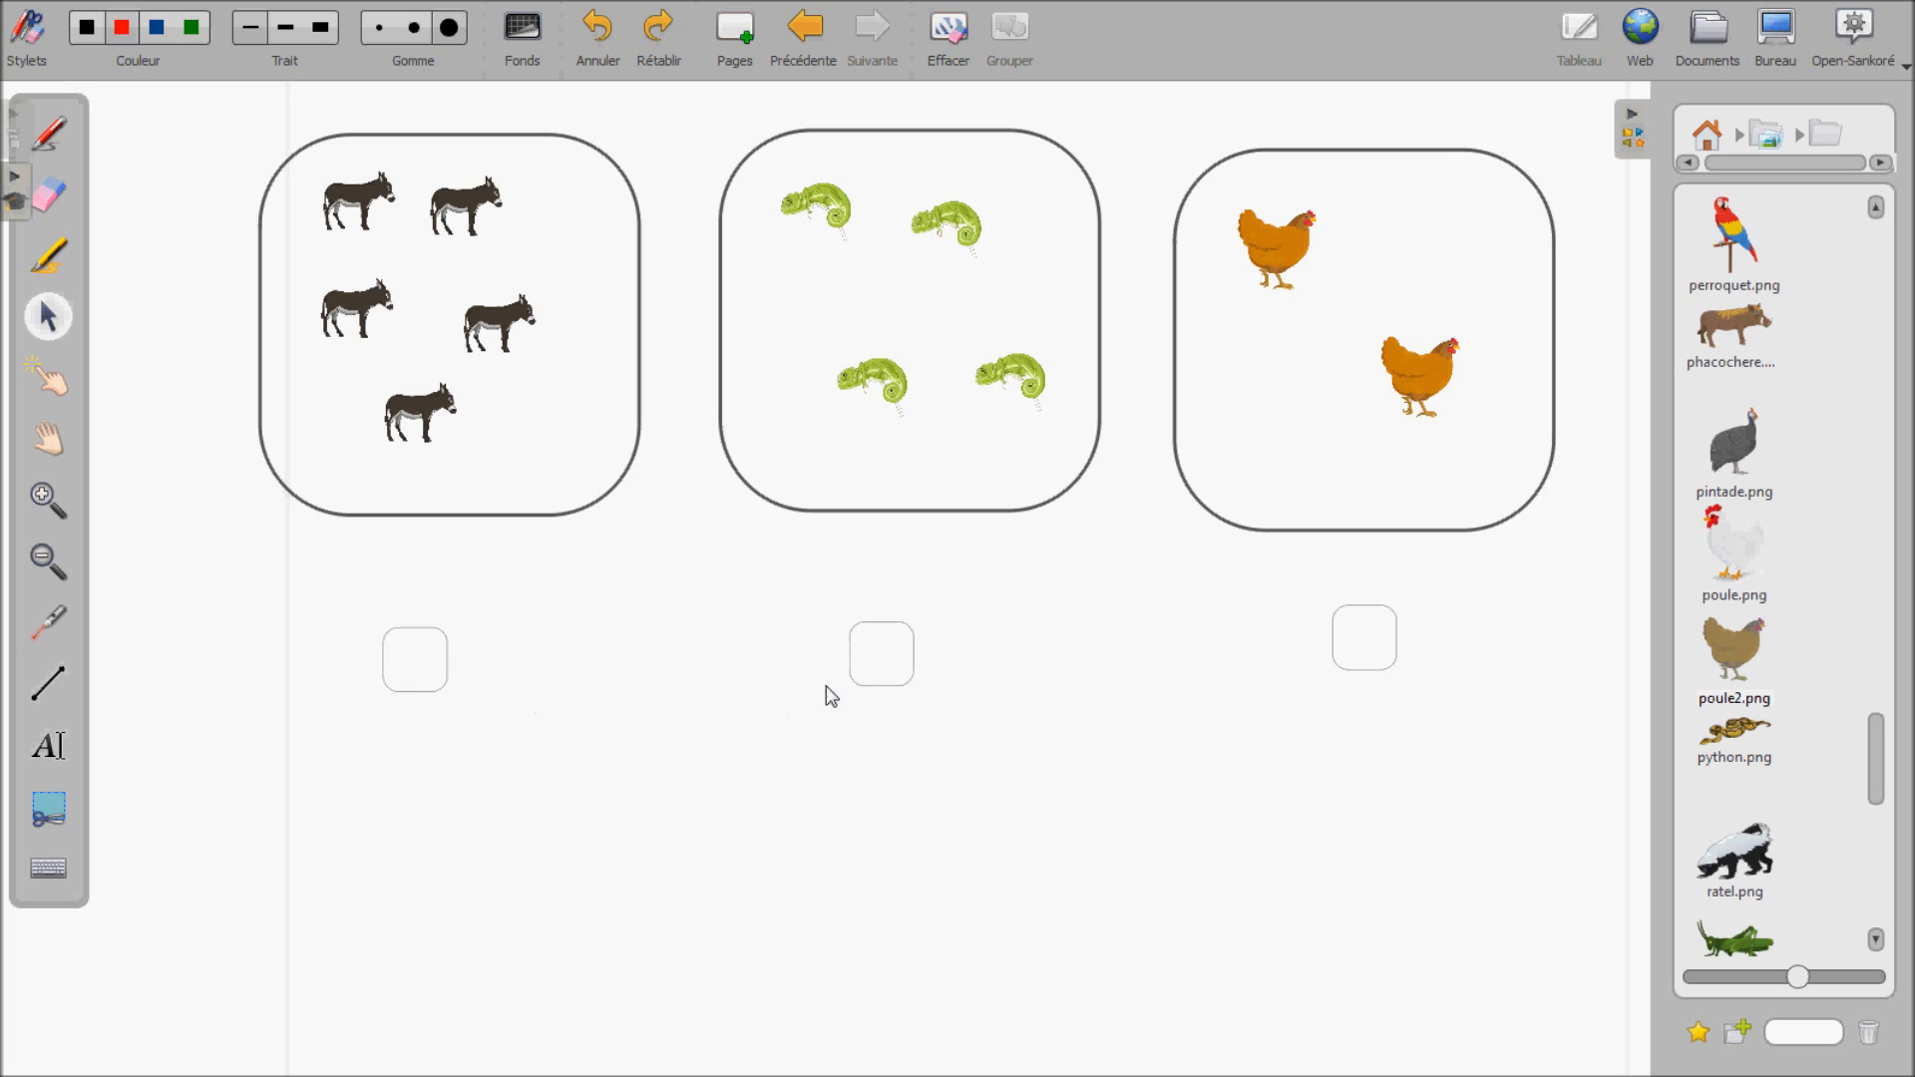
drag(858, 689, 885, 646)
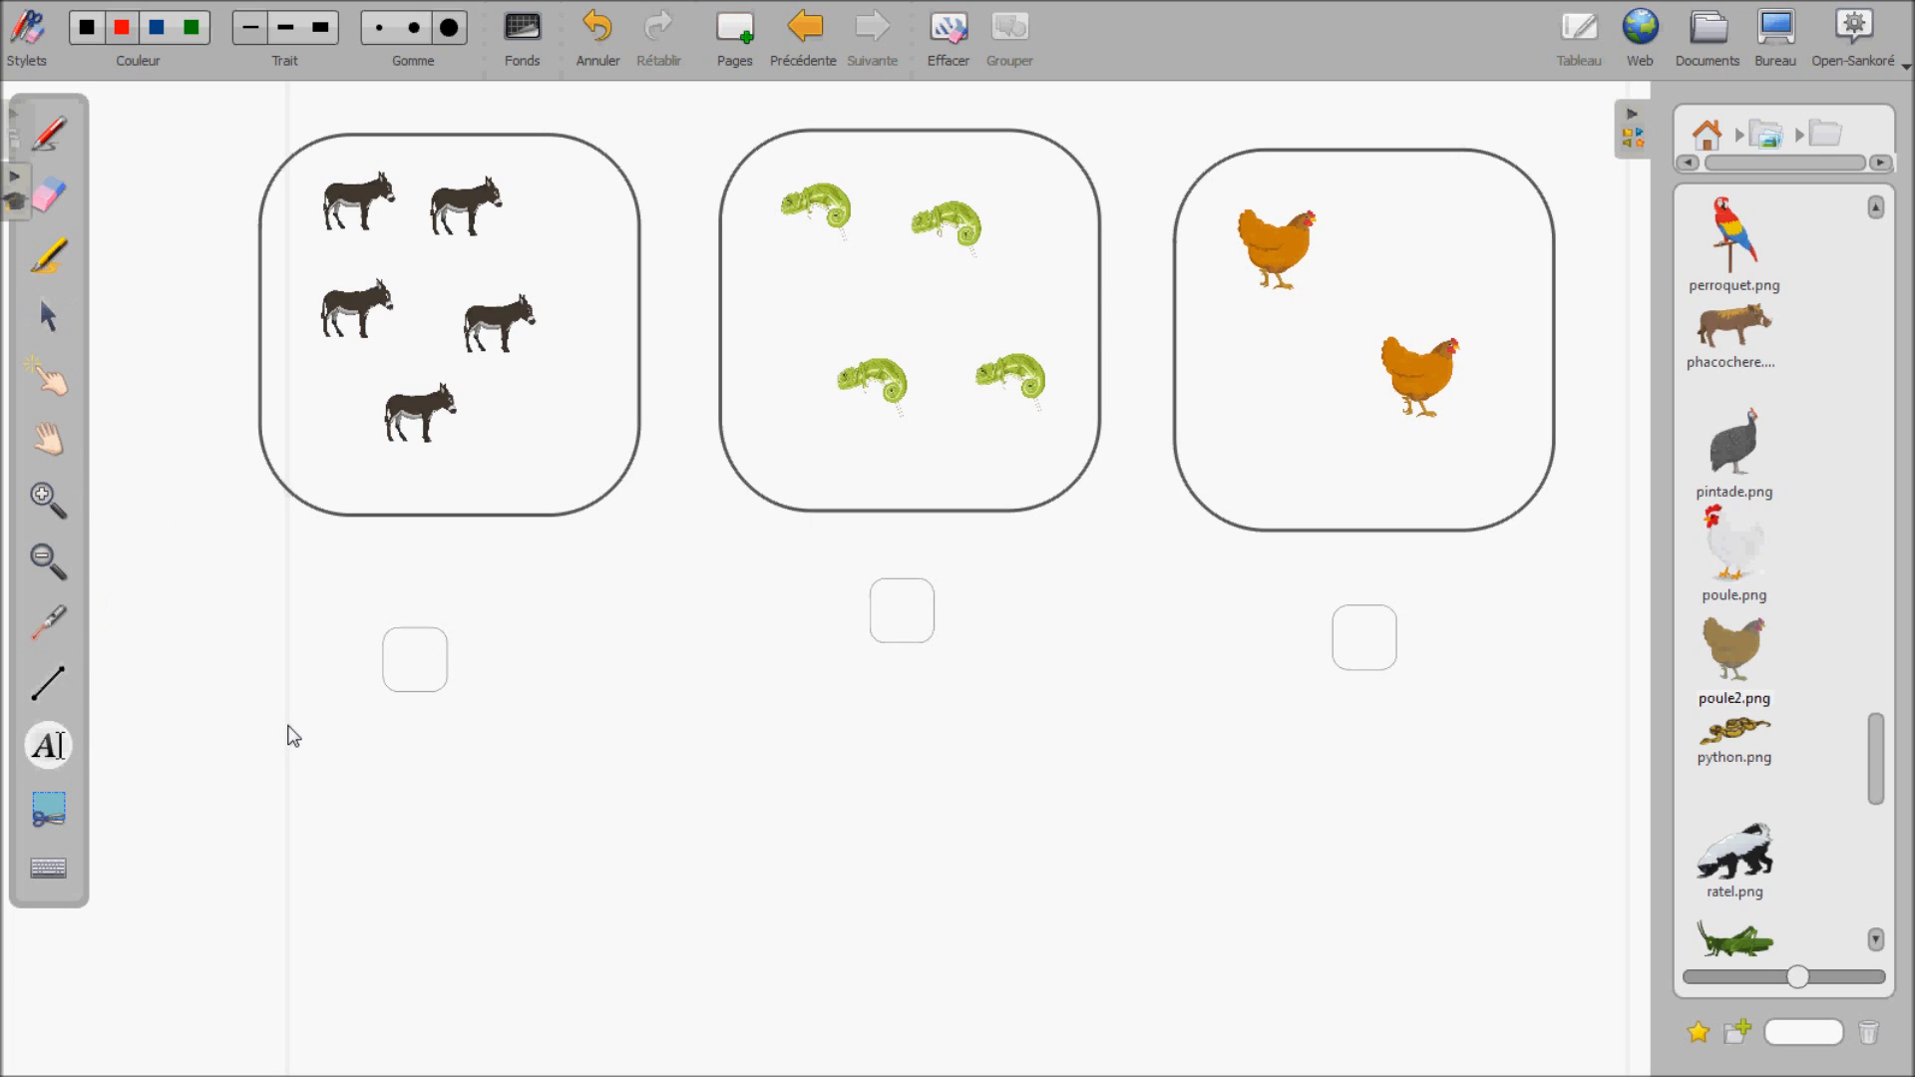
Handwrite the answer 5 in red with the pen inside the answer box below the donkeys.
click(62, 143)
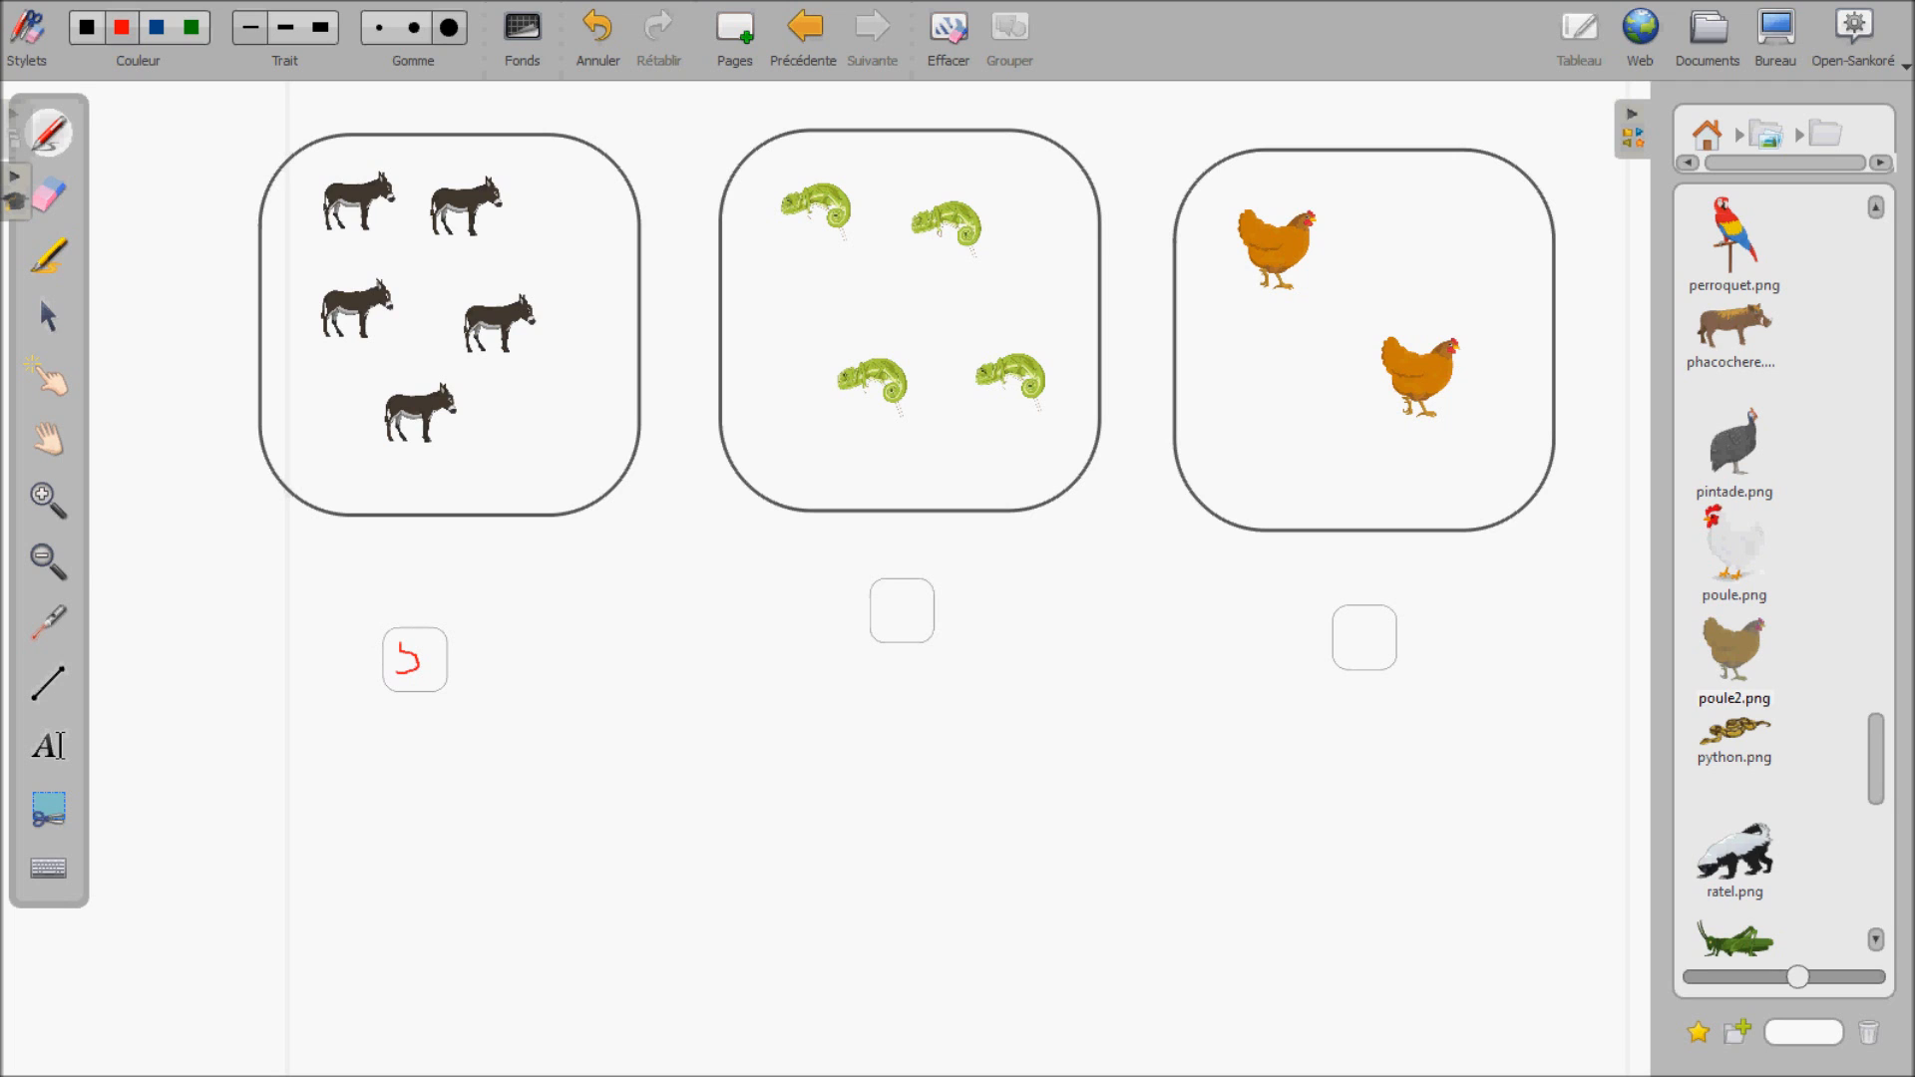
drag(391, 655, 401, 642)
Add a new page and place a large empty rounded square from the shapes library on it.
click(735, 30)
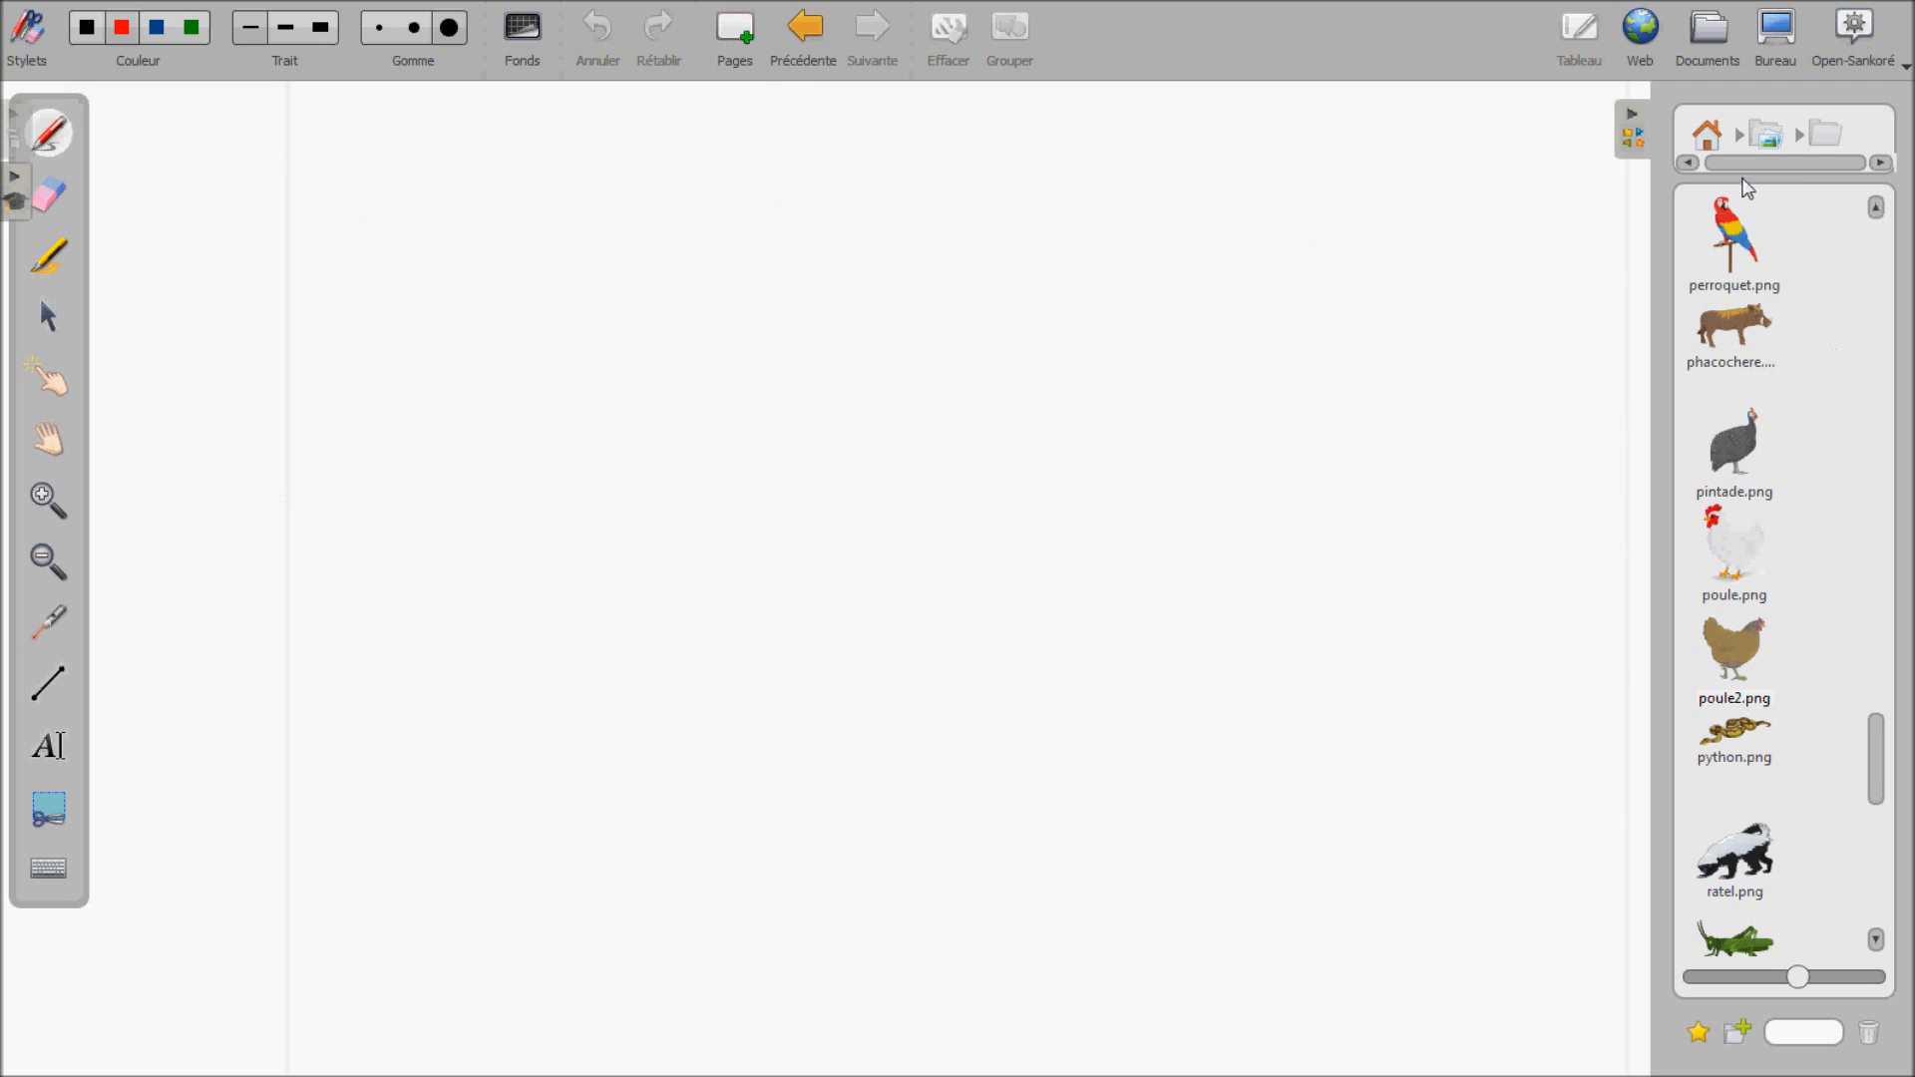
click(1714, 136)
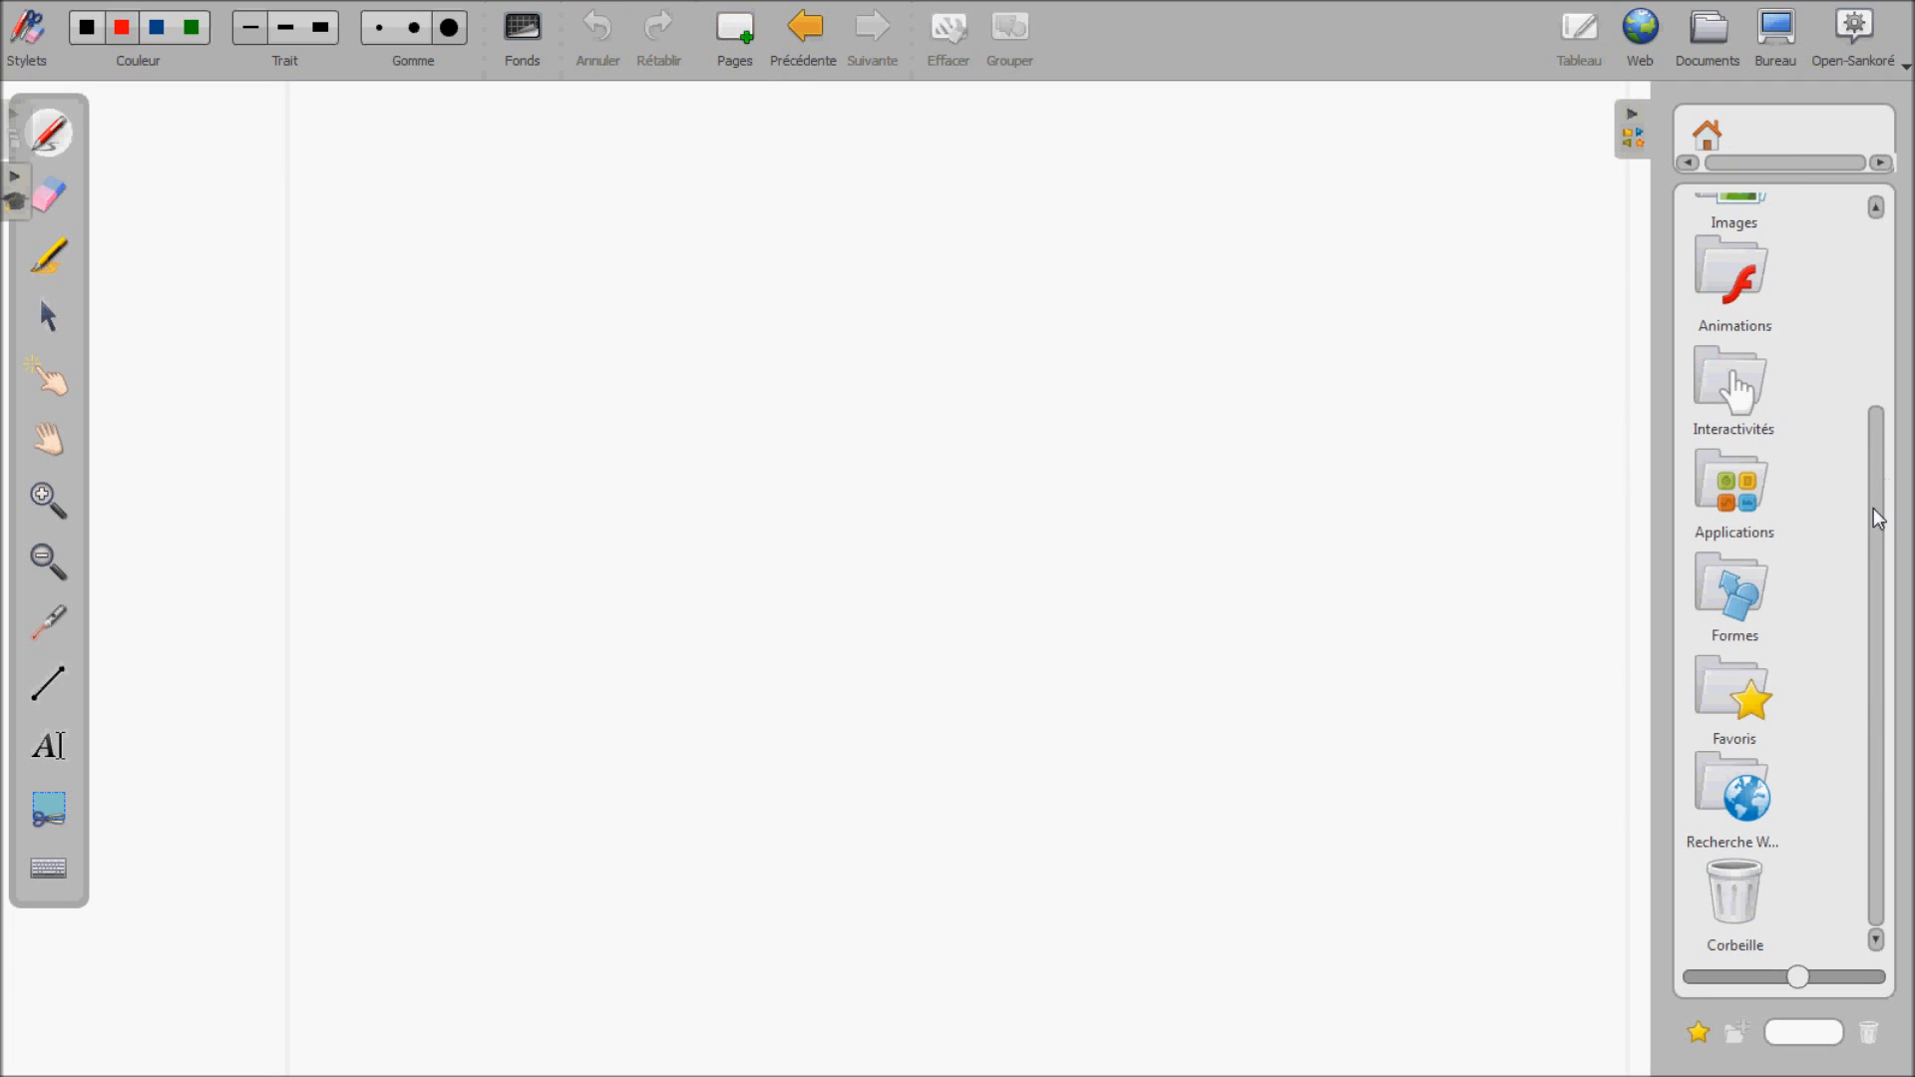
click(1736, 619)
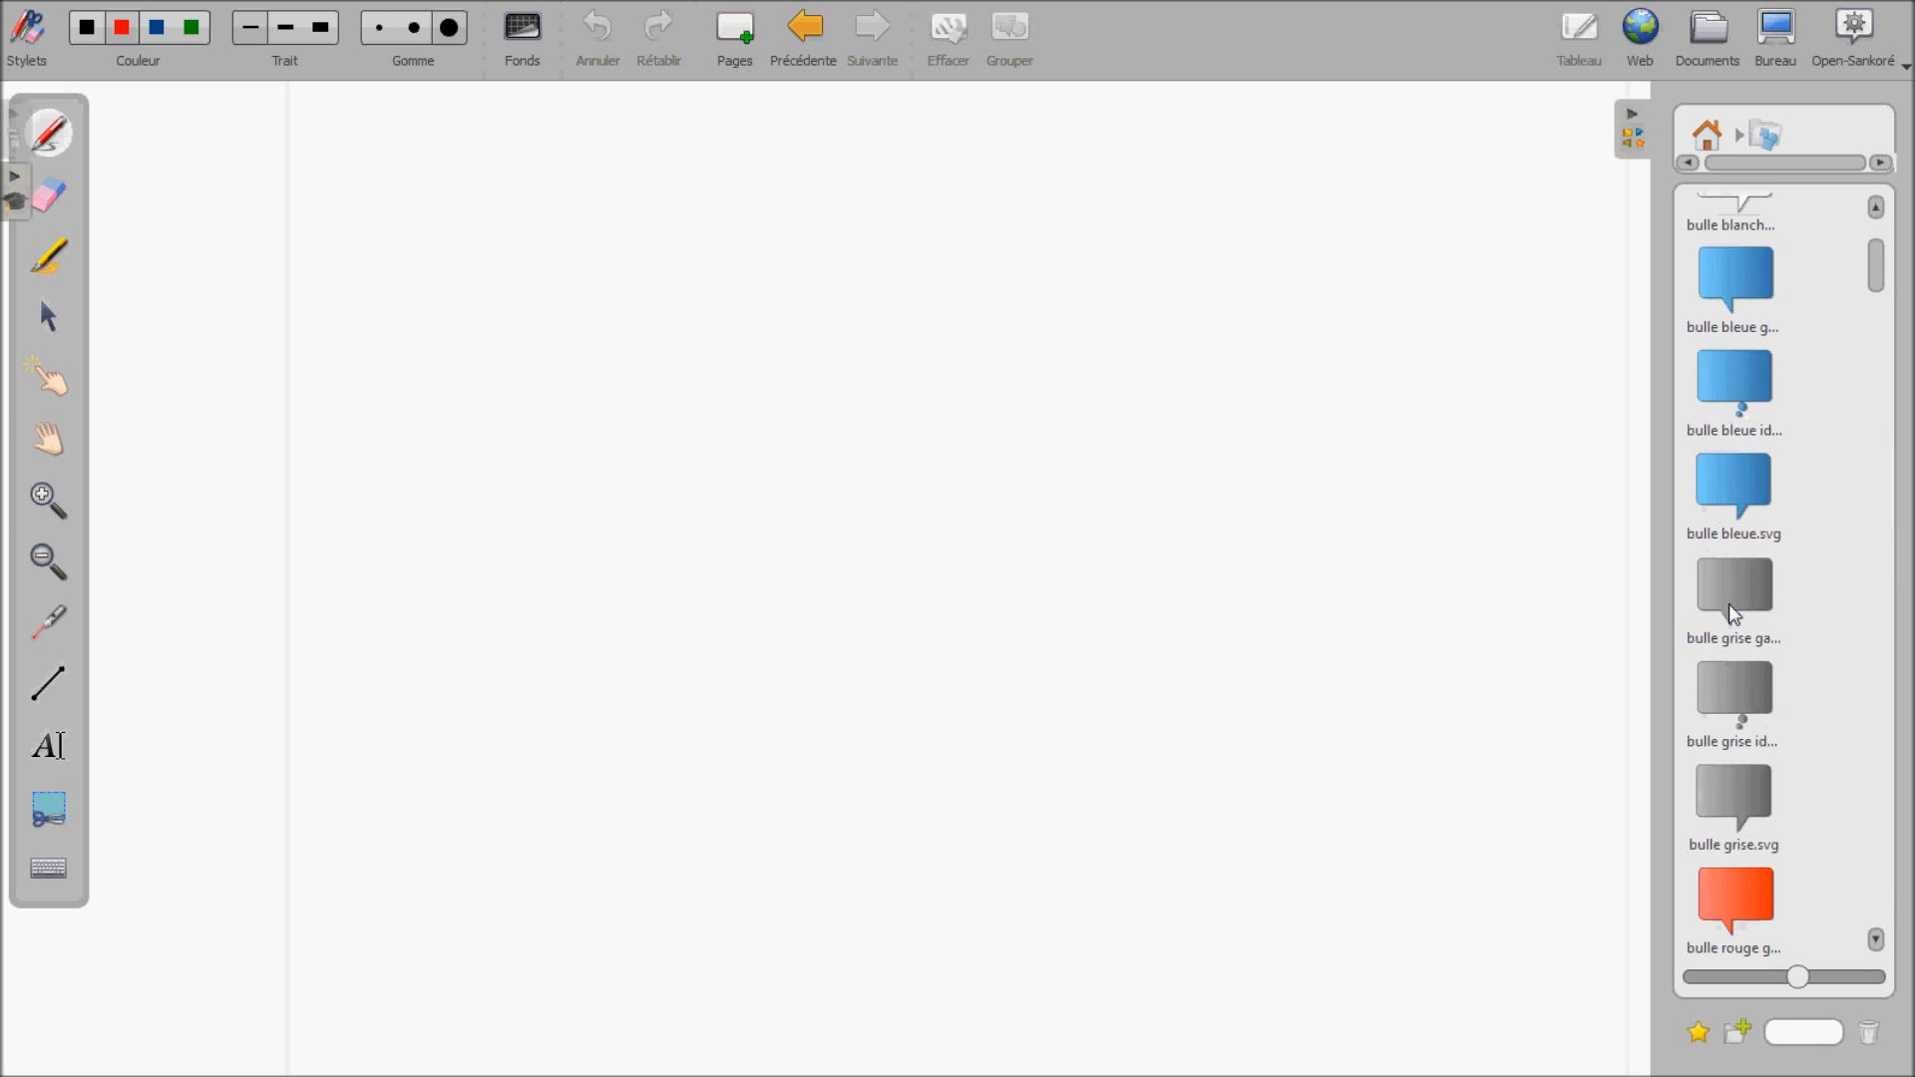
drag(1876, 270, 1872, 415)
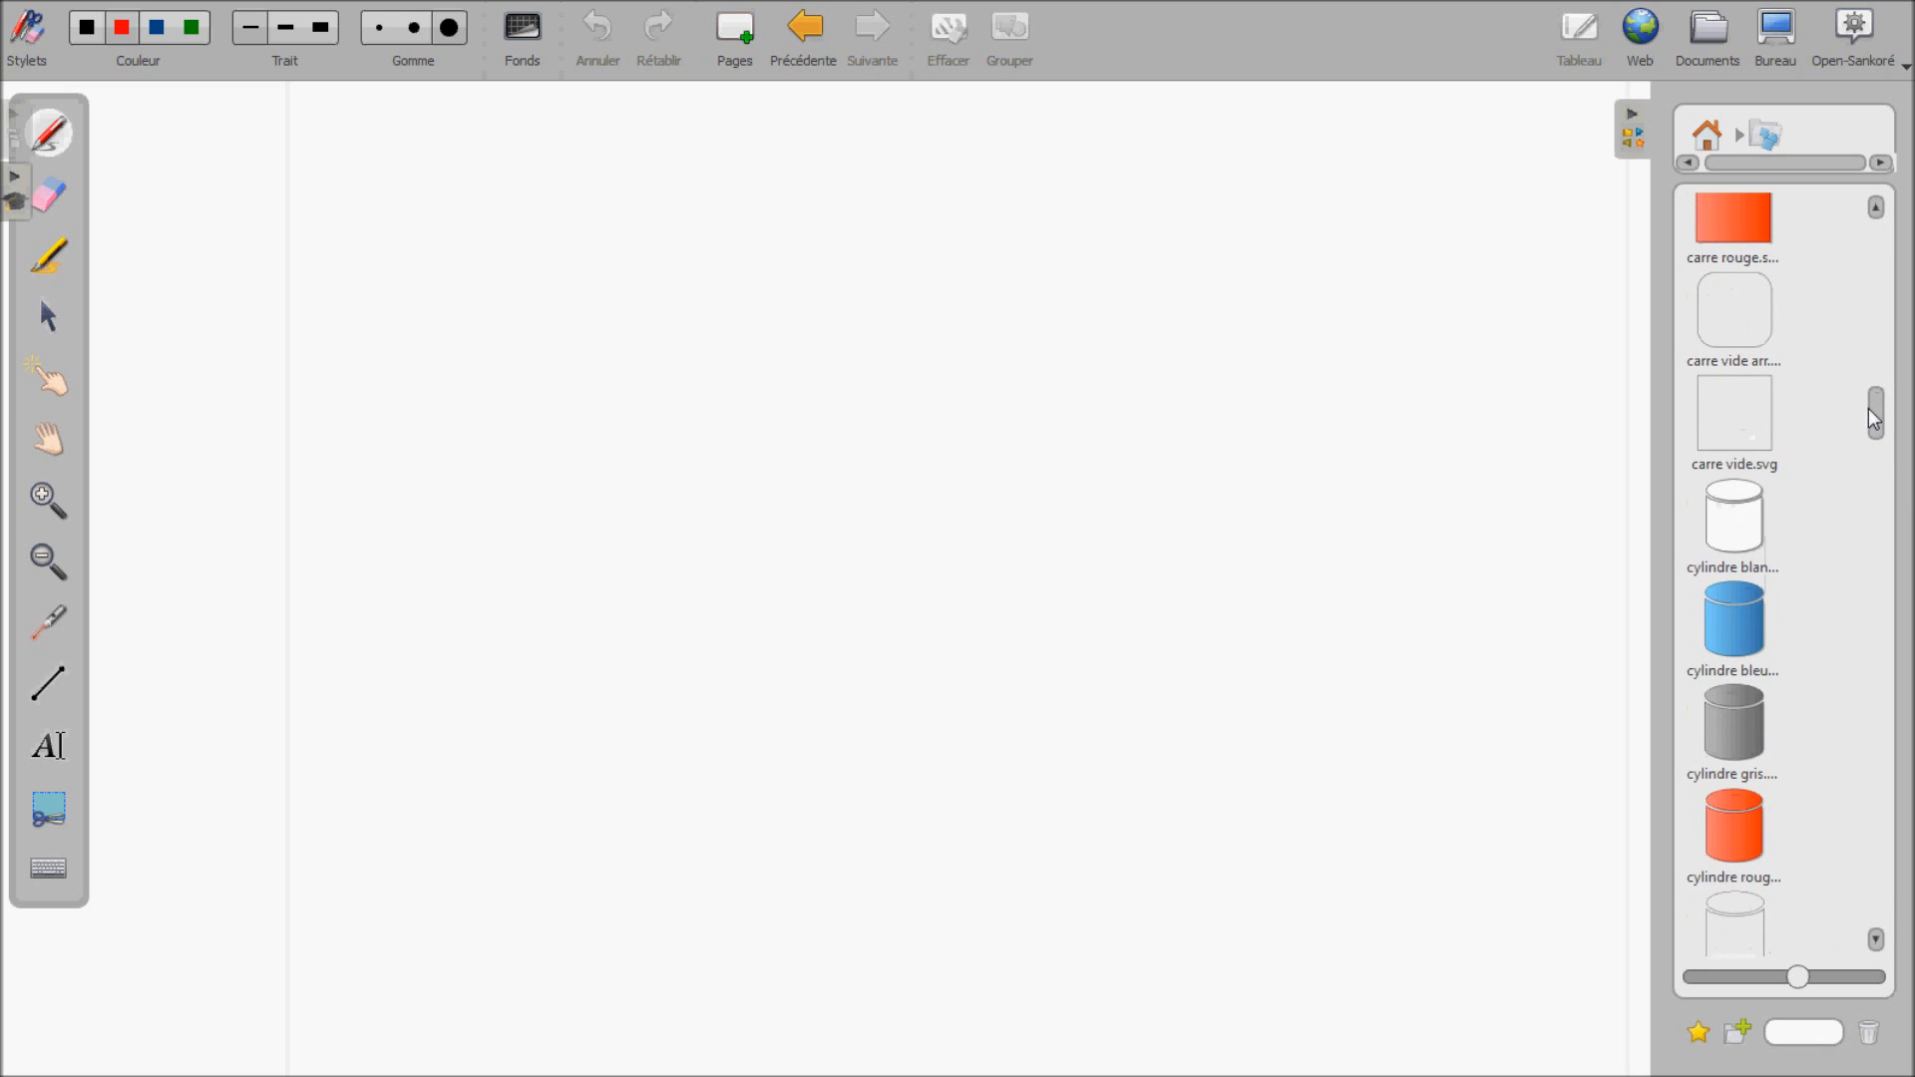
drag(1744, 325, 604, 315)
drag(687, 390, 1257, 595)
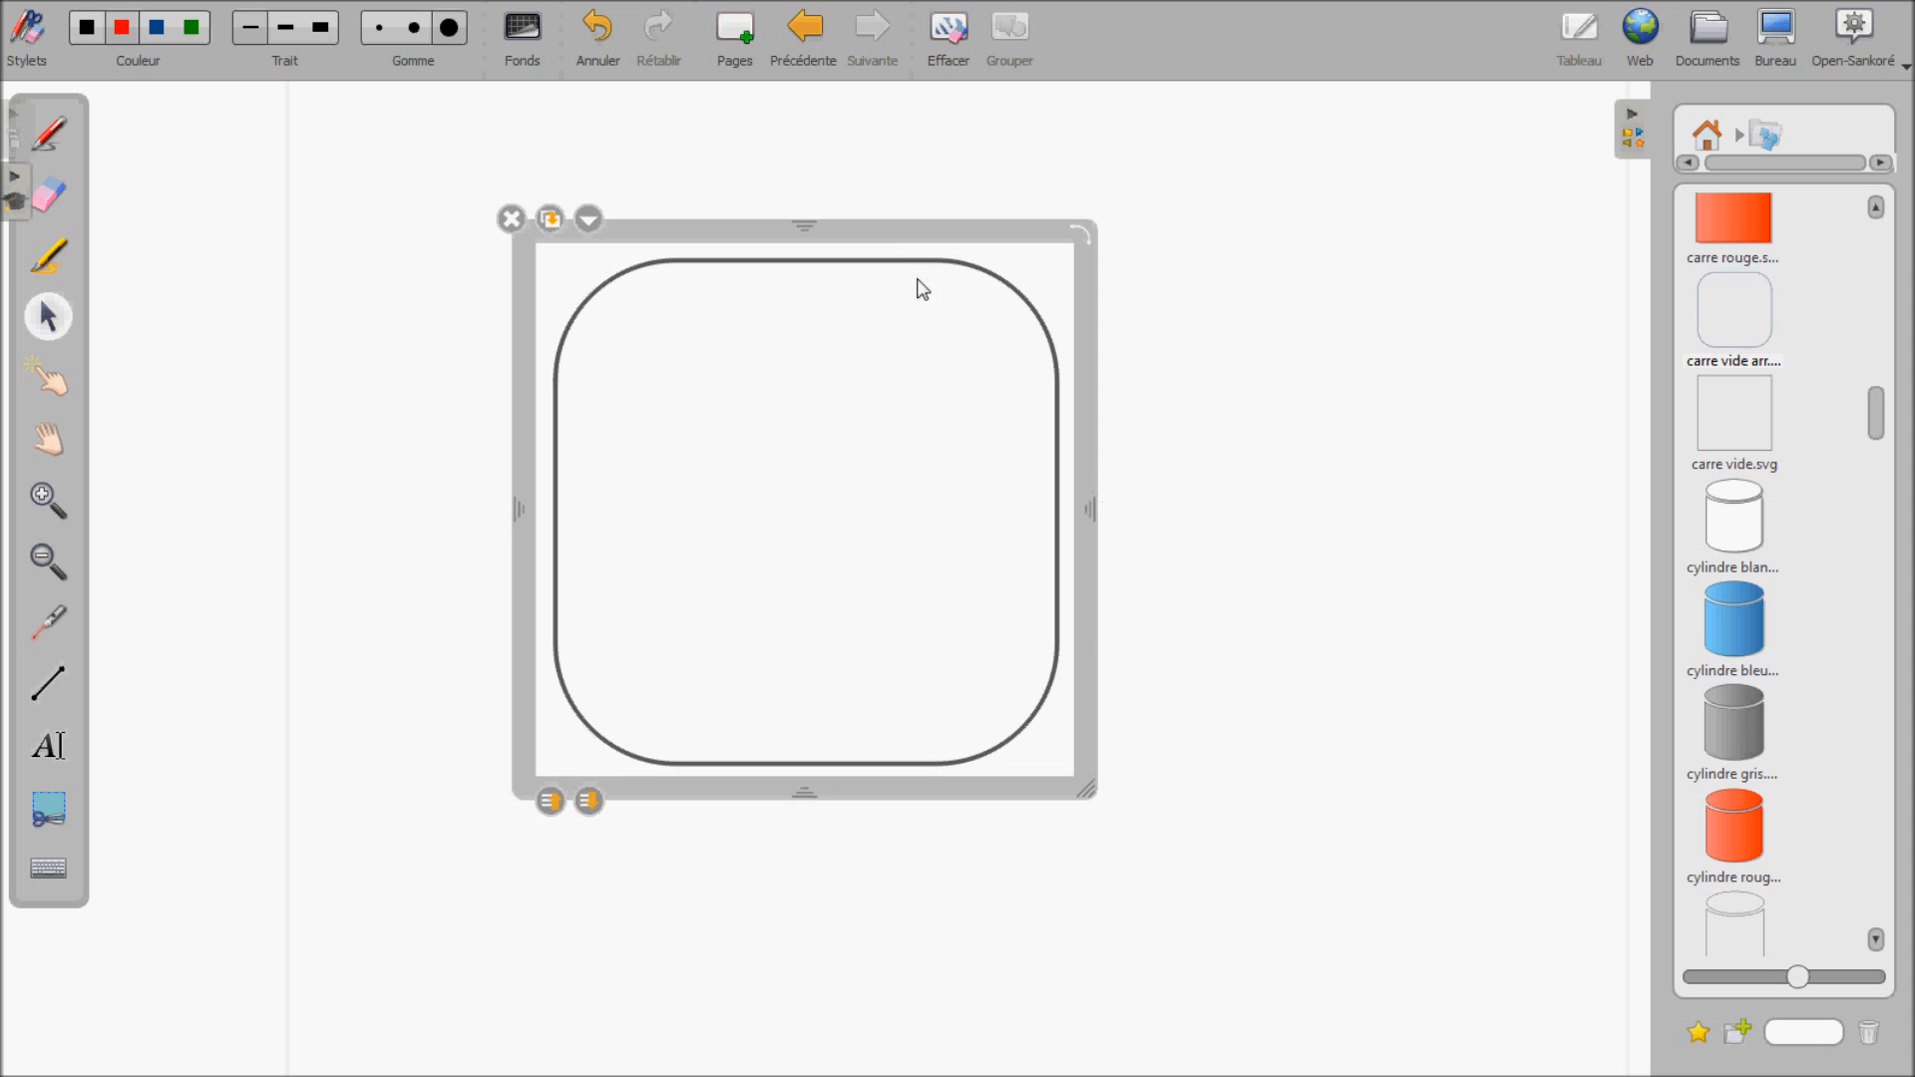
Move the rounded square up the page and stretch it horizontally to the right into a wide frame.
drag(882, 233, 869, 124)
drag(1082, 402, 1498, 399)
click(495, 385)
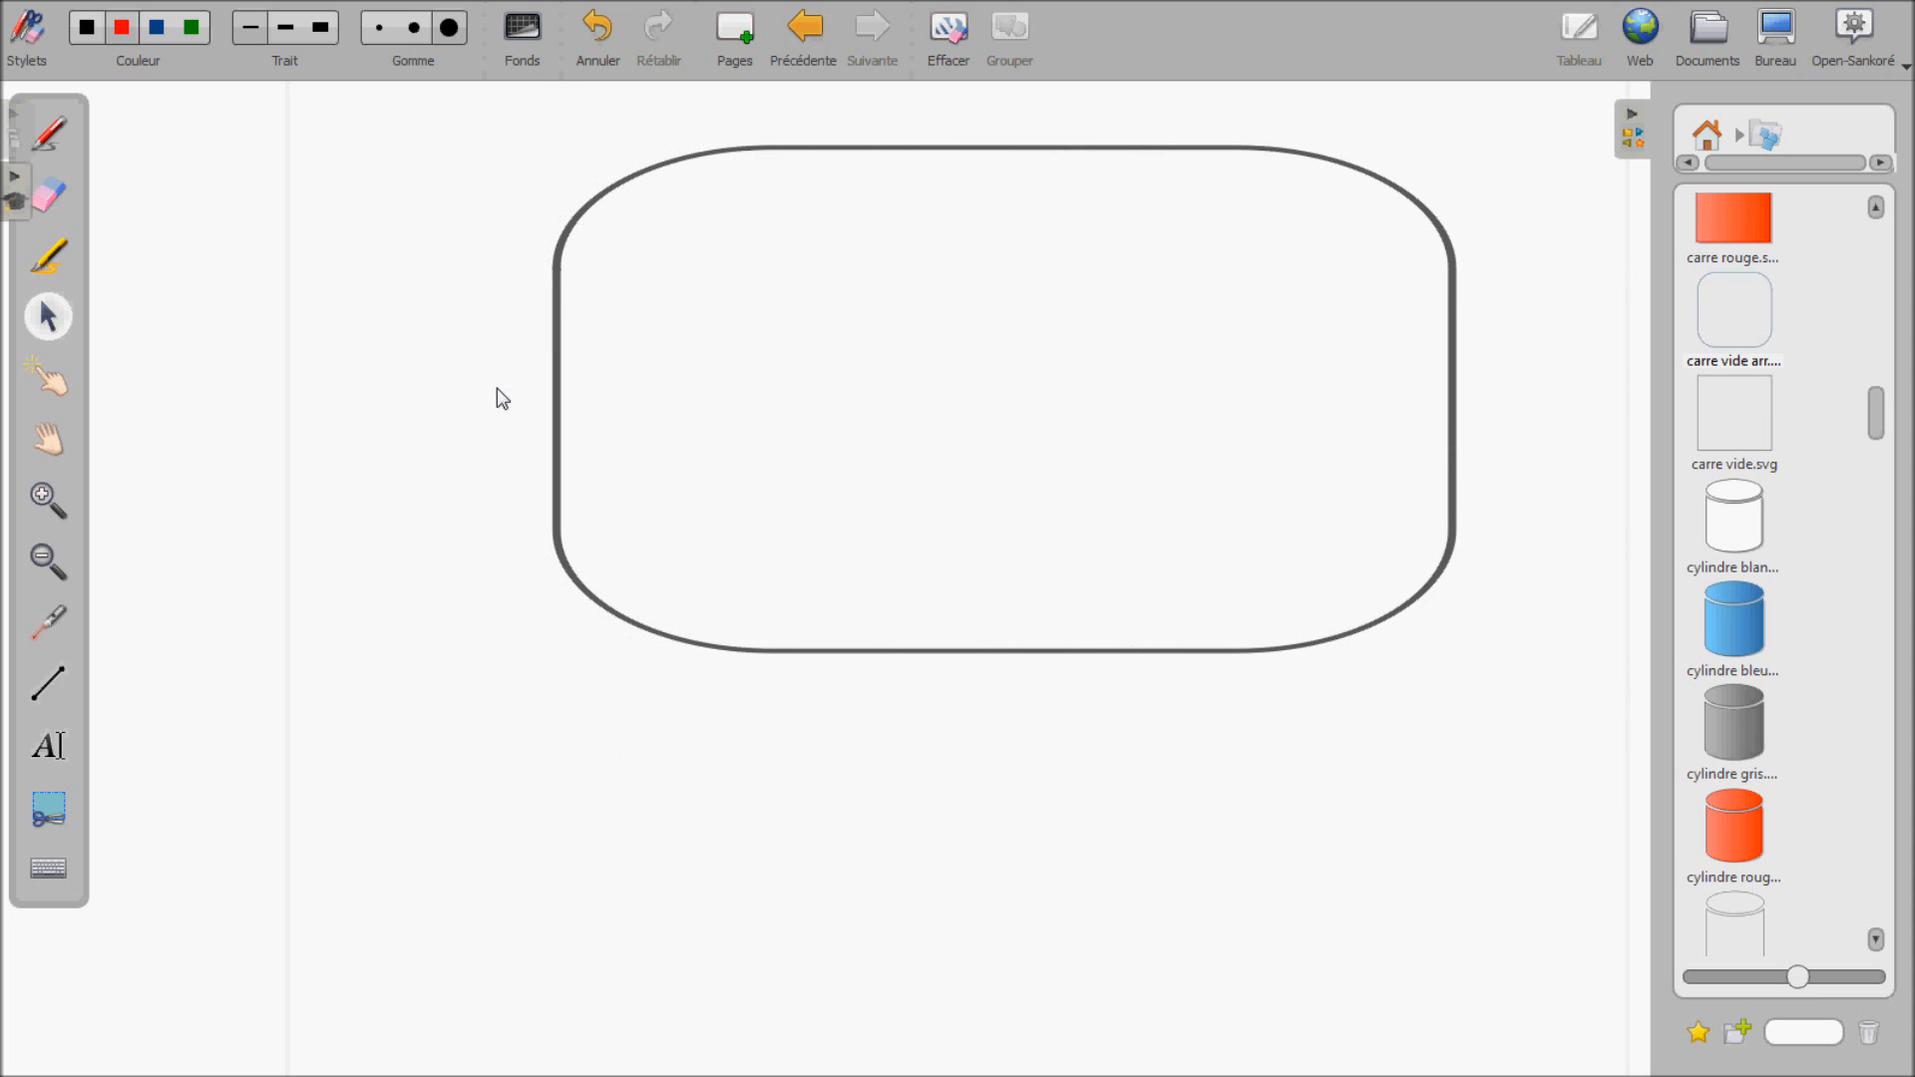
click(846, 240)
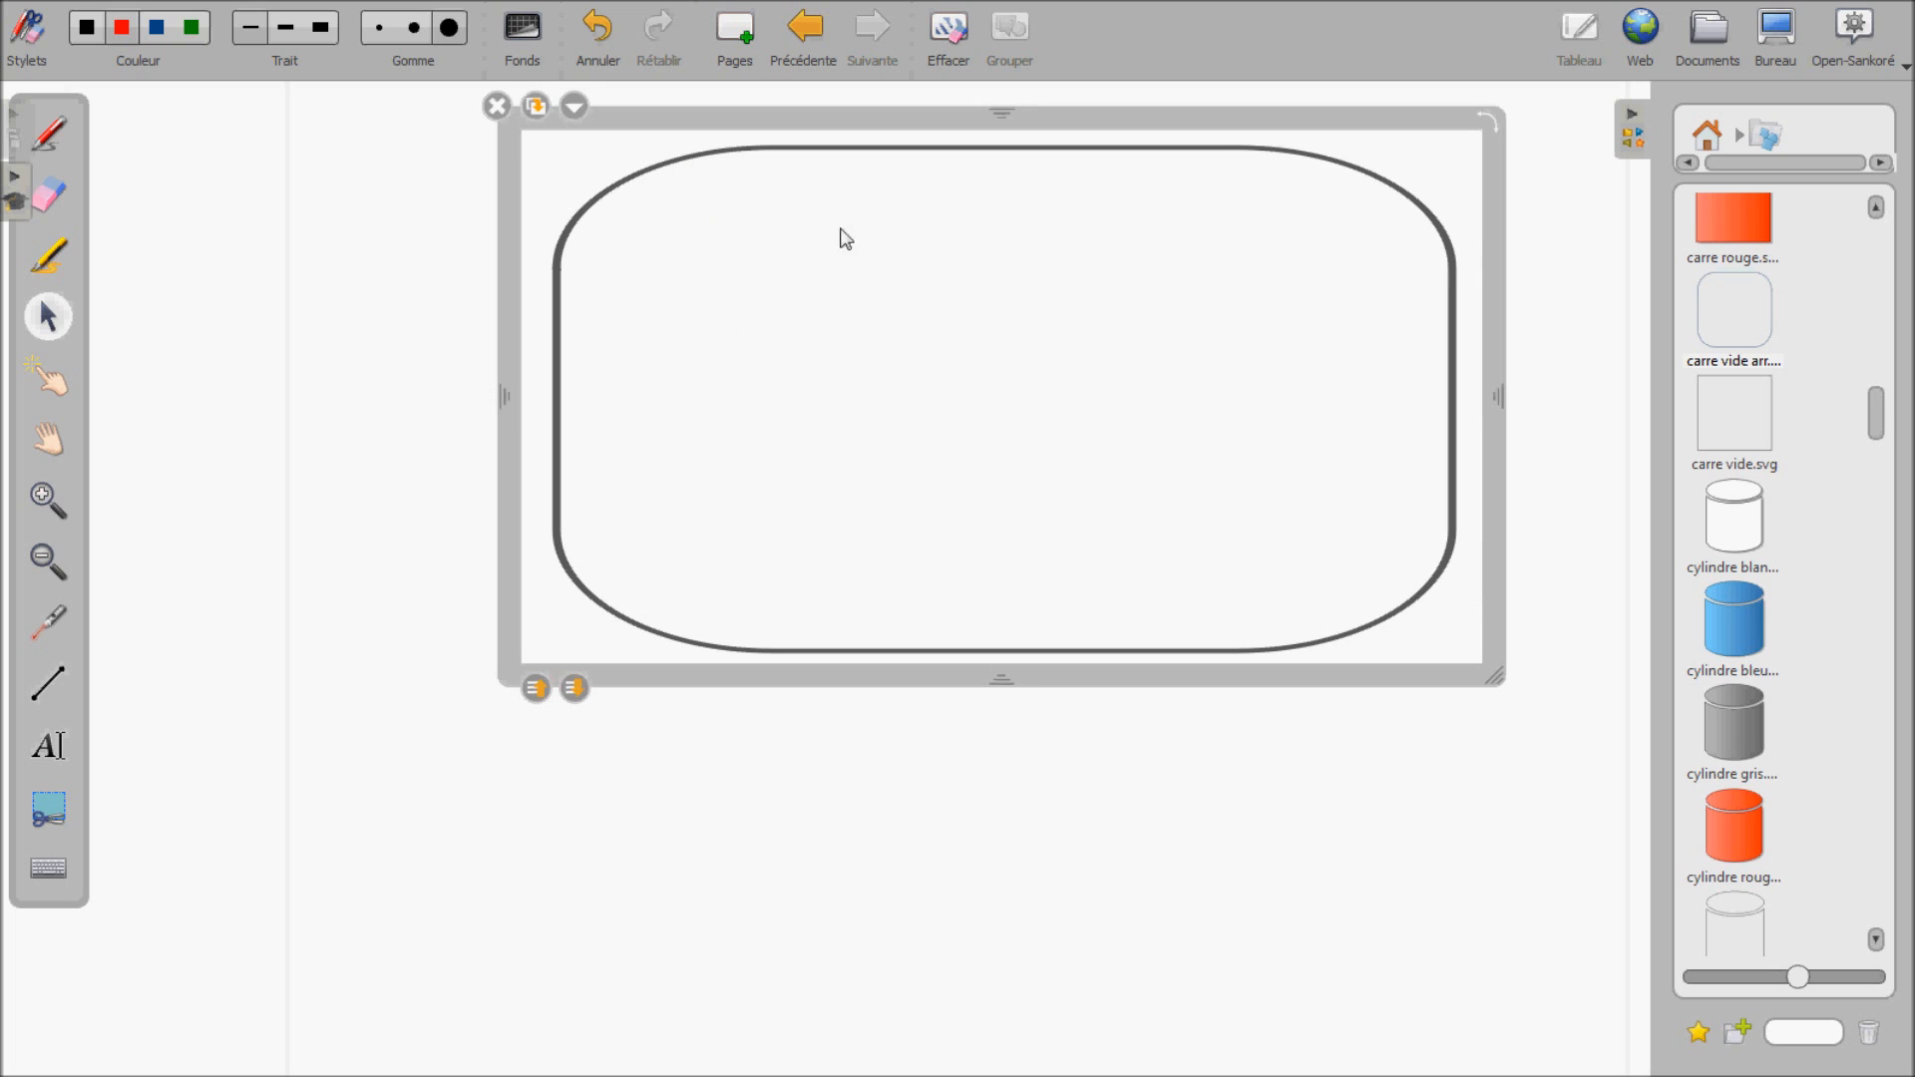
click(1501, 403)
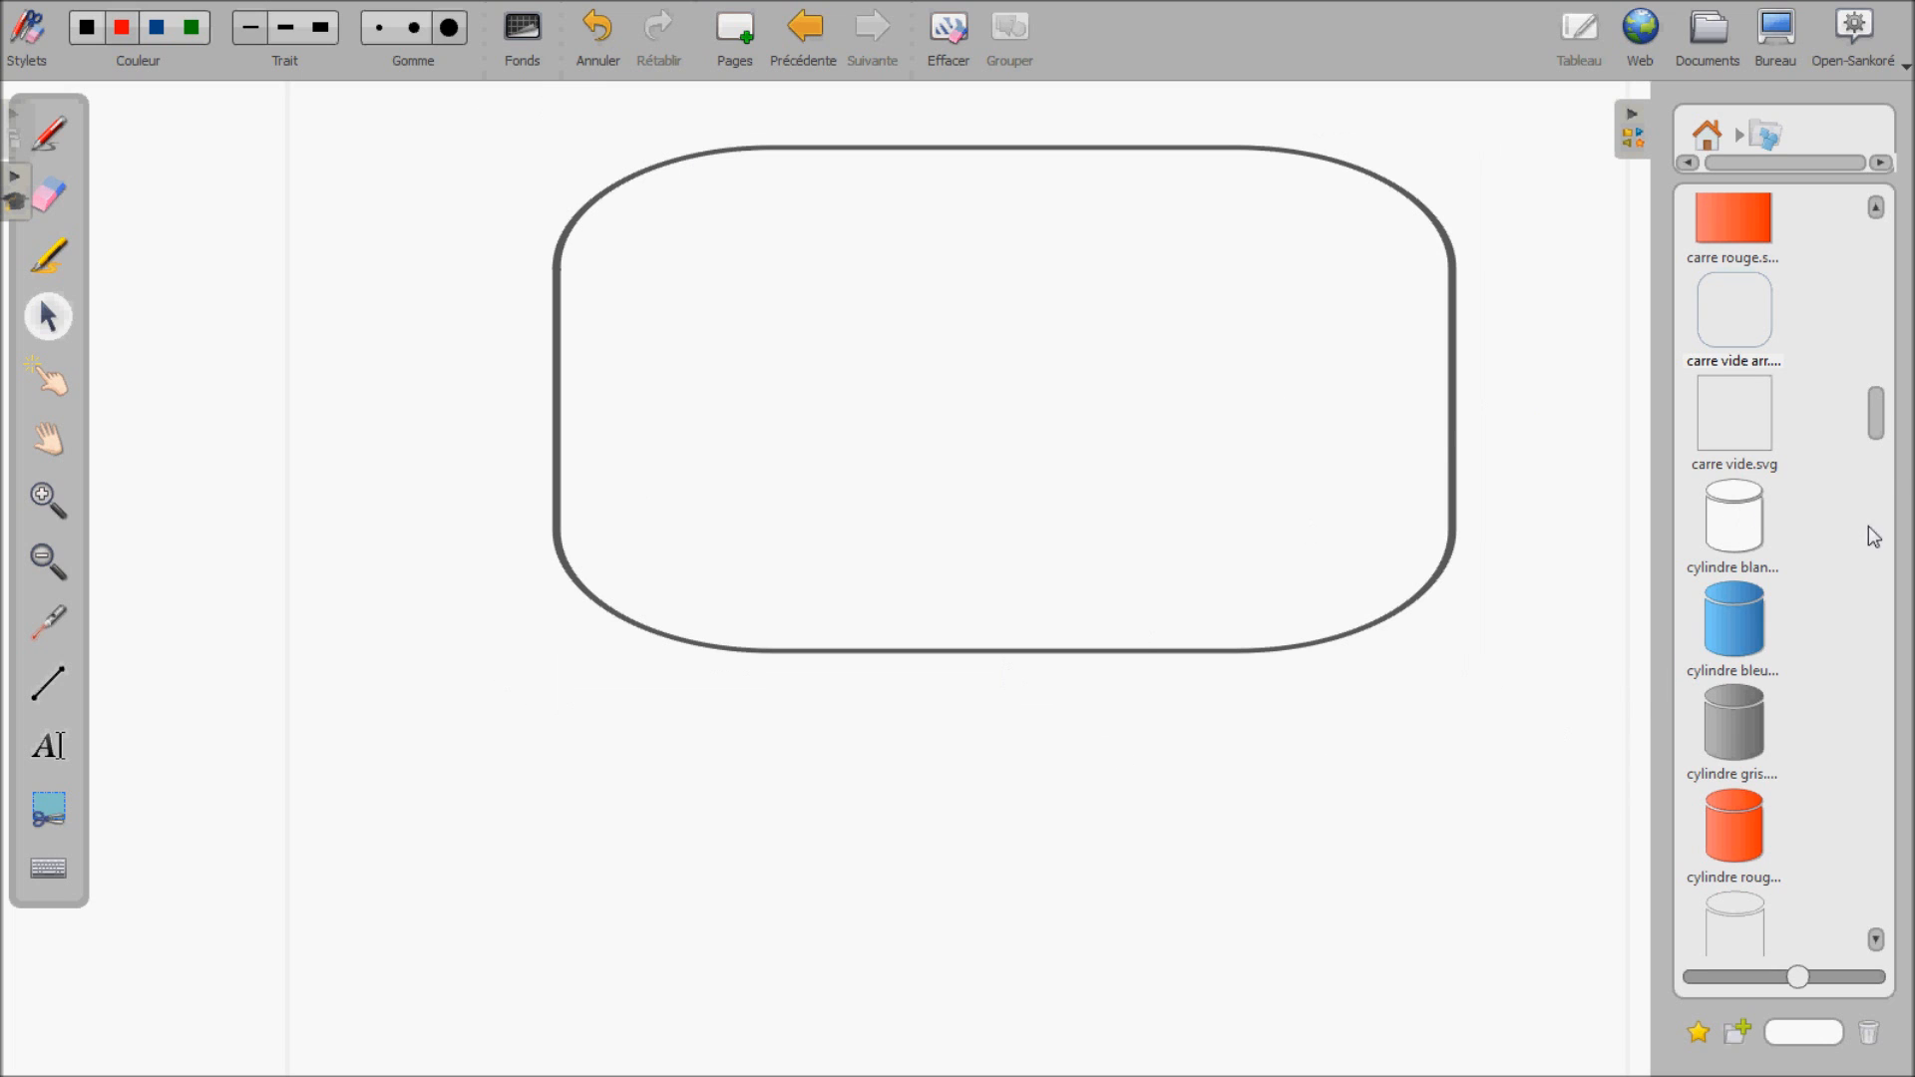
Add the rounded blue star from the shapes library, shrink it and place it below the frame's lower-left corner.
drag(1879, 434, 1881, 534)
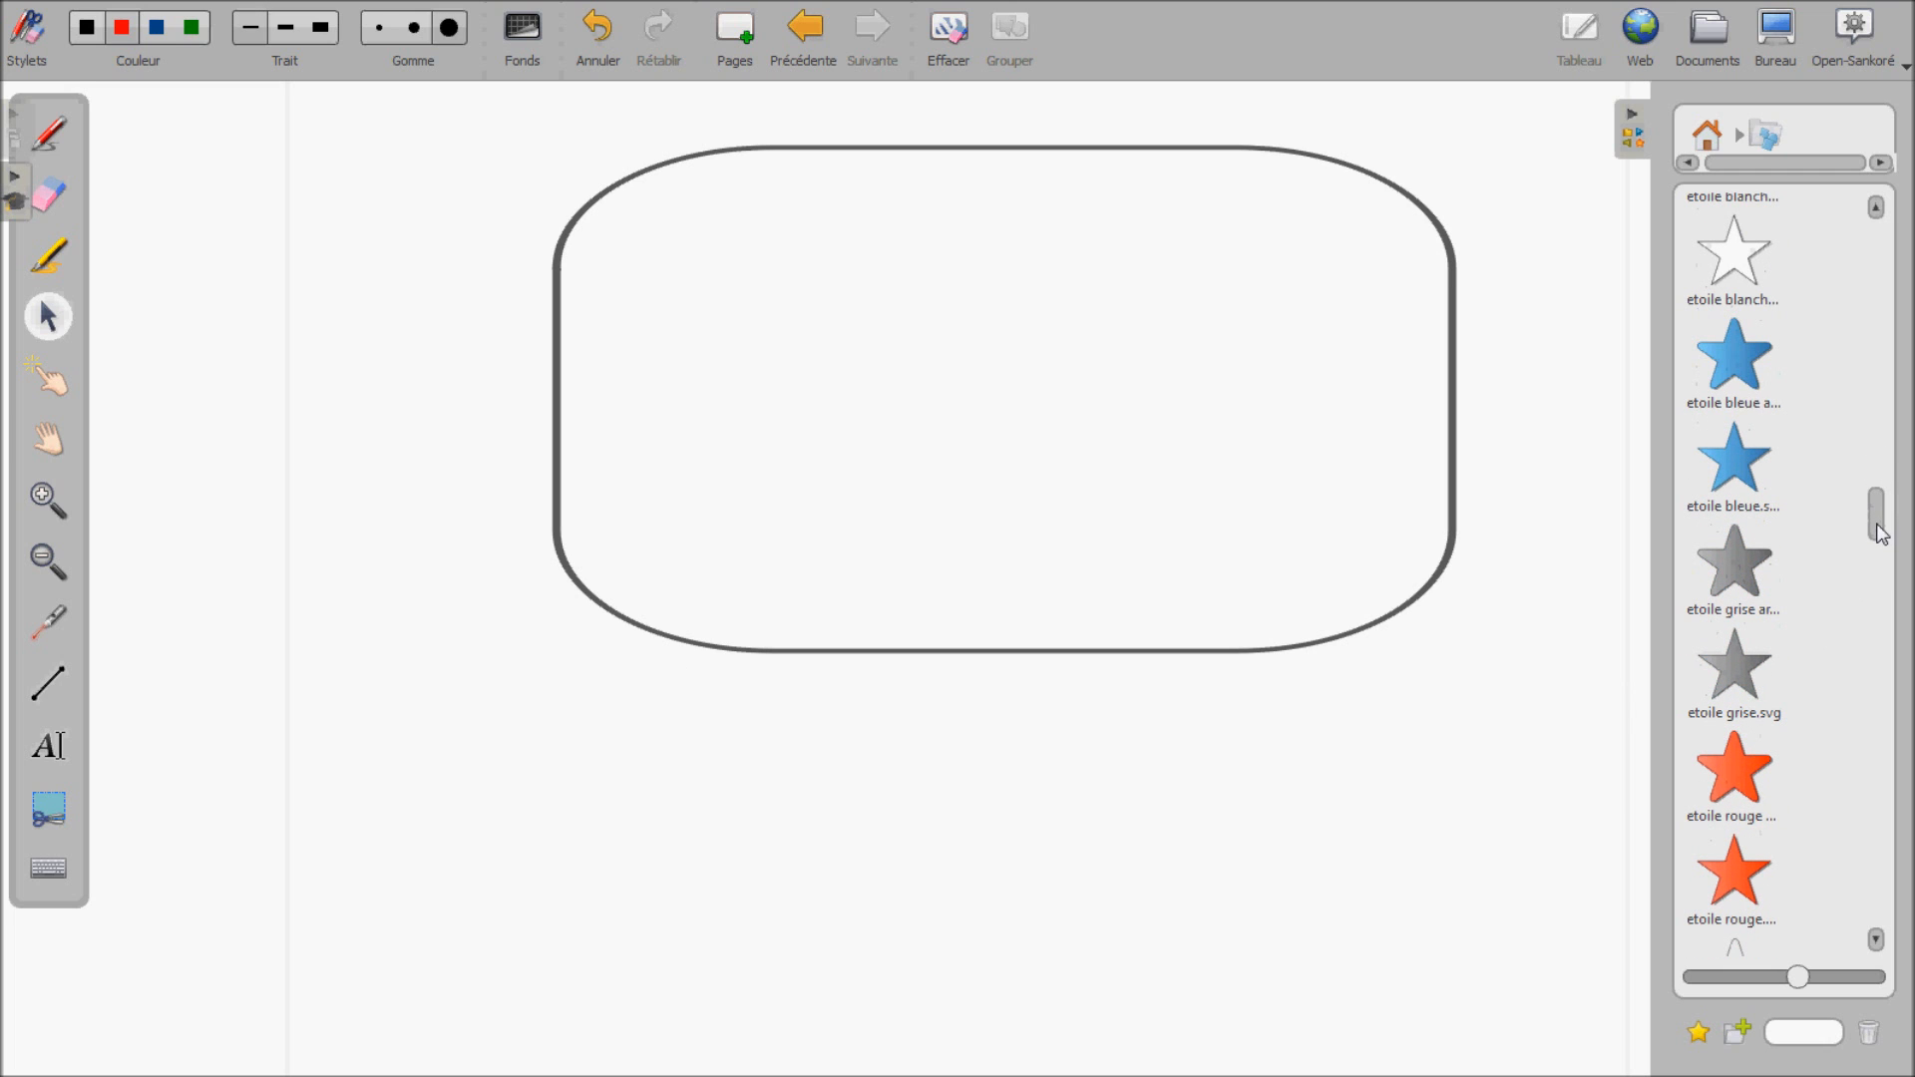
click(1741, 377)
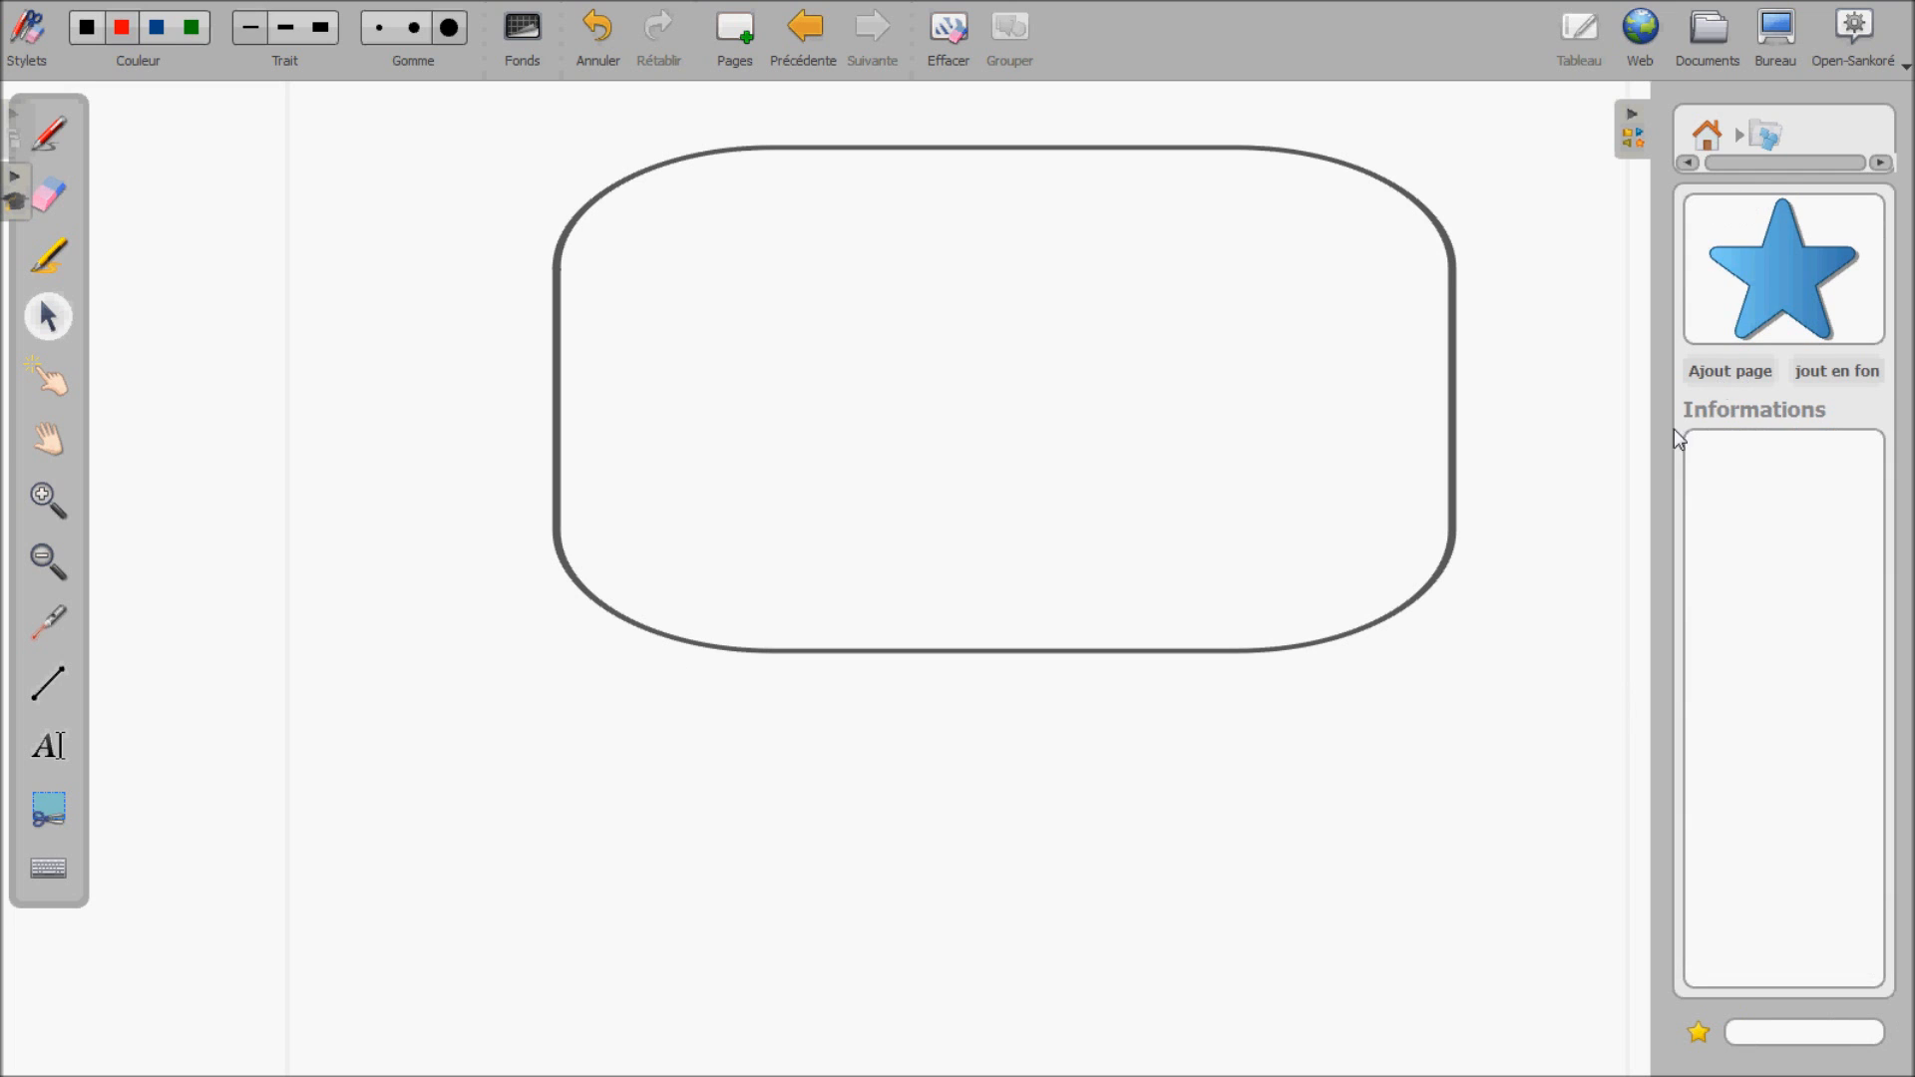
click(1717, 367)
drag(1003, 517, 499, 703)
drag(555, 860, 459, 787)
Duplicate the small blue star seven times and spread the copies in a row below the frame.
click(401, 679)
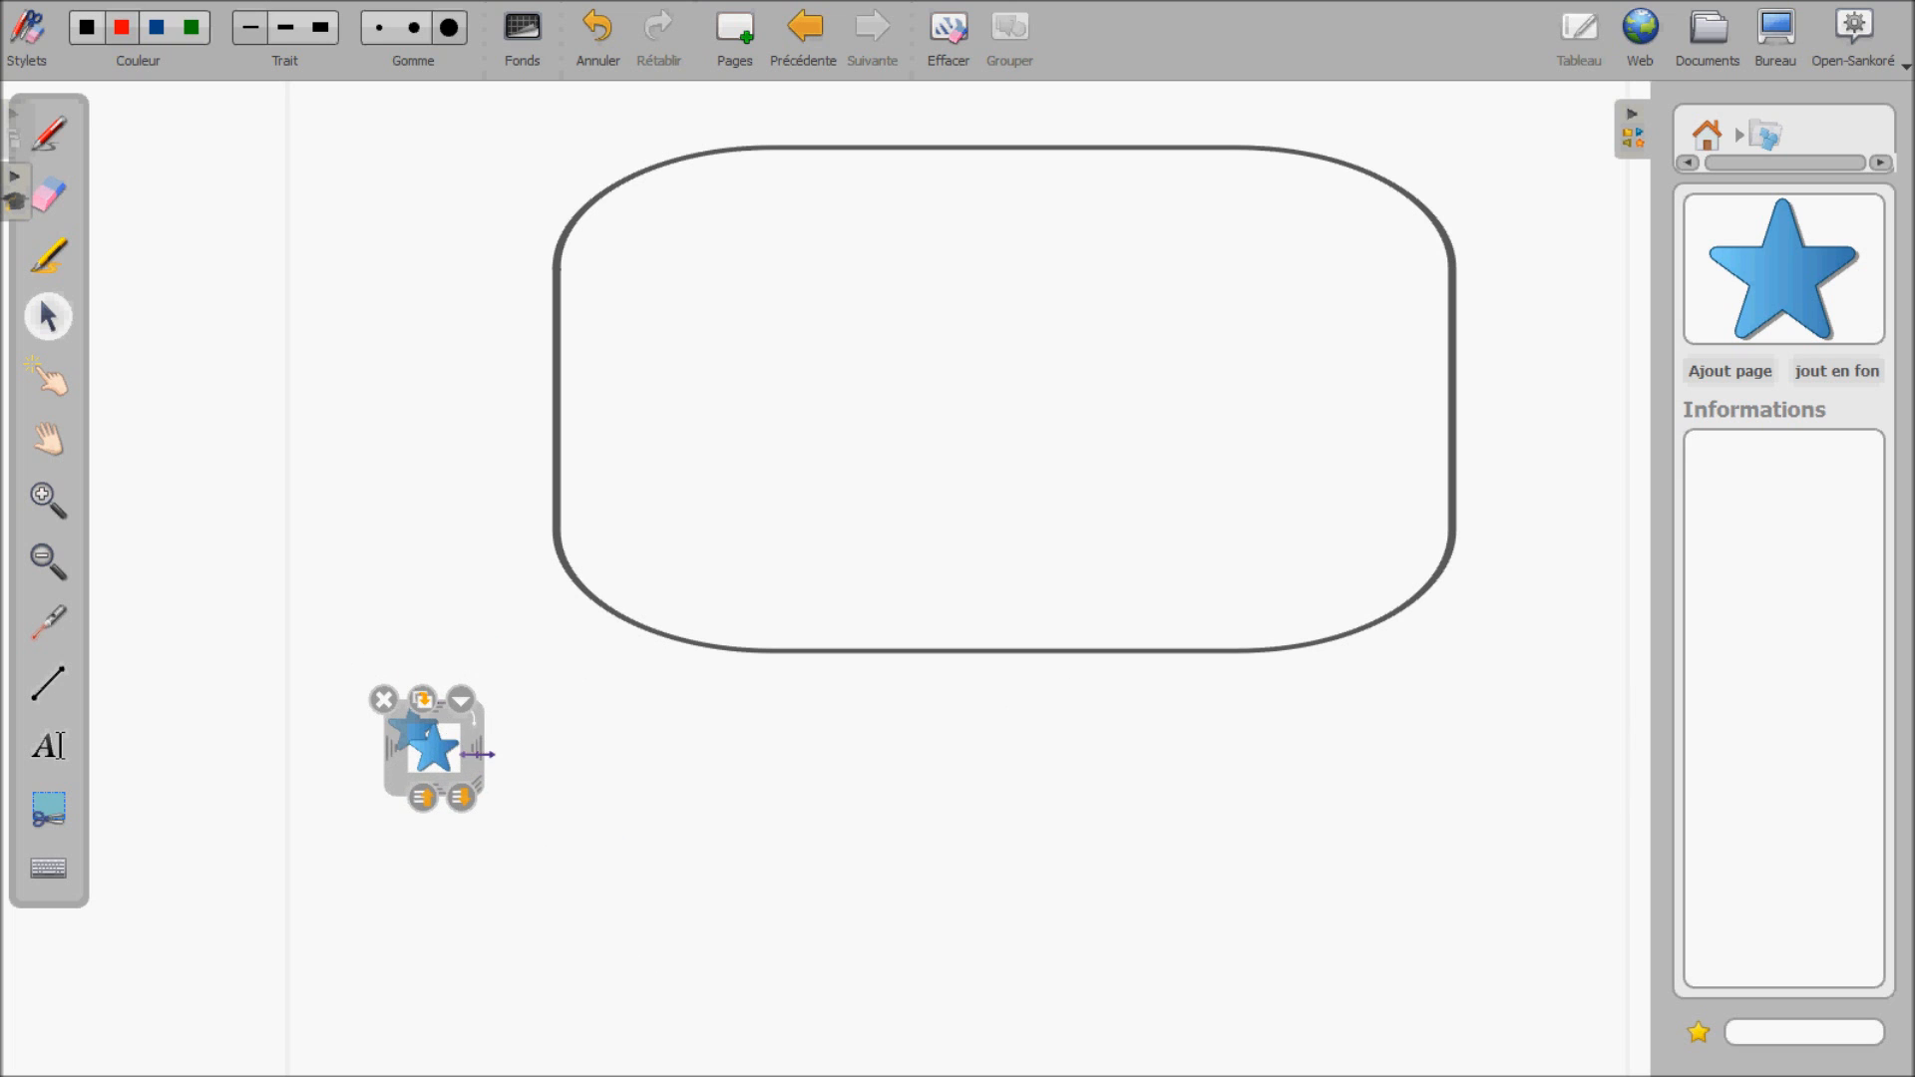
drag(473, 743, 755, 755)
click(552, 689)
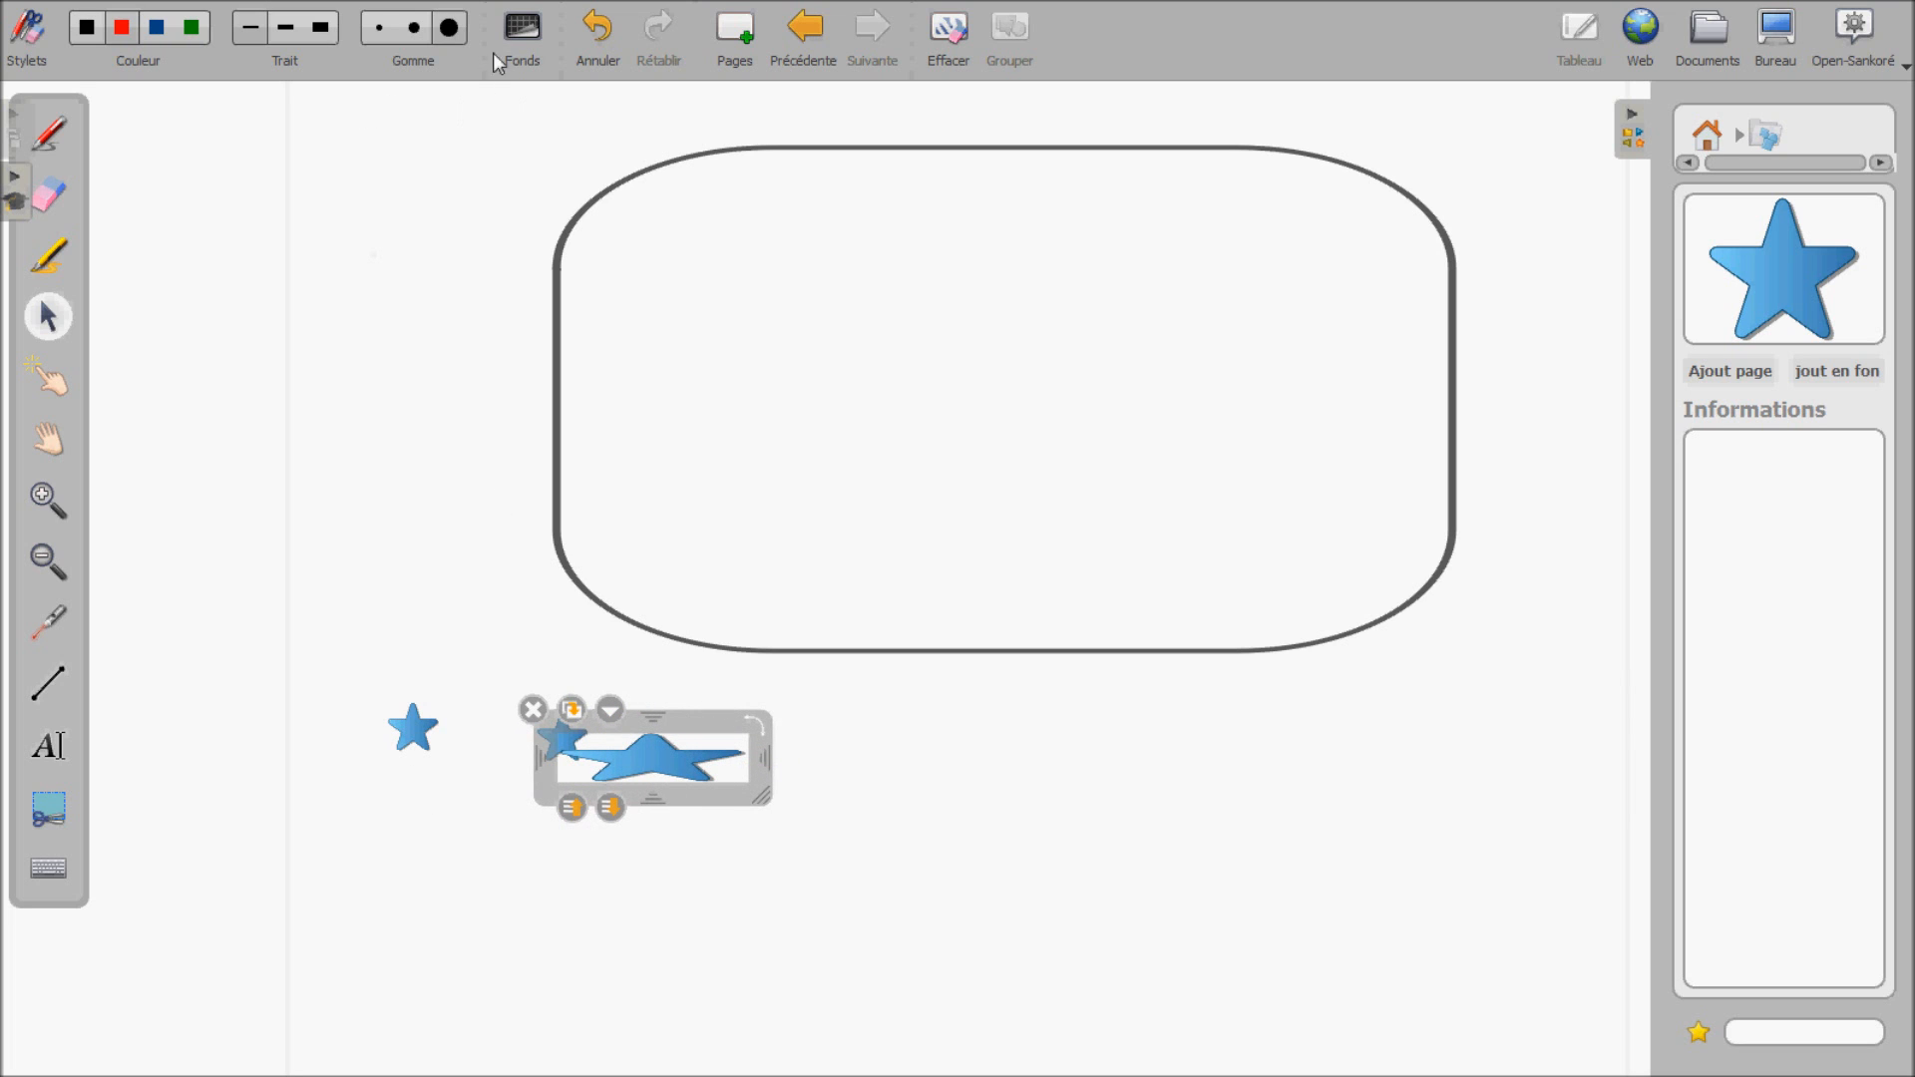
click(599, 32)
drag(612, 738, 1452, 804)
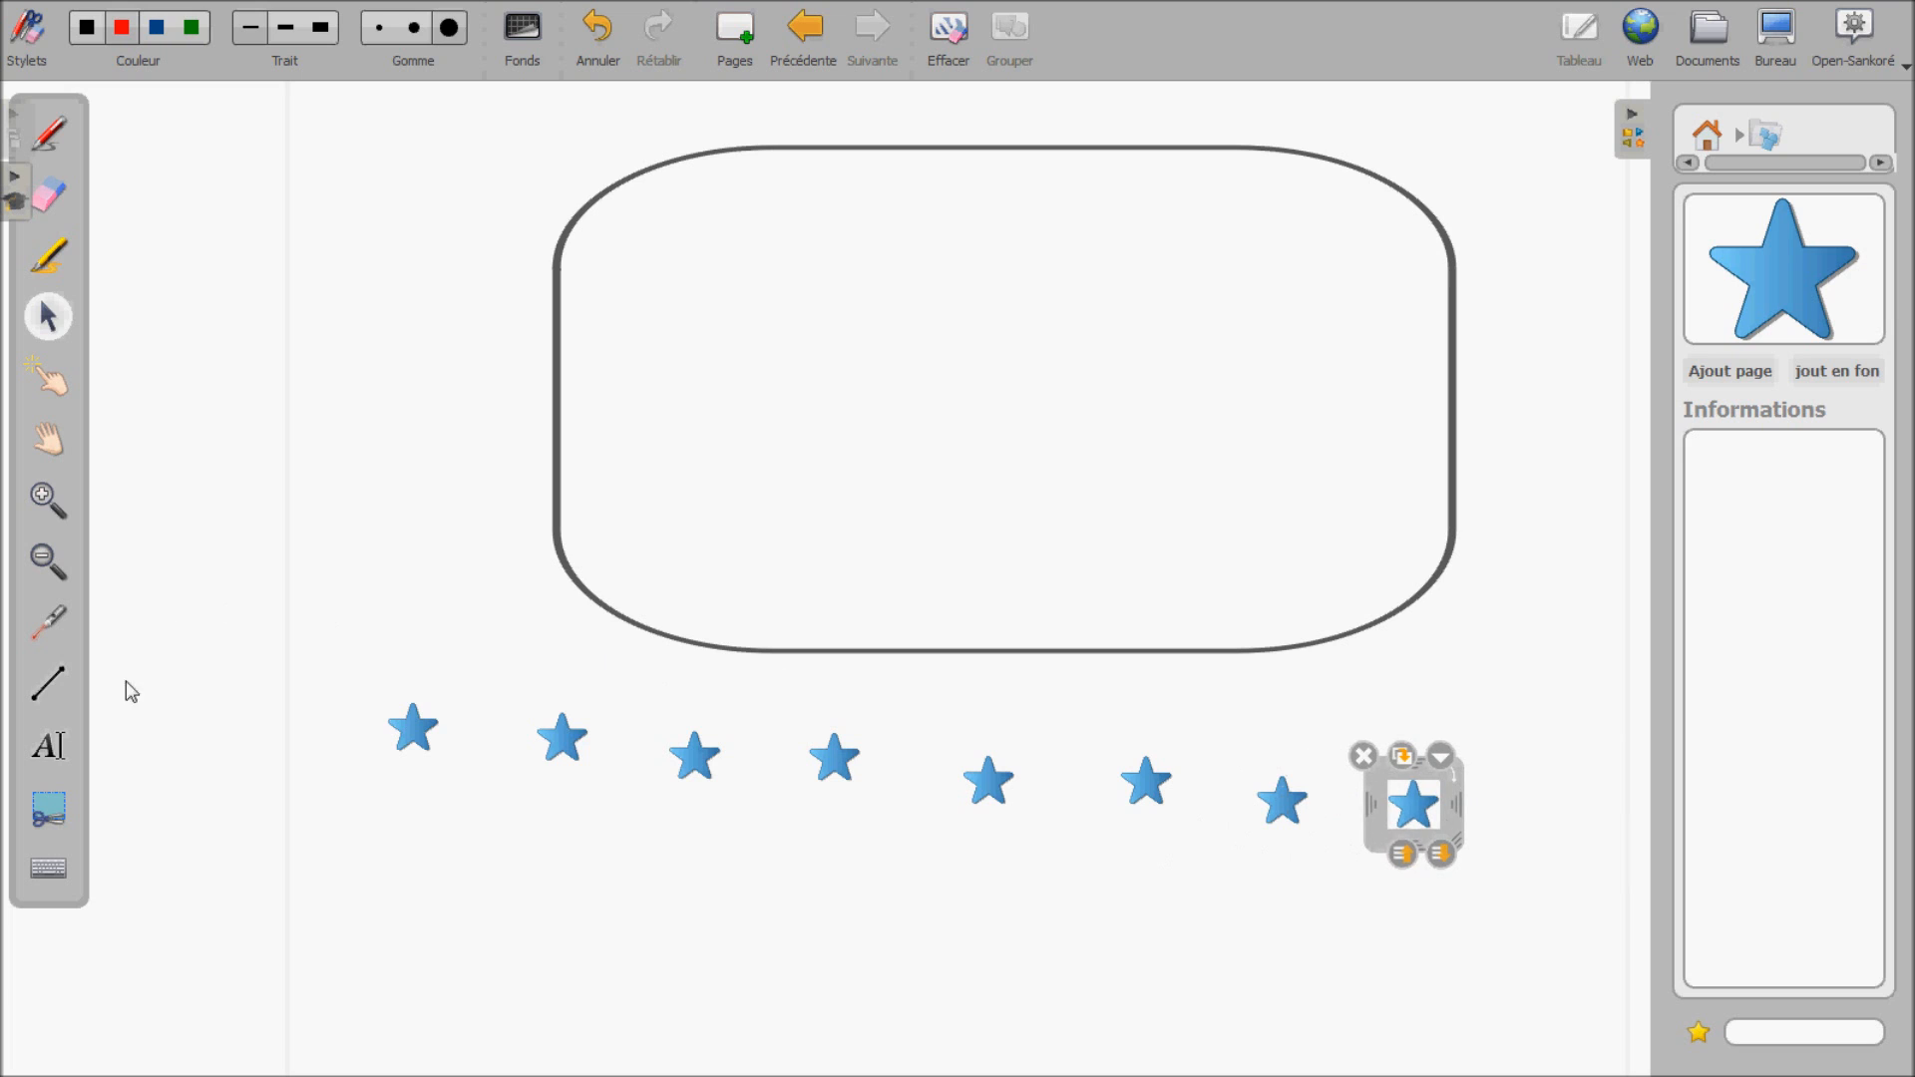
Add the text "5" to the left of the frame and enlarge it by three size increments.
click(61, 748)
drag(347, 309, 462, 410)
text(5)
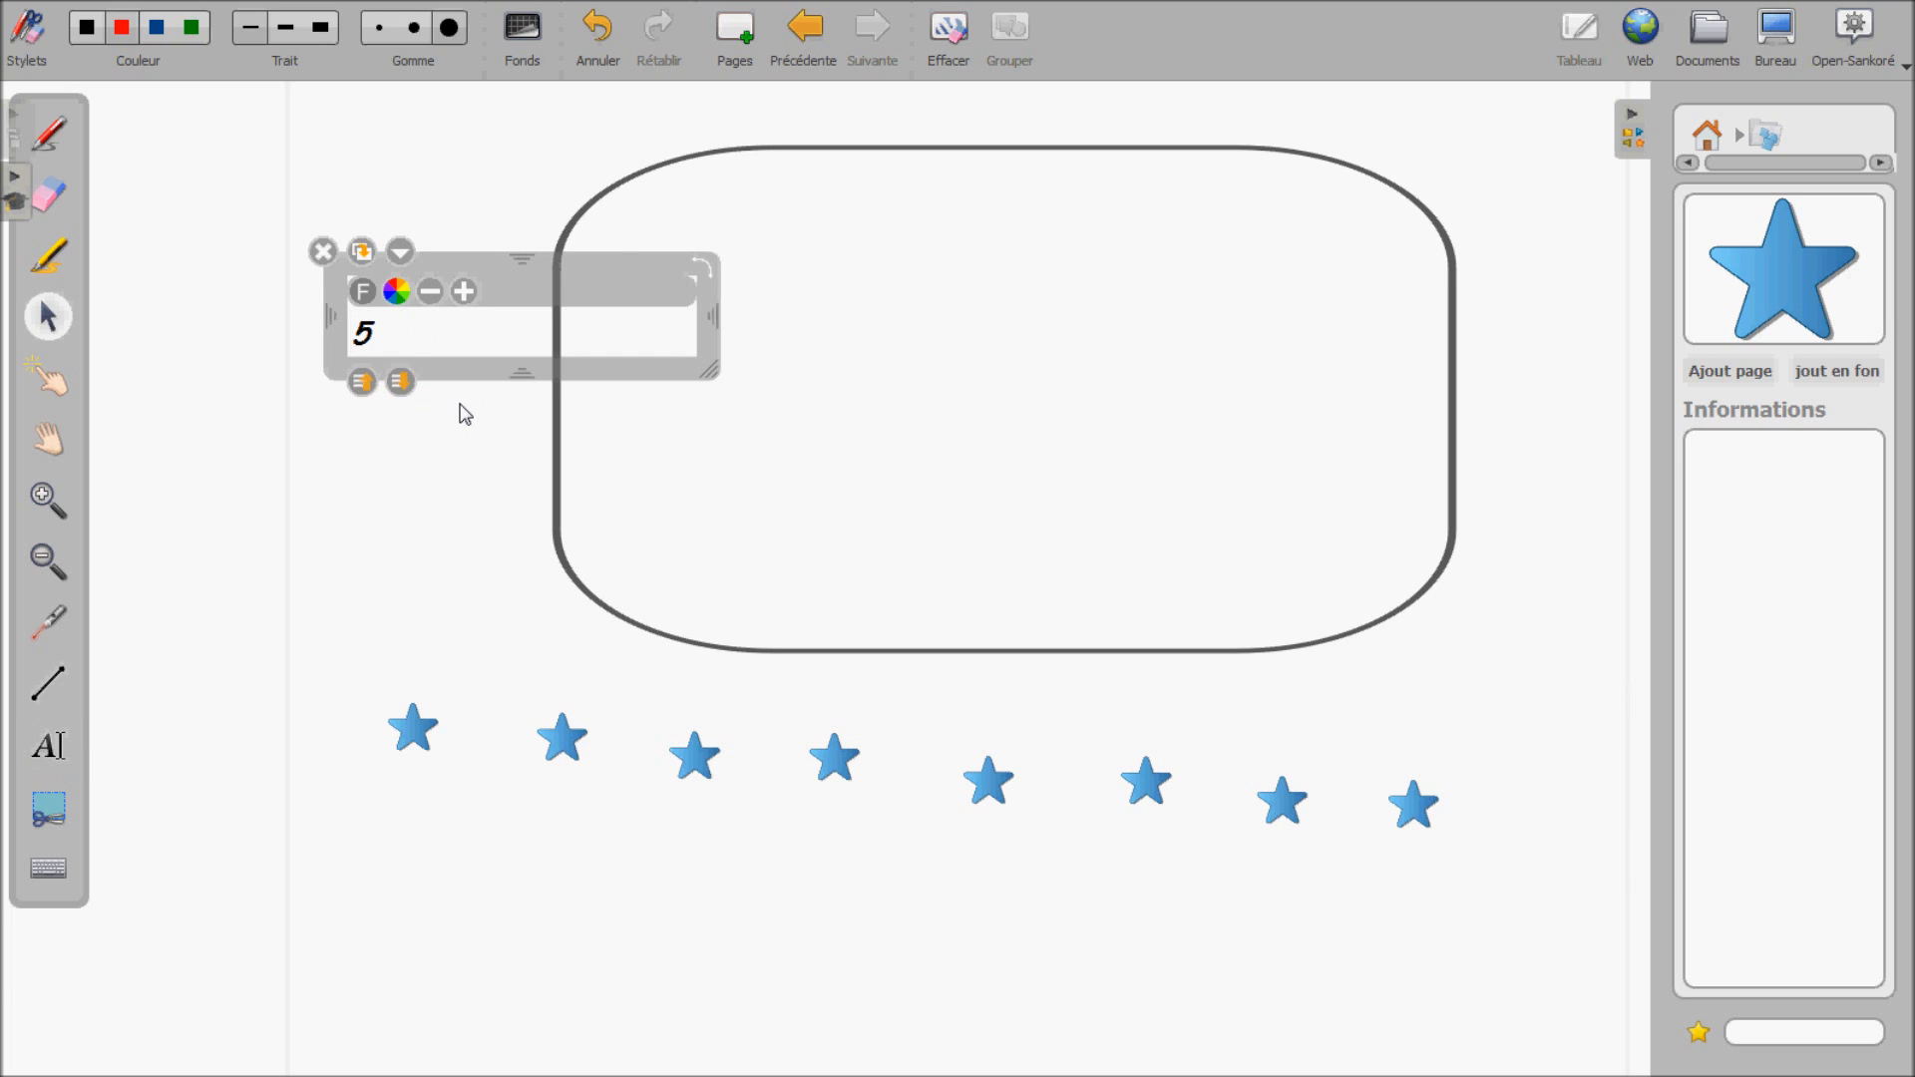
click(469, 294)
click(465, 292)
click(465, 293)
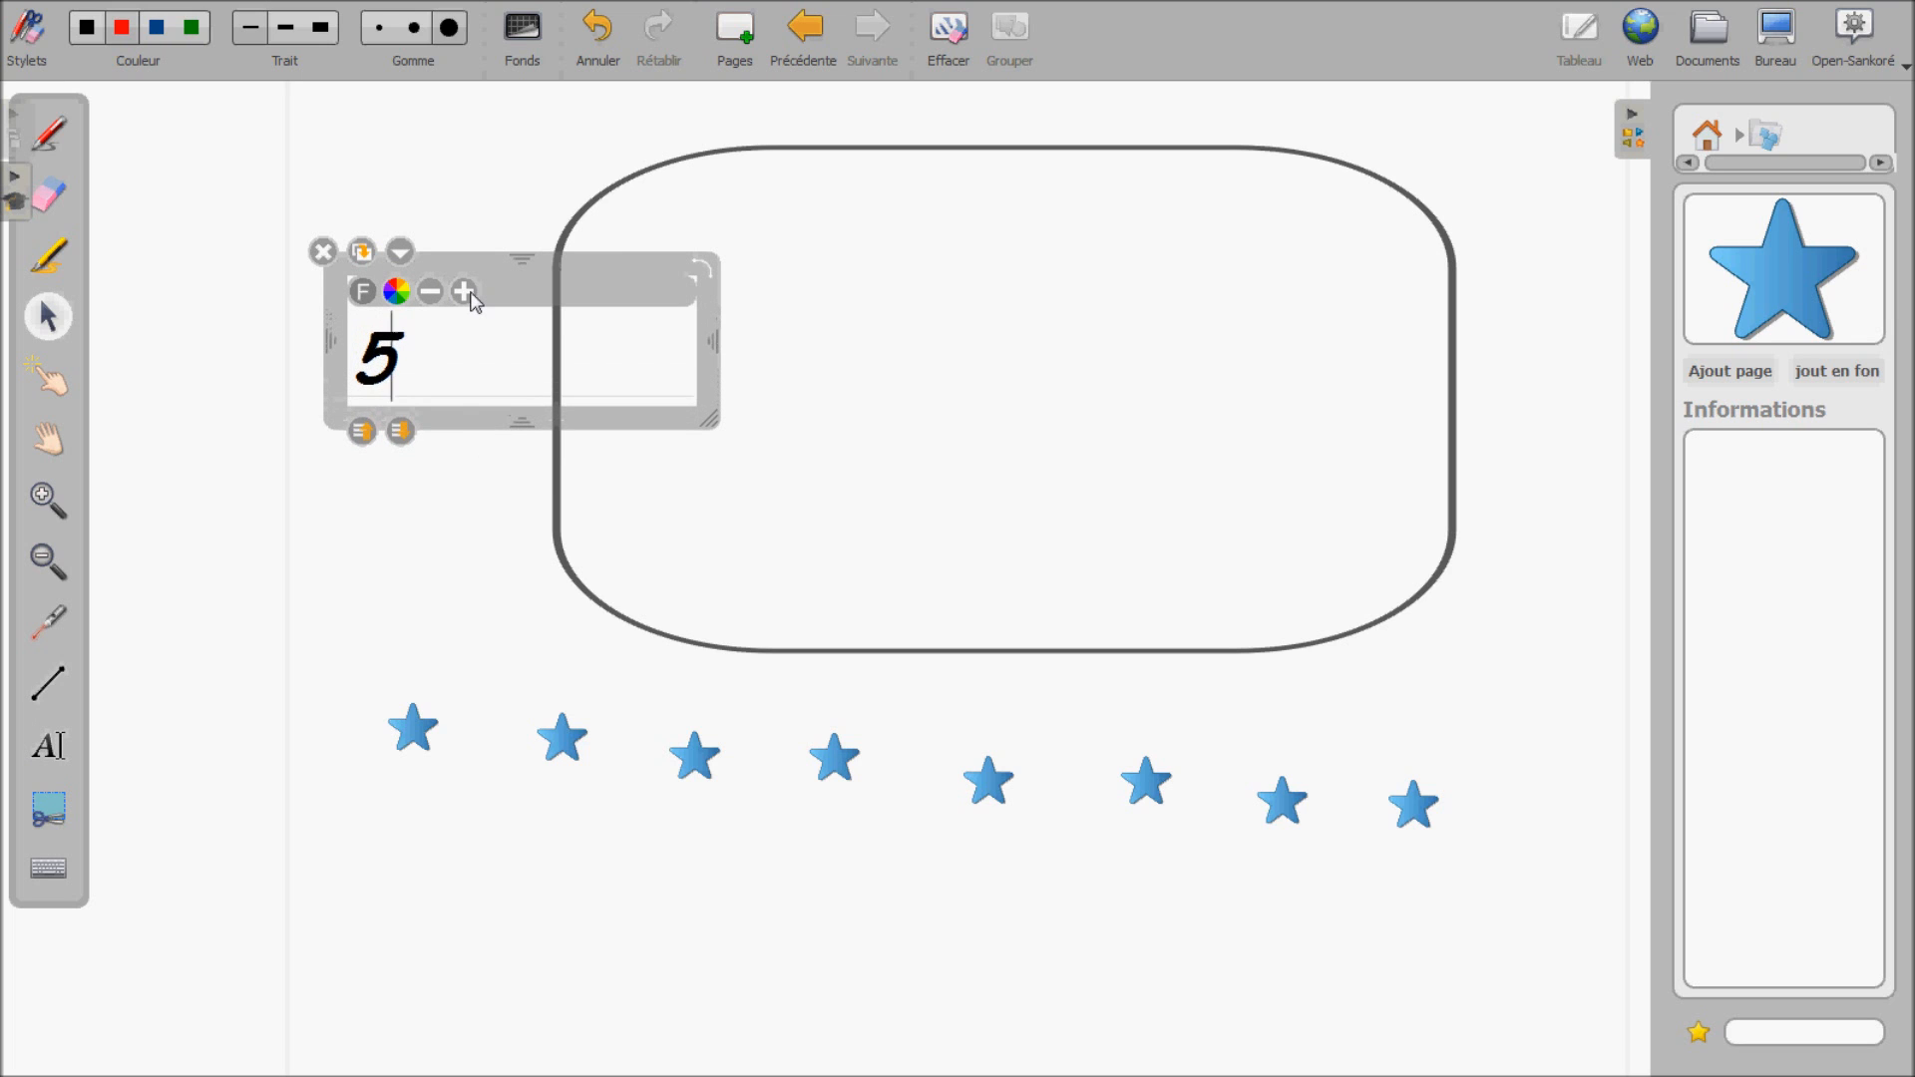
click(500, 190)
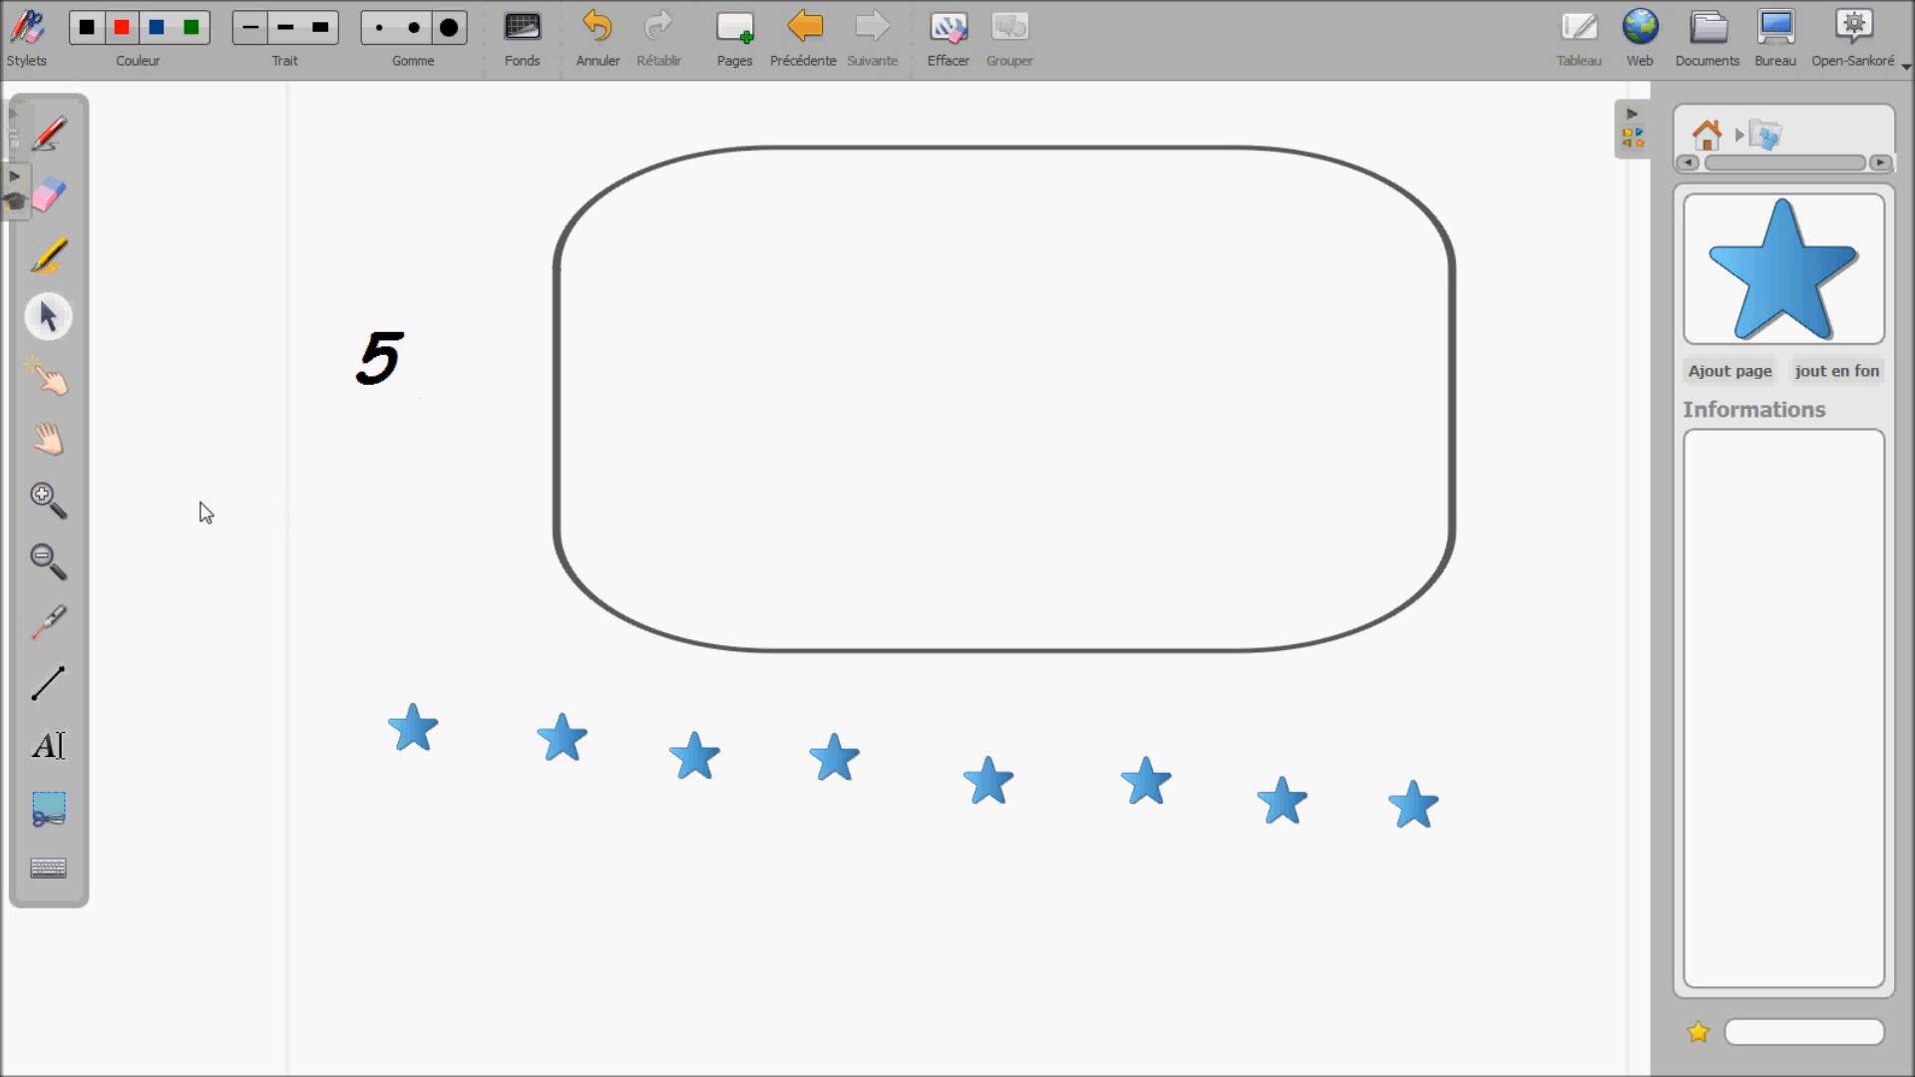
Draw a horizontal red line from the number 5 to the left edge of the frame.
click(57, 681)
drag(412, 372, 541, 372)
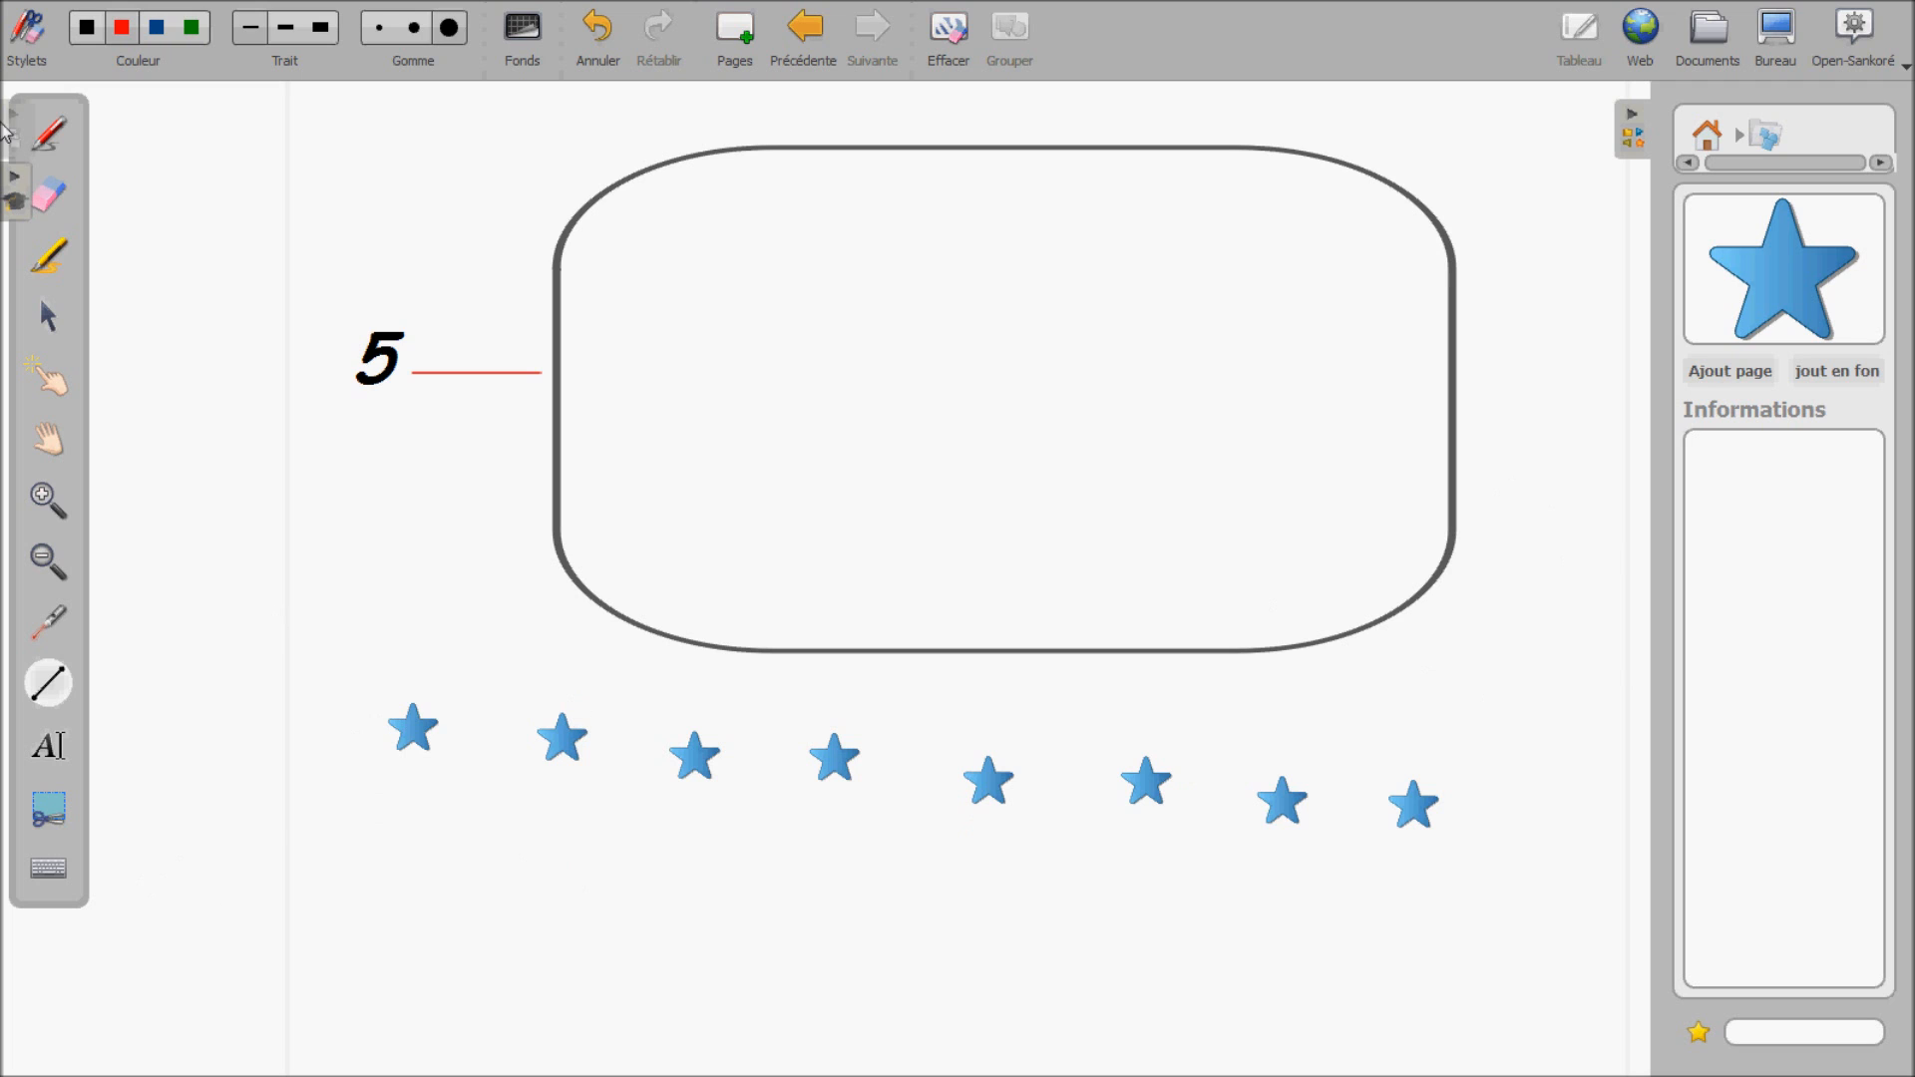
Move five of the blue stars from the row into the frame to match the number 5.
click(44, 317)
drag(404, 728, 704, 253)
drag(564, 746, 933, 288)
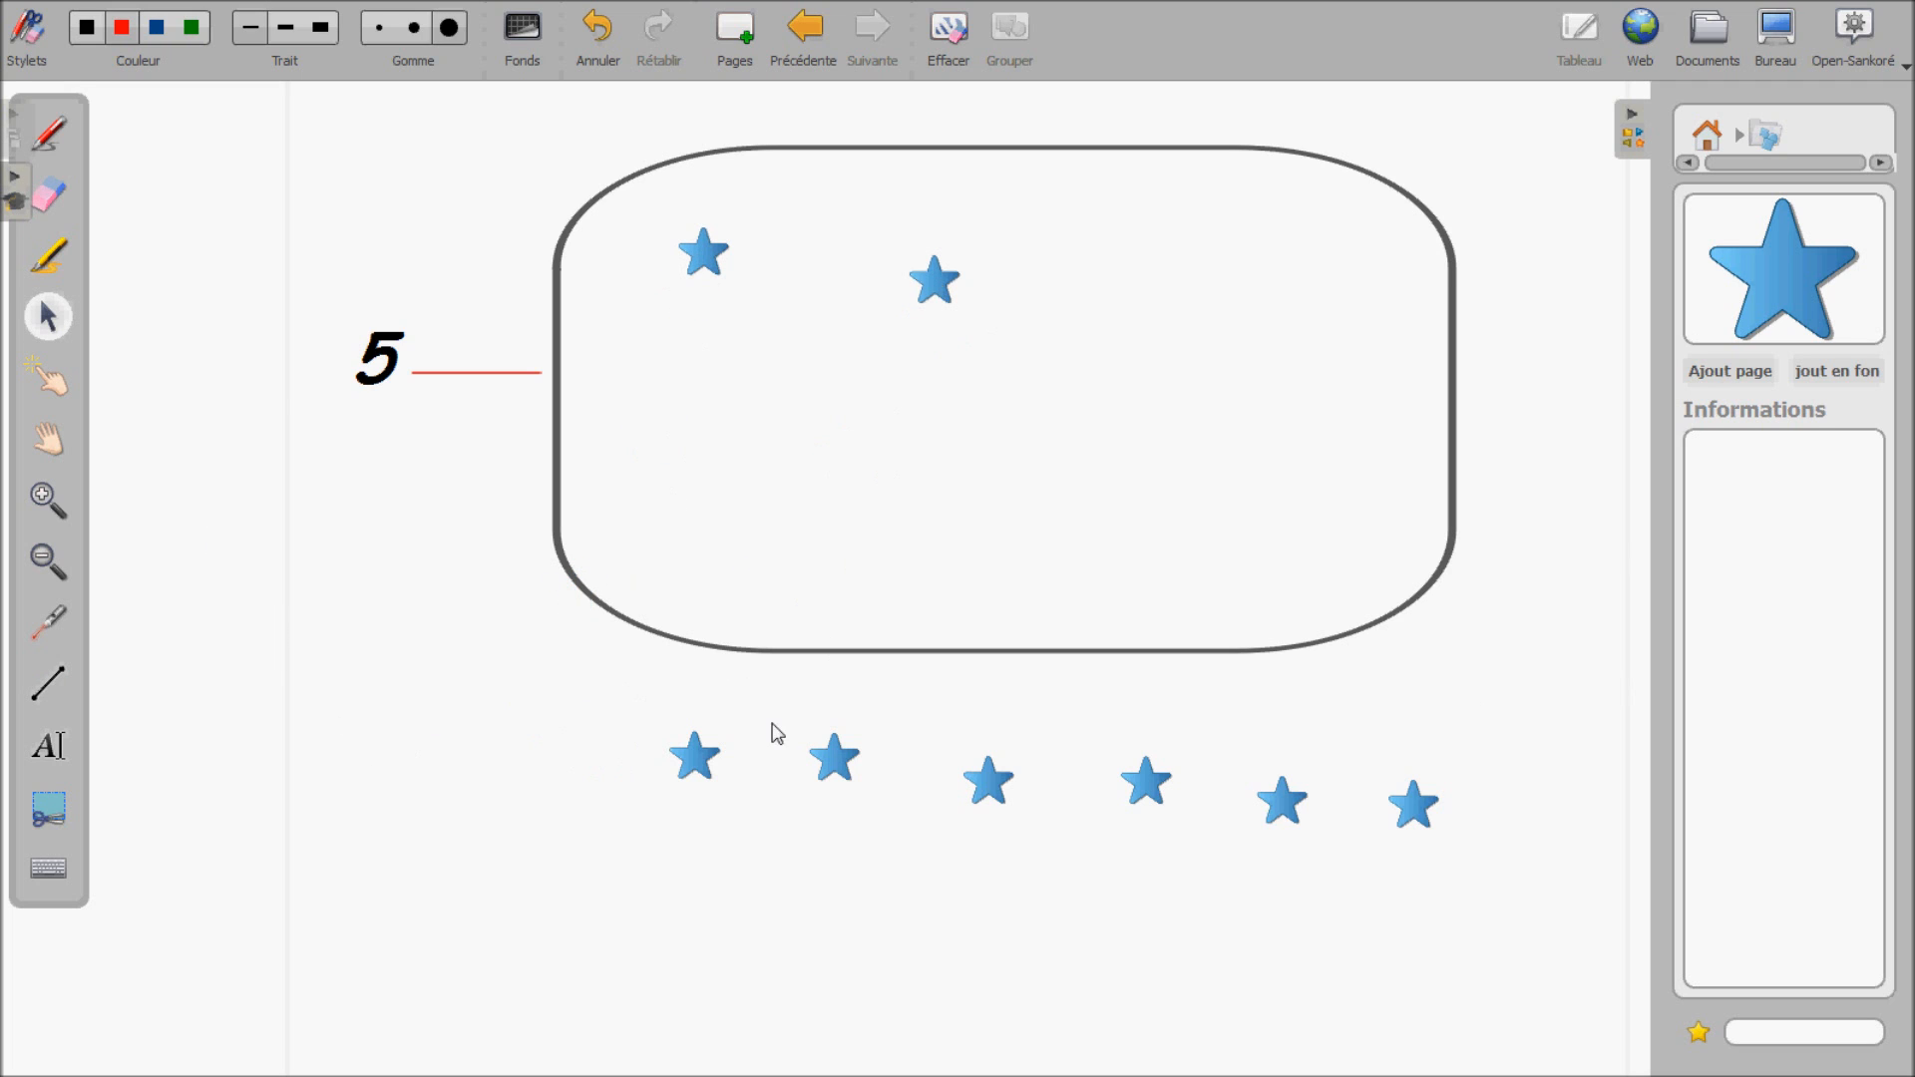
drag(836, 763, 758, 485)
drag(984, 779, 1214, 313)
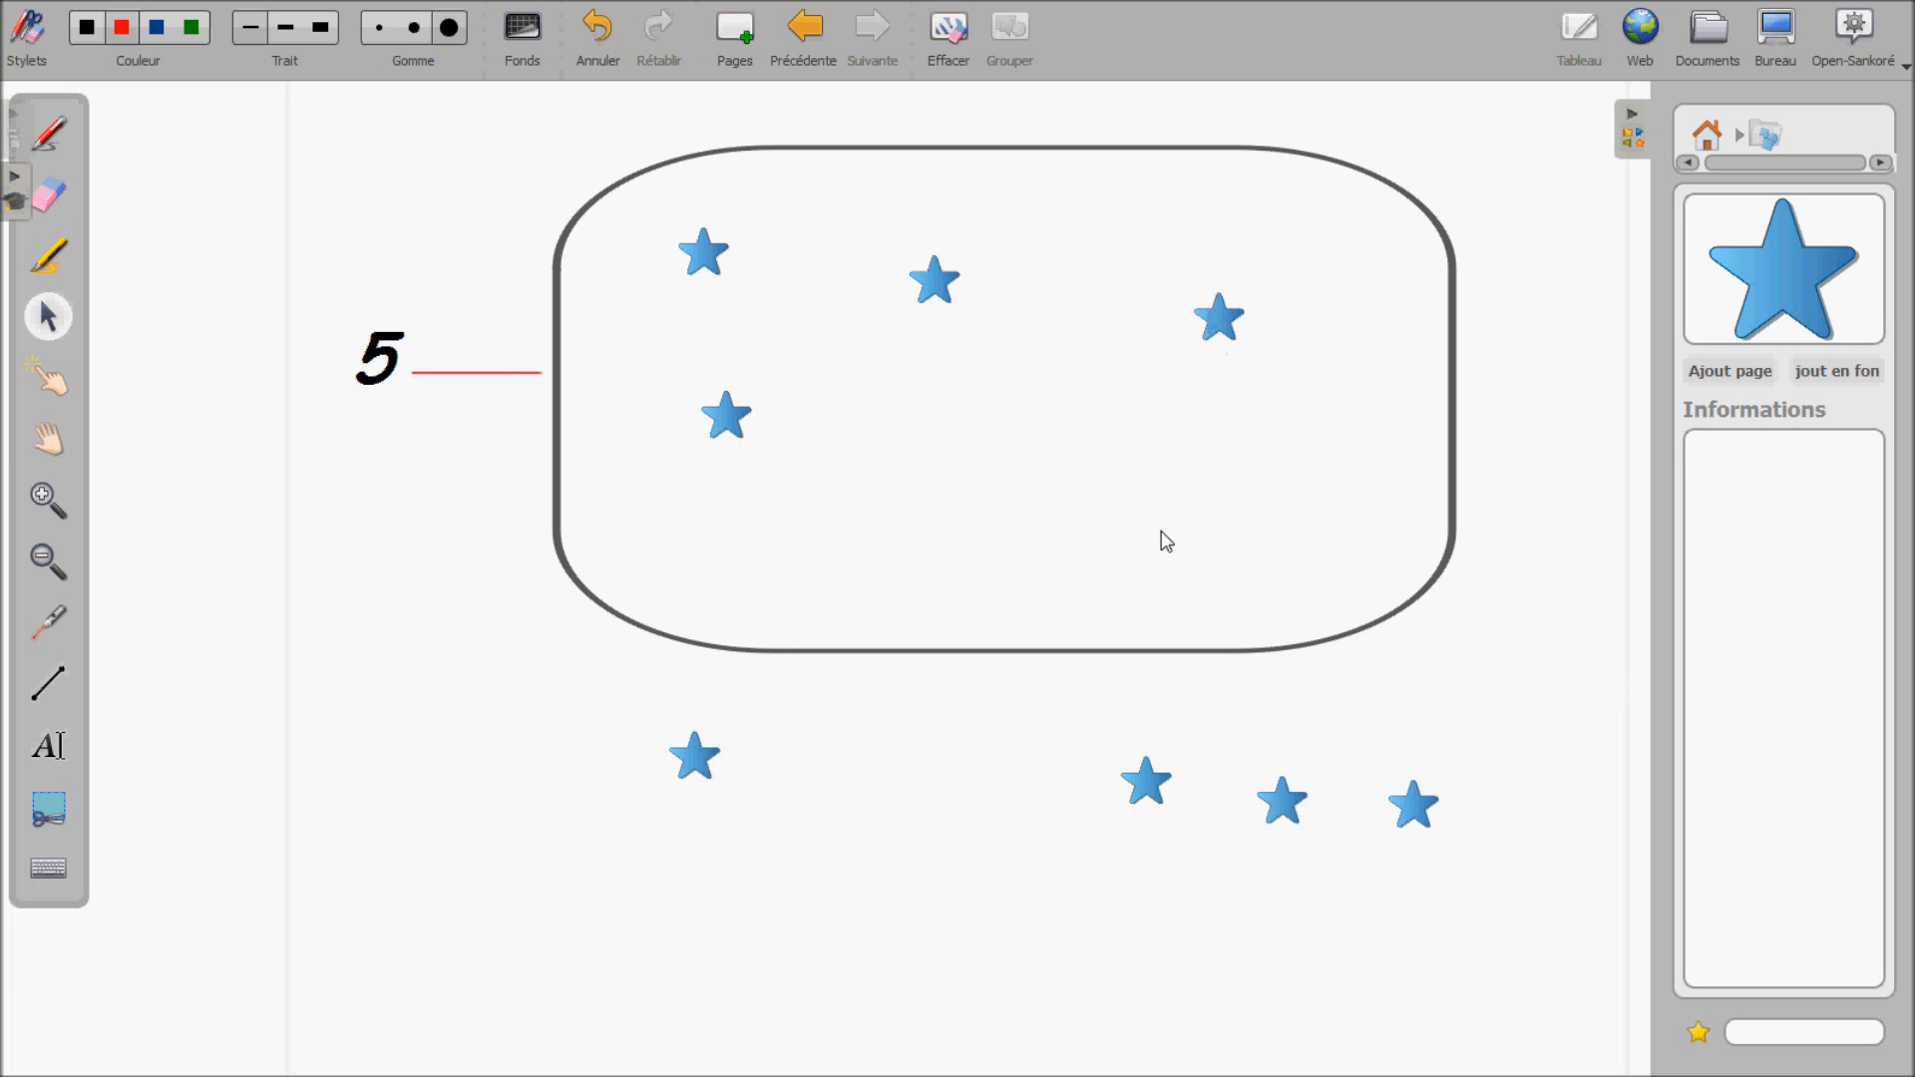
drag(1151, 777, 951, 452)
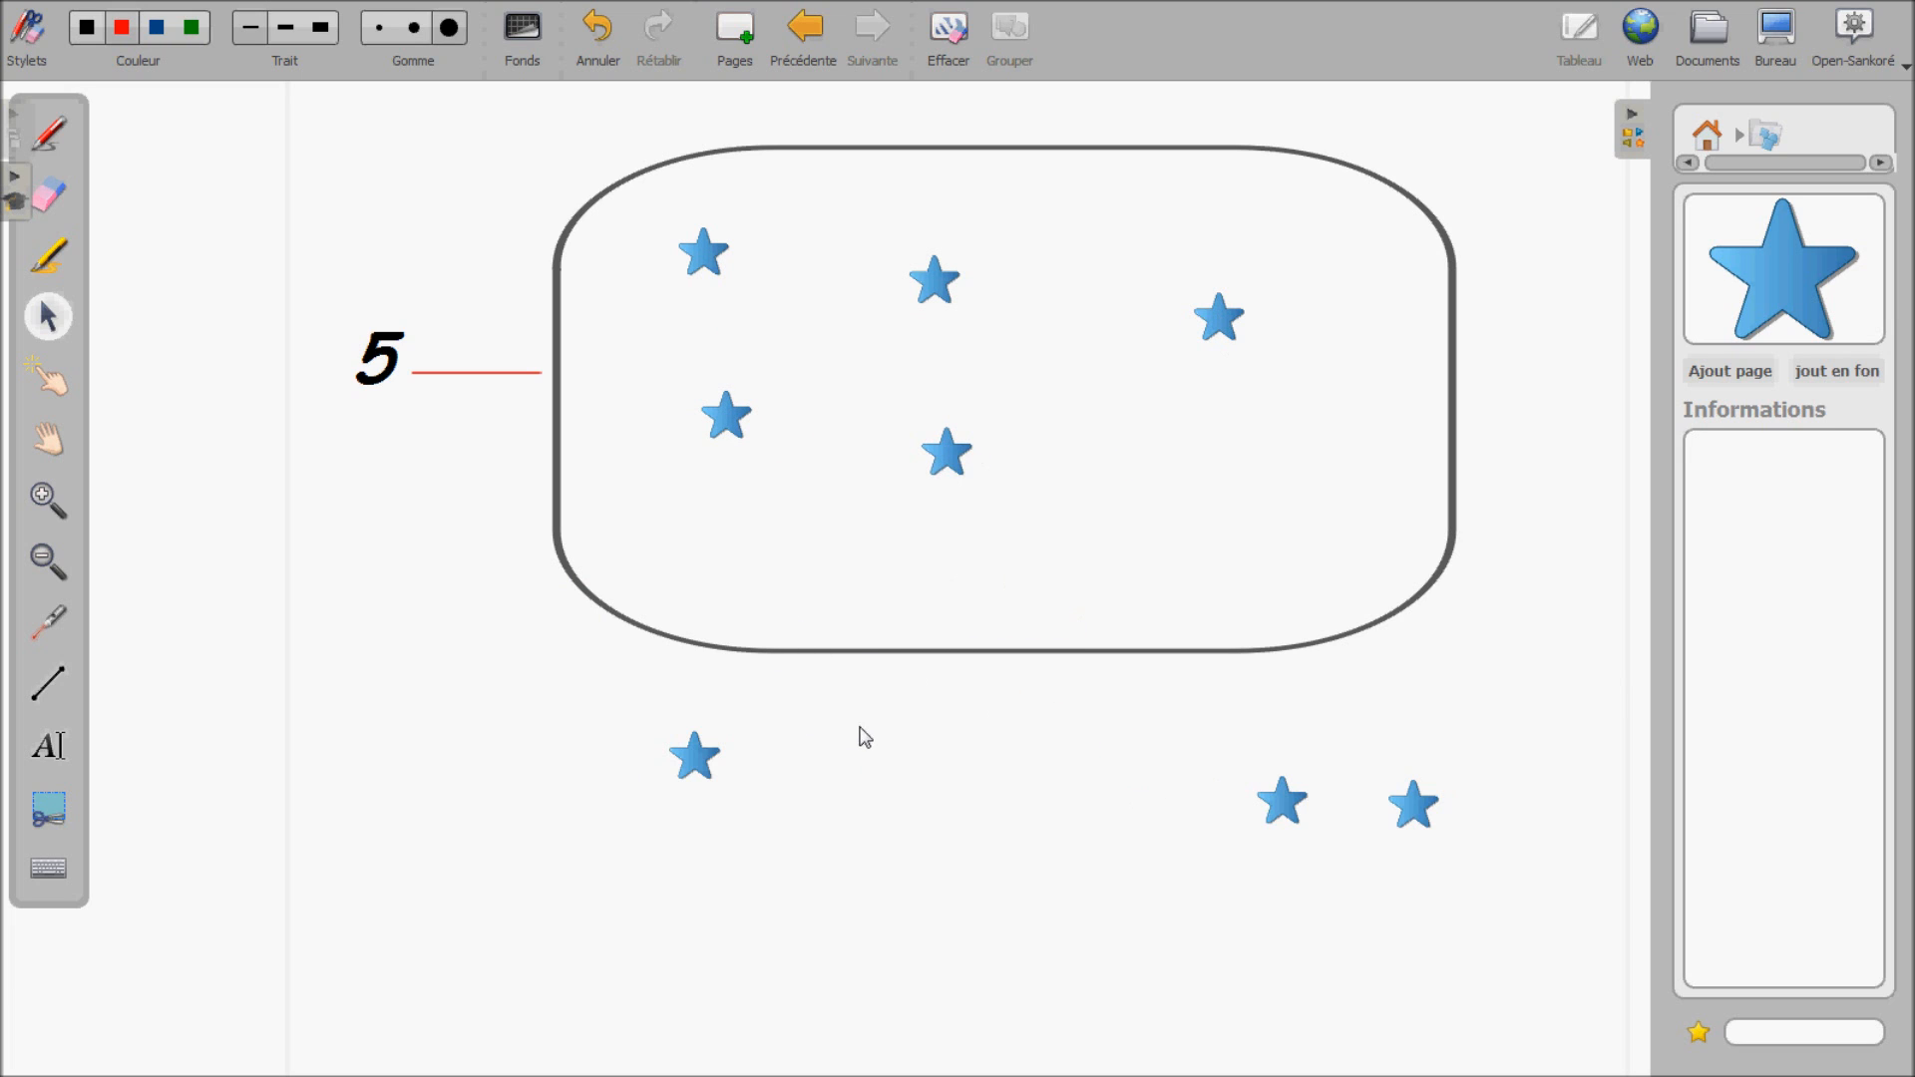